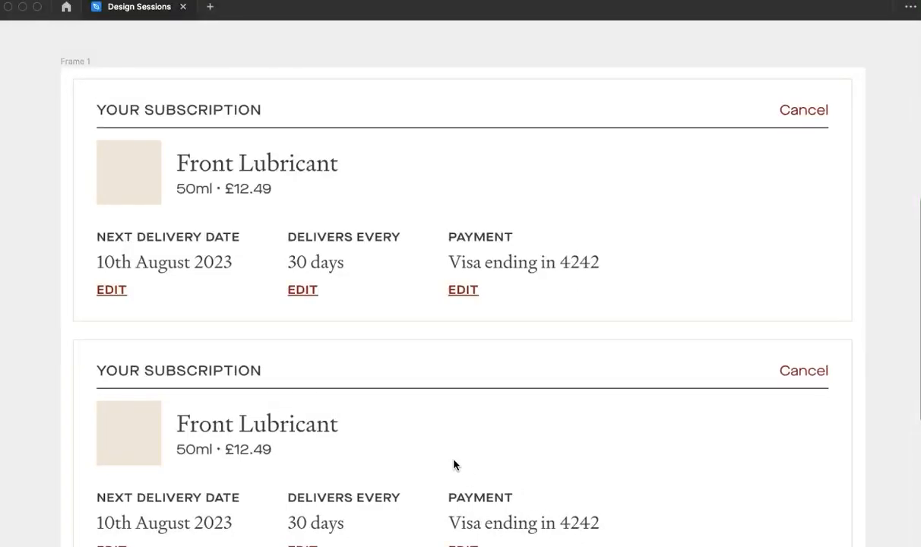
- Look over the repeated YOUR SUBSCRIPTION cards stacked in Frame 1, including their EDIT and Cancel links
left_click(41, 311)
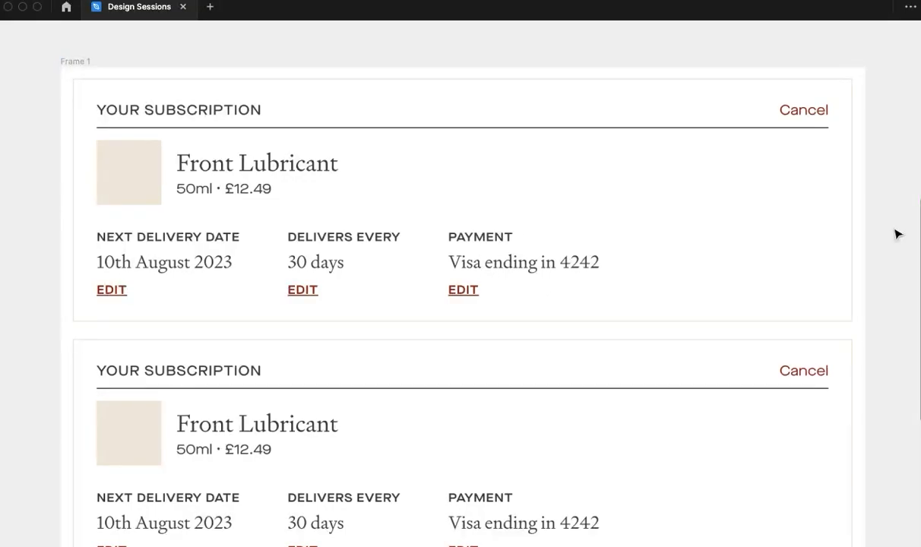
scroll(898, 234, "down", 5)
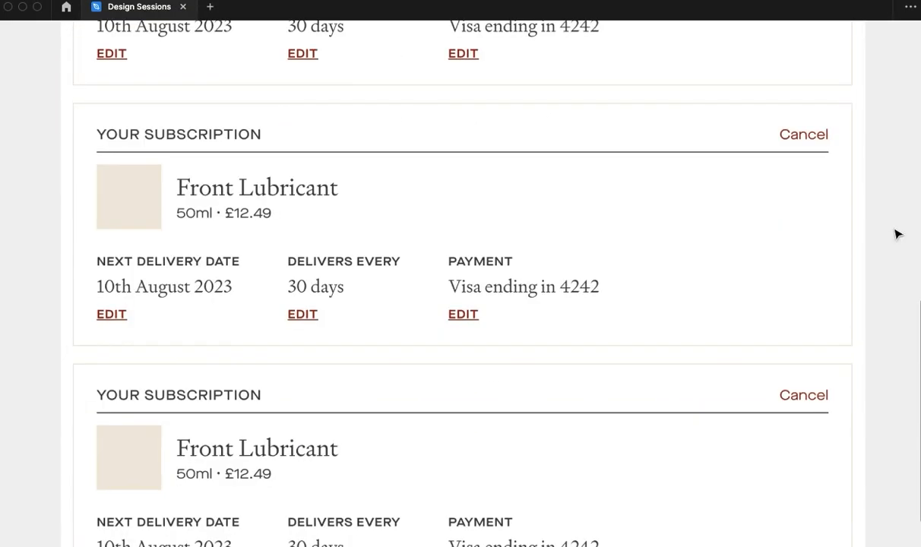
scroll(898, 234, "down", 3)
scroll(898, 235, "up", 3)
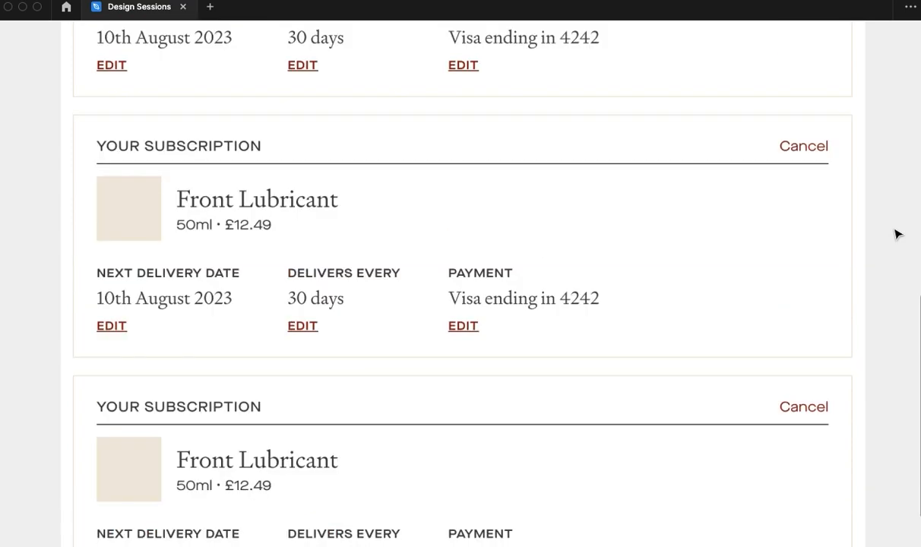
scroll(898, 235, "up", 10)
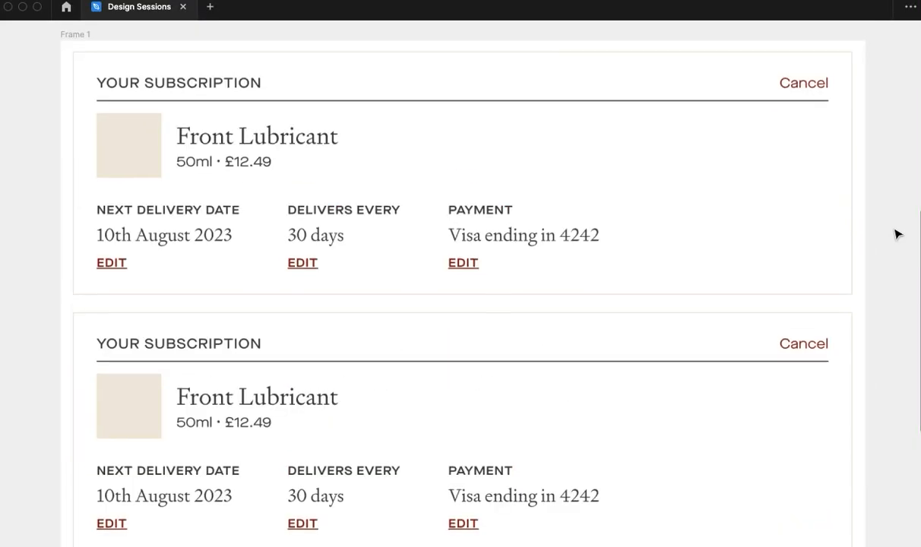
scroll(898, 235, "up", 2)
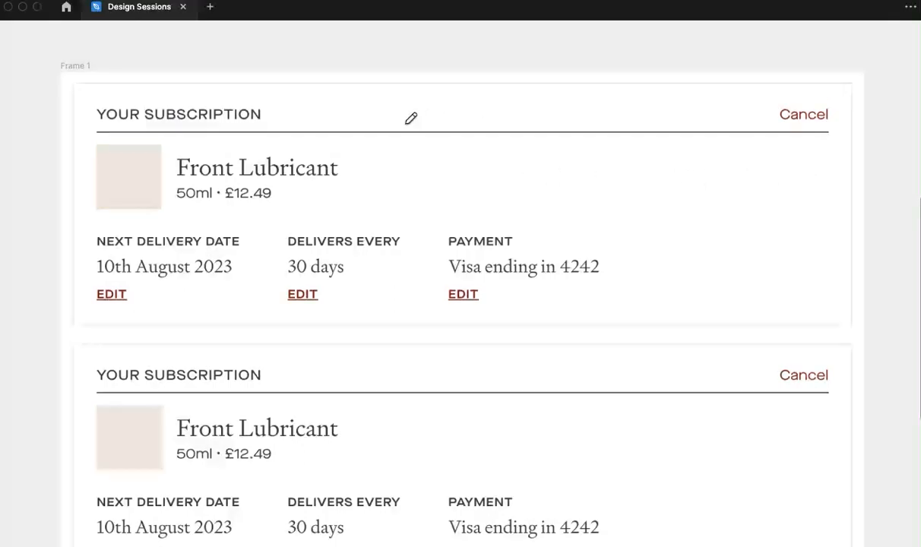
- Draw pencil marks beside the three EDIT links on the first card and circle the one under DELIVERS EVERY
left_click_drag(144, 294, 141, 295)
left_click_drag(329, 295, 330, 293)
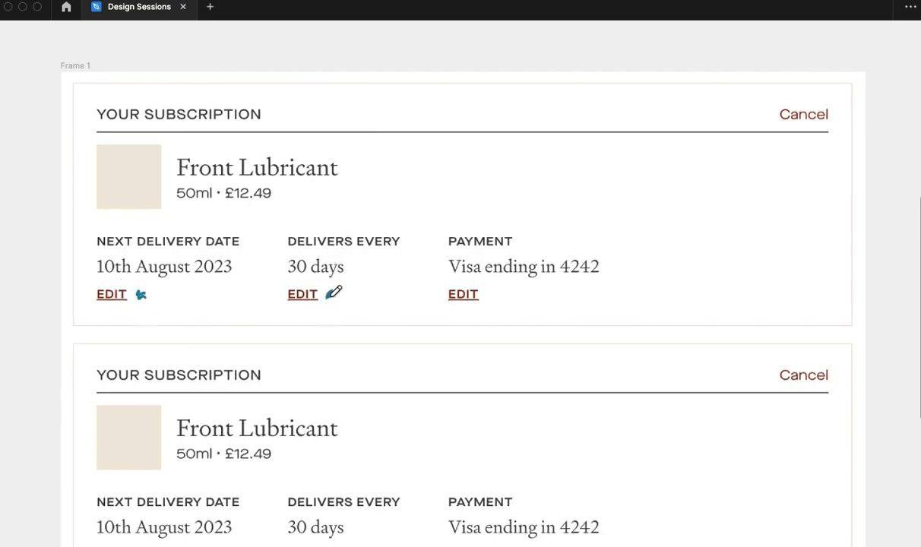
left_click_drag(486, 295, 492, 292)
mouse_move(296, 282)
left_mouse_down()
mouse_move(292, 308)
mouse_move(333, 306)
mouse_move(333, 288)
mouse_move(303, 266)
left_mouse_up()
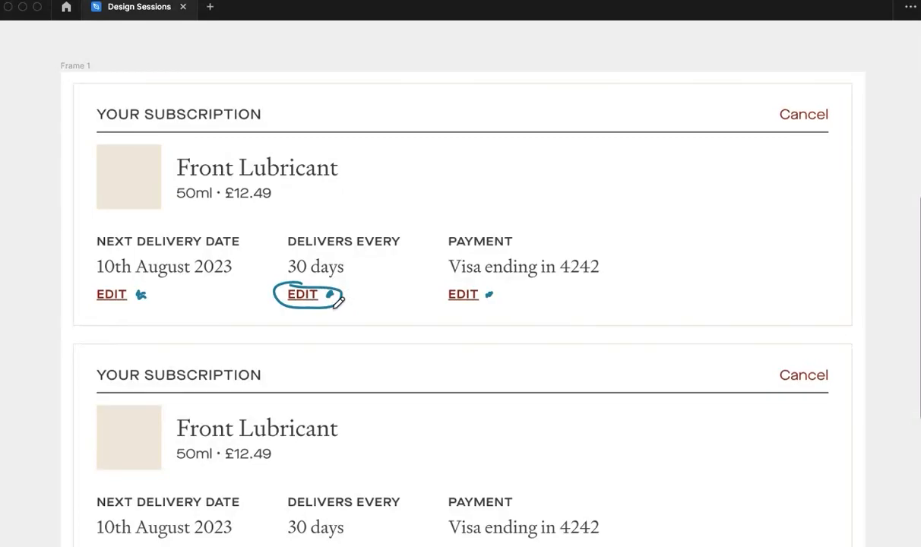
- Annotate both YOUR SUBSCRIPTION headings with pencil scribbles and mark the first card's Cancel link with a circle and short stroke
left_click_drag(274, 109, 289, 114)
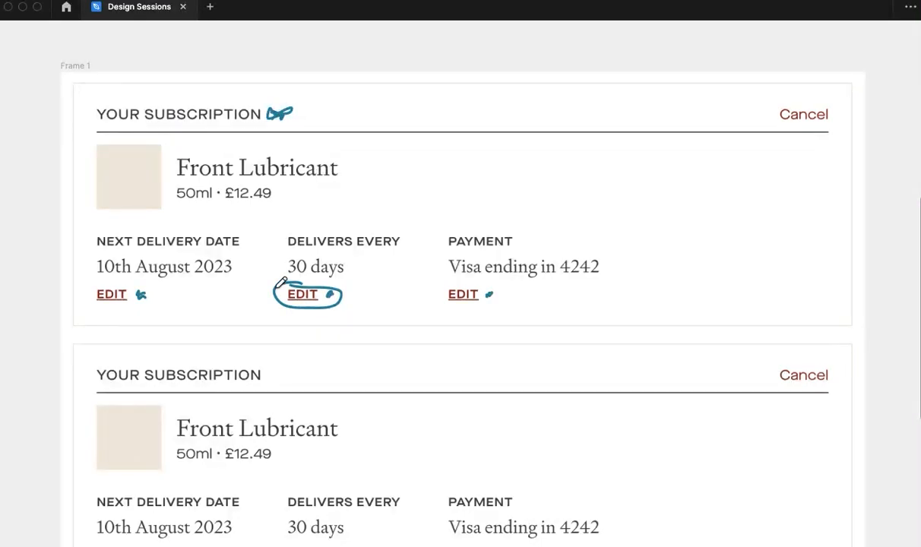
left_click_drag(272, 375, 277, 374)
mouse_move(758, 108)
left_mouse_down()
mouse_move(839, 138)
mouse_move(771, 96)
left_mouse_up()
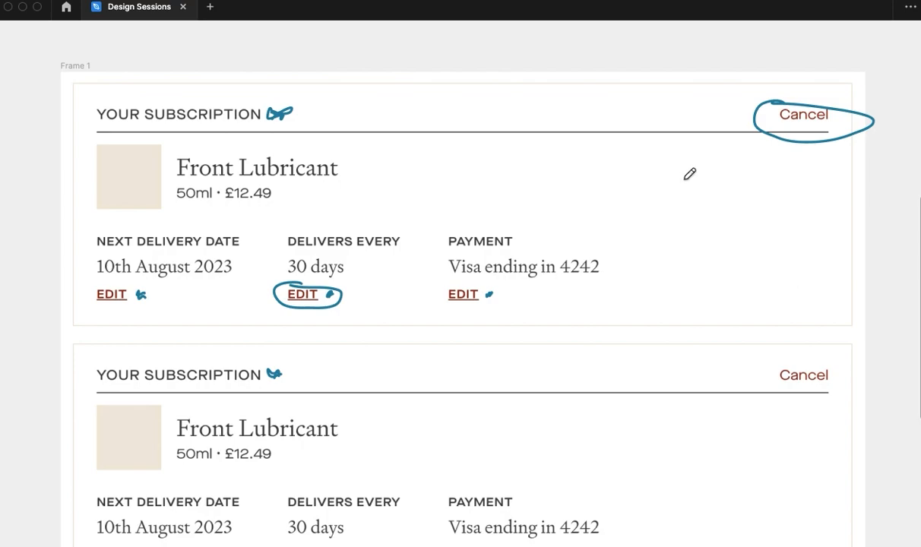
left_click_drag(702, 120, 735, 118)
key("v")
- Draw a large landscape frame on the empty canvas below Frame 2 and centre it beneath that frame
scroll(613, 287, "down", 2)
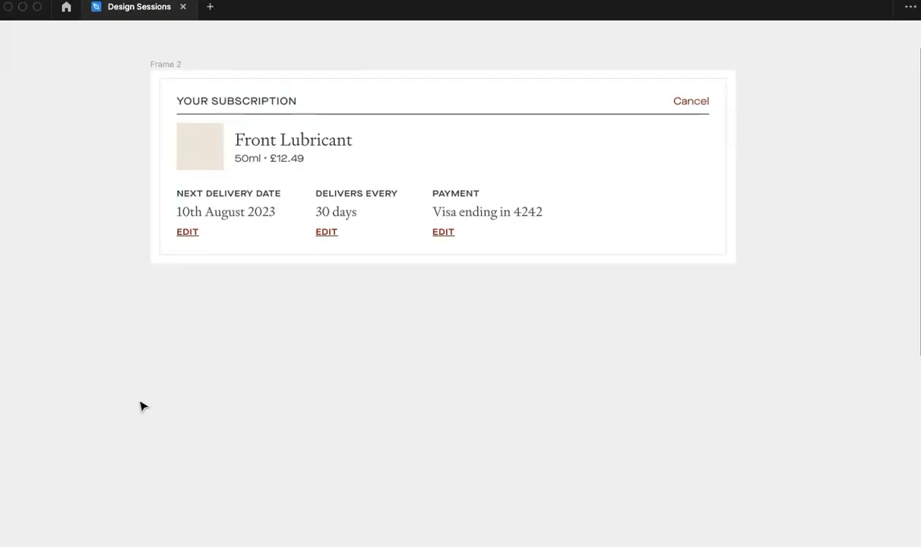
key("r")
left_click_drag(363, 299, 722, 539)
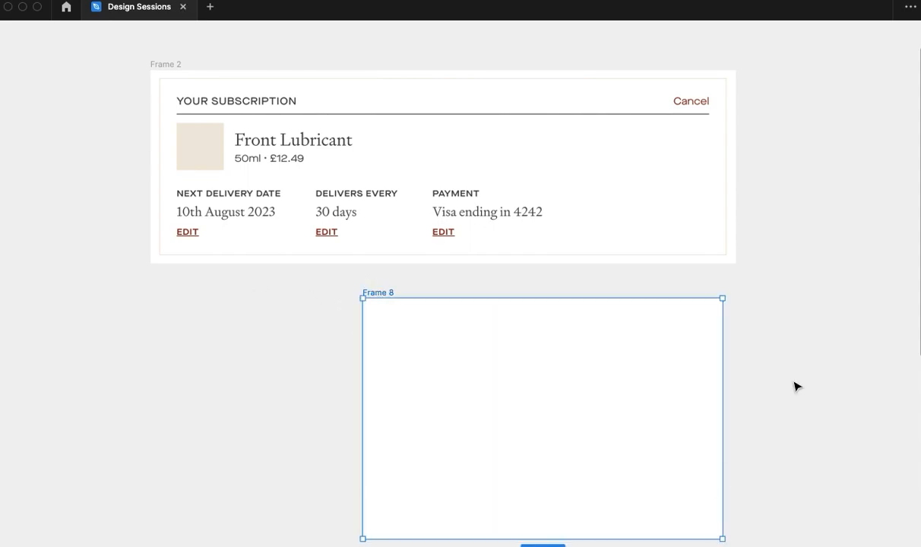
left_click_drag(796, 384, 702, 268)
left_click_drag(503, 420, 504, 455)
left_click_drag(487, 404, 552, 480)
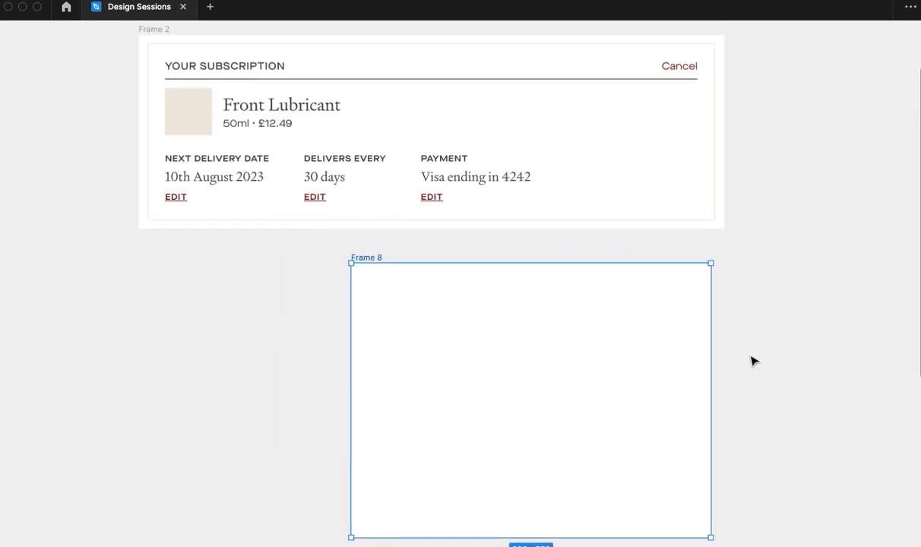
left_click_drag(547, 339, 455, 325)
left_click(653, 322)
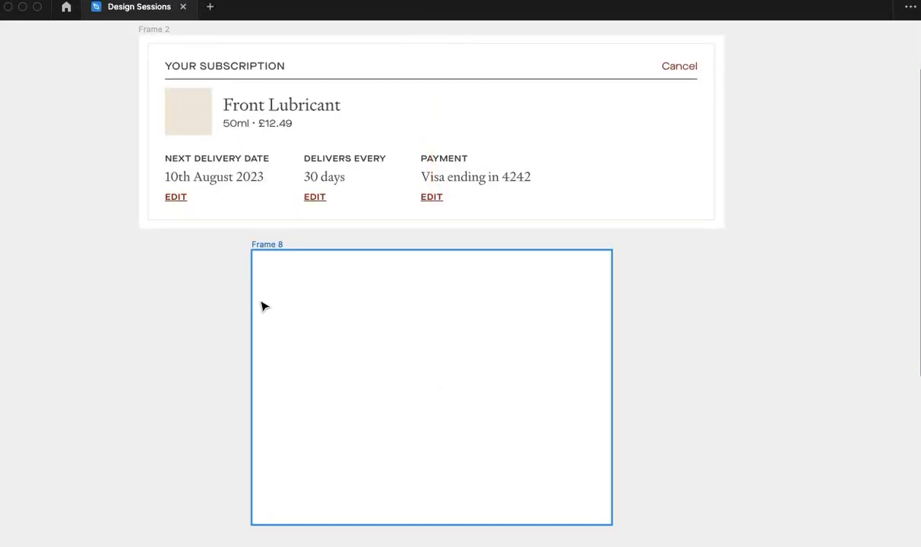
key("i")
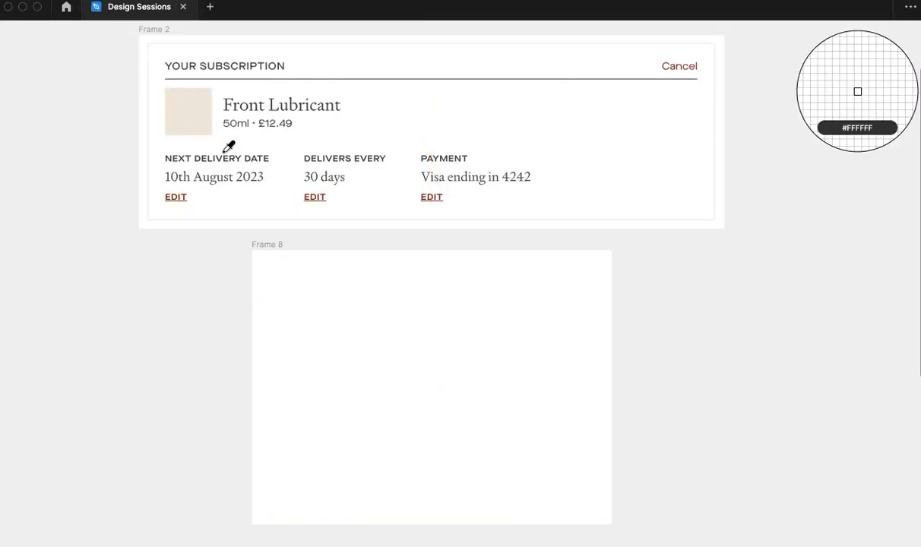
left_click(201, 102)
key("super+backslash")
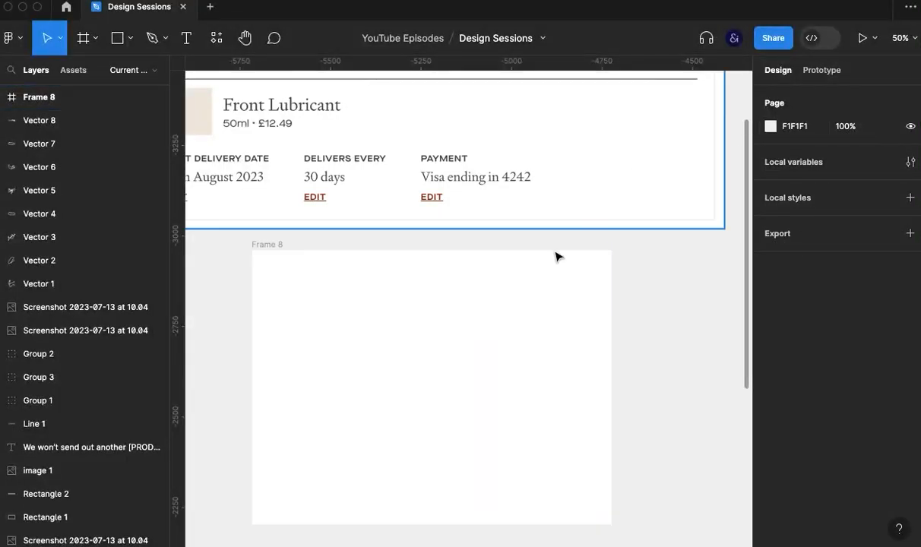
- Draw a 601 × 601 square inside Frame 8 and swap its fill for an outline
key("r")
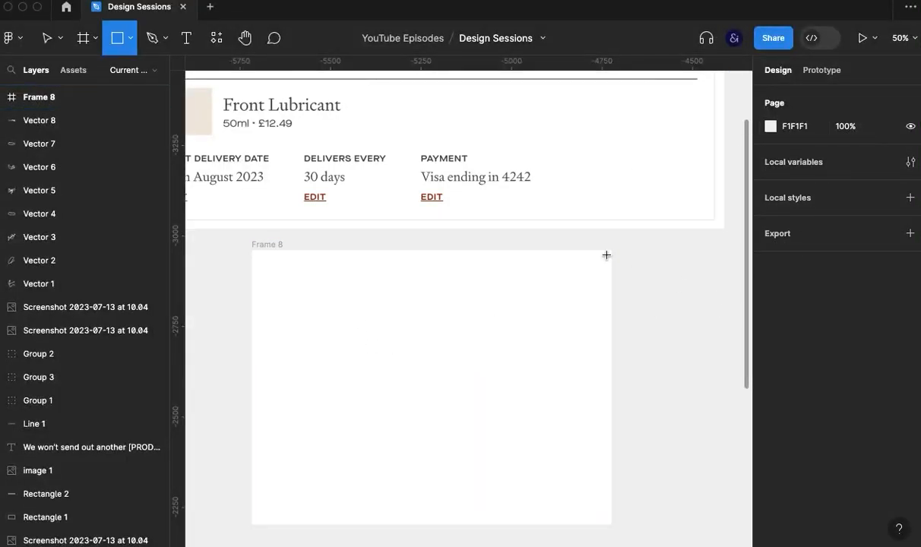
left_click_drag(297, 288, 515, 505)
key("super+backslash")
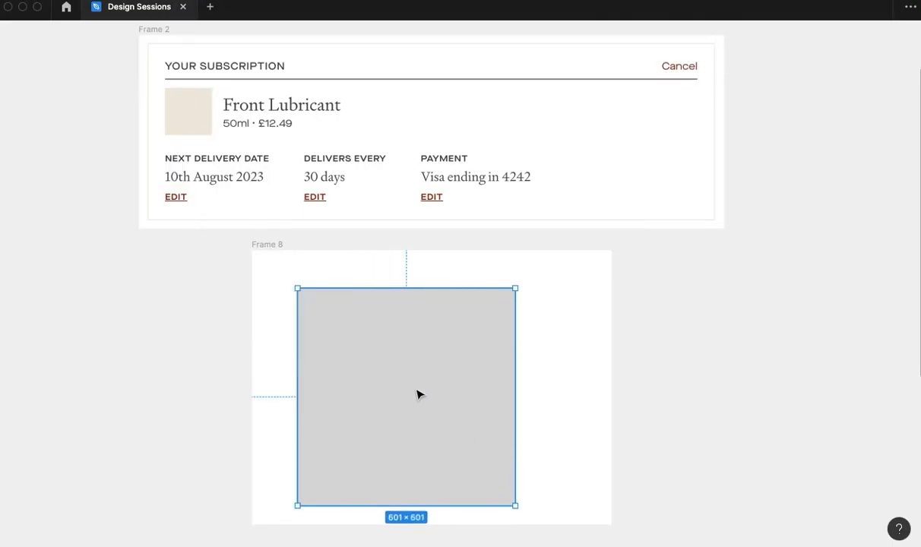
key("shift+x")
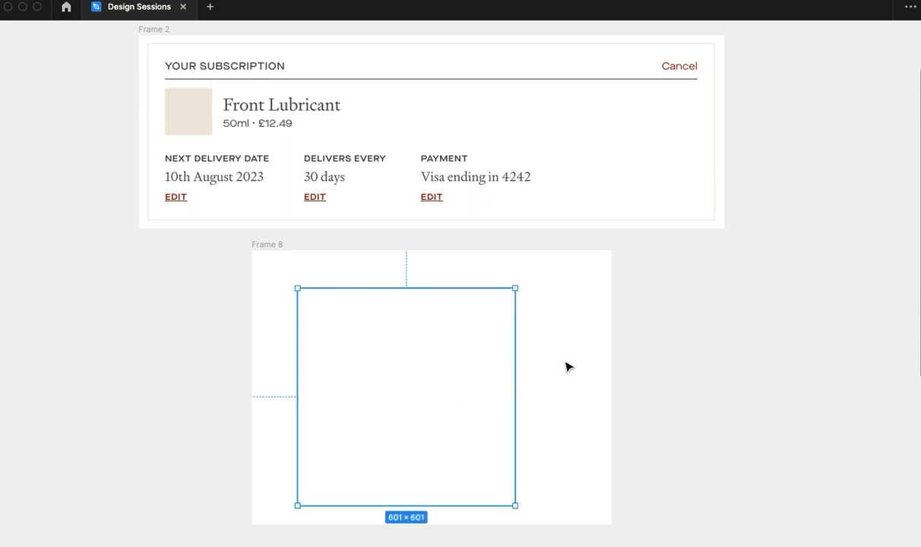
- Move the outlined square within Frame 8 to X 180, Y 91
left_click_drag(557, 372, 534, 374)
left_click(530, 359)
left_click(420, 289)
left_click_drag(422, 295, 441, 284)
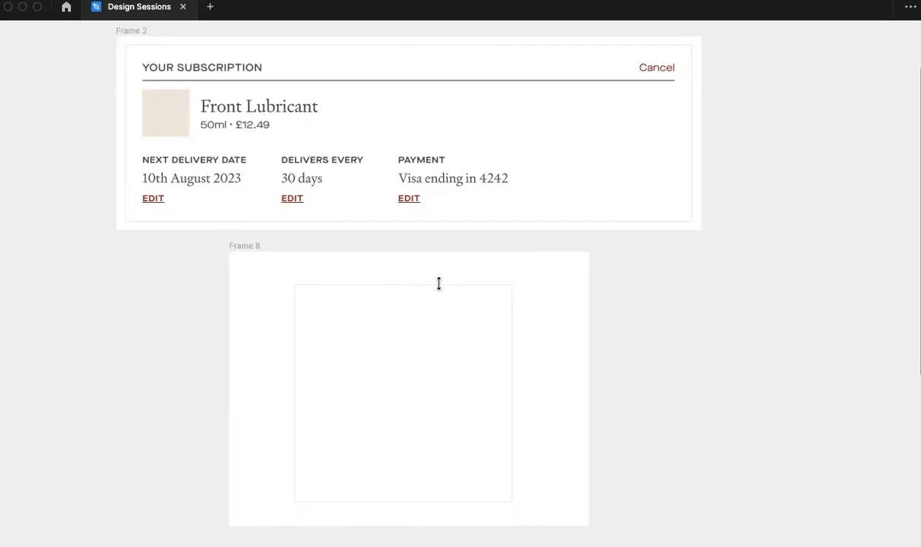
left_click(438, 284)
- Set the stroke weight of the square in Frame 8 to 2
key("ctrl+backslash")
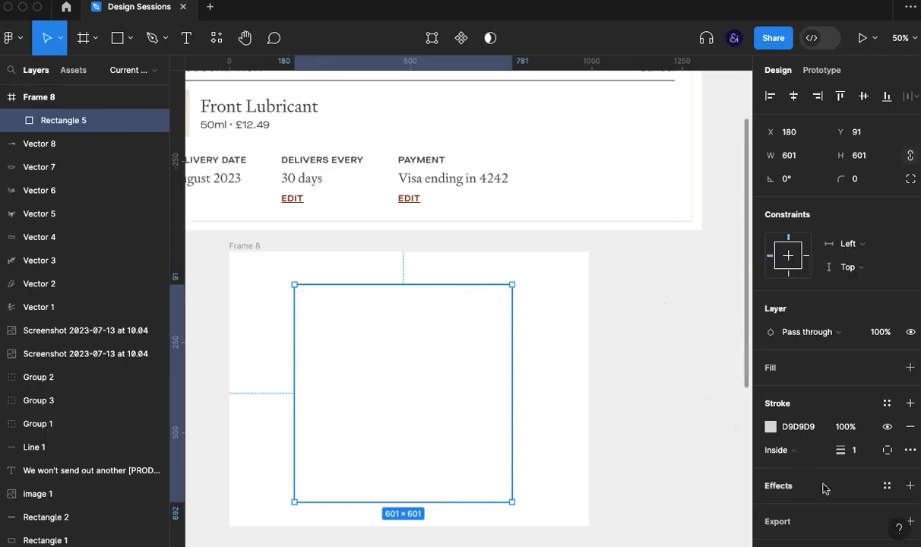
left_click(861, 454)
type("2")
key("Return")
left_click(547, 381)
left_click(463, 285)
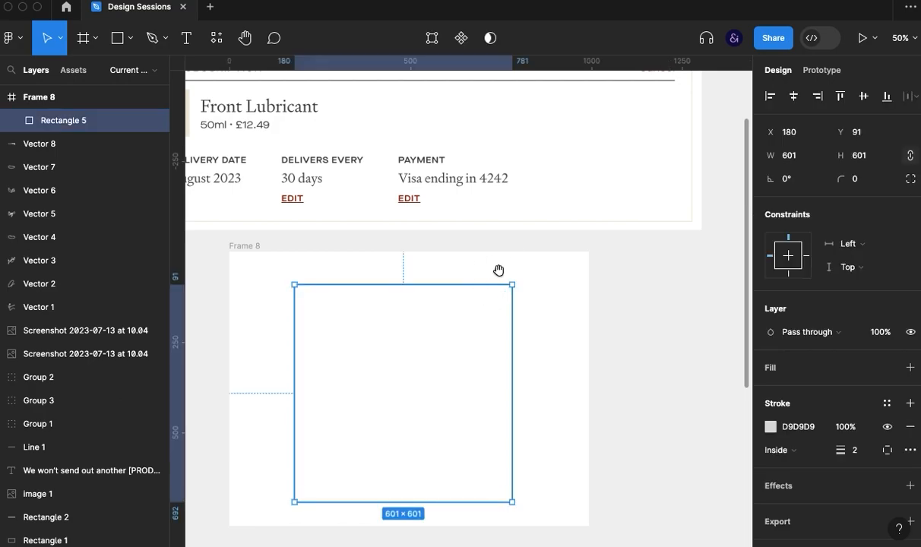
- Recolour the square's stroke to EFE8DF by sampling the beige product thumbnail in Frame 2
left_click_drag(498, 271, 541, 273)
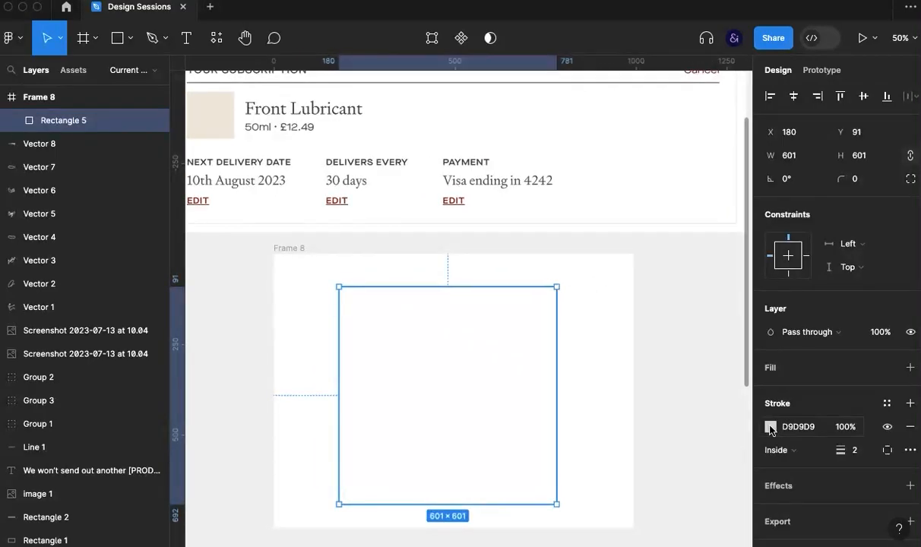
left_click(770, 427)
left_click(599, 384)
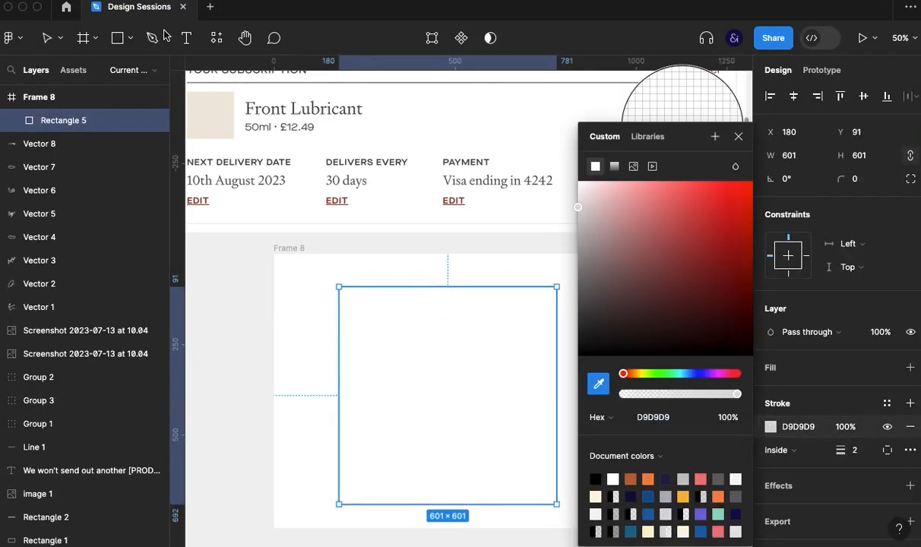
left_click(222, 118)
left_click(736, 139)
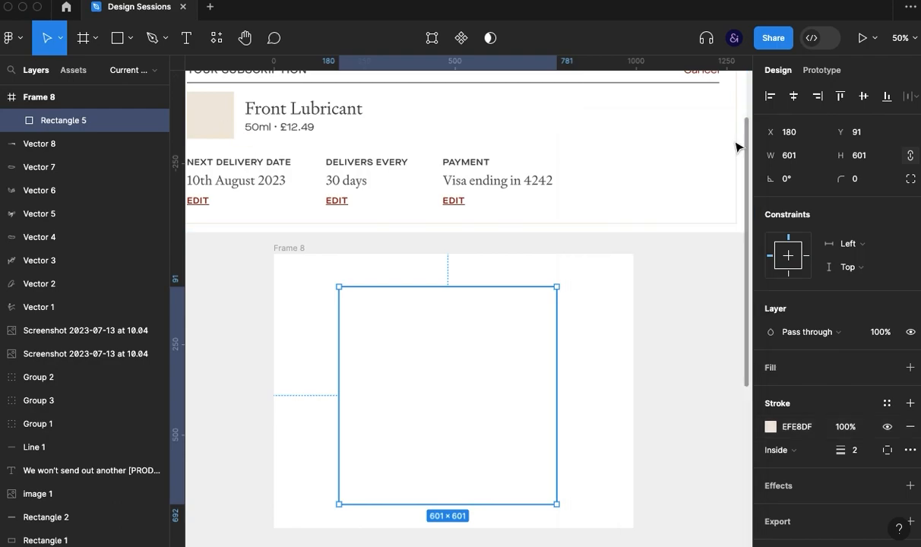
left_click(701, 372)
key("super+backslash")
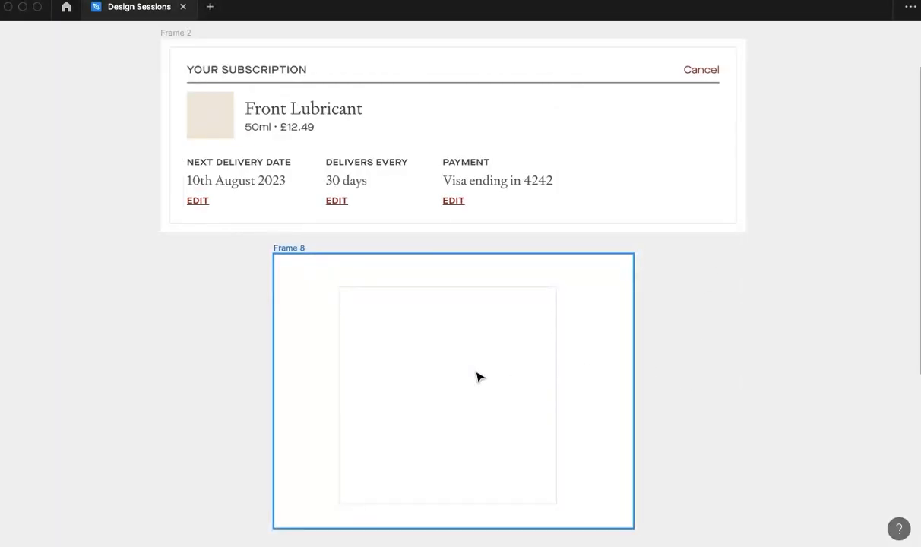
- Add a fill to the square in Frame 8 and set its colour to FFFFFF
scroll(359, 374, "down", 1)
left_click(354, 274)
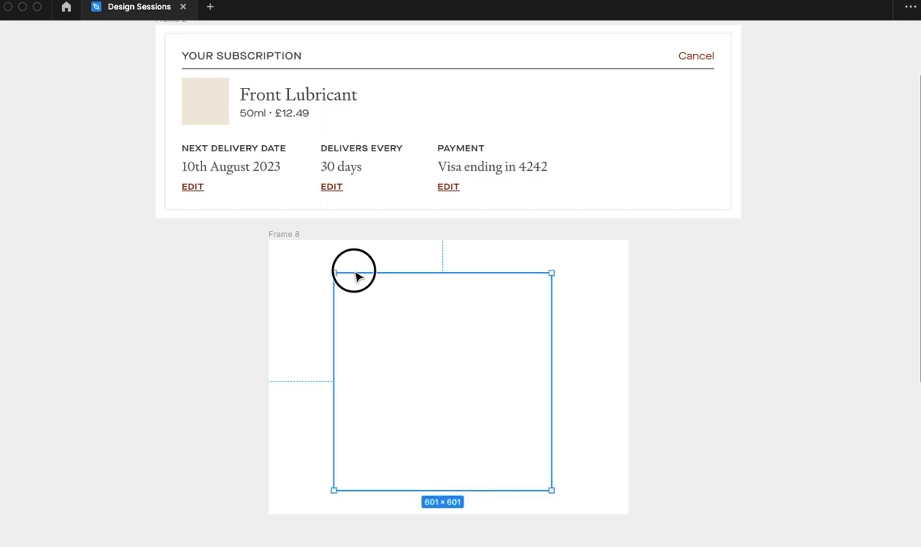
key("super+backslash")
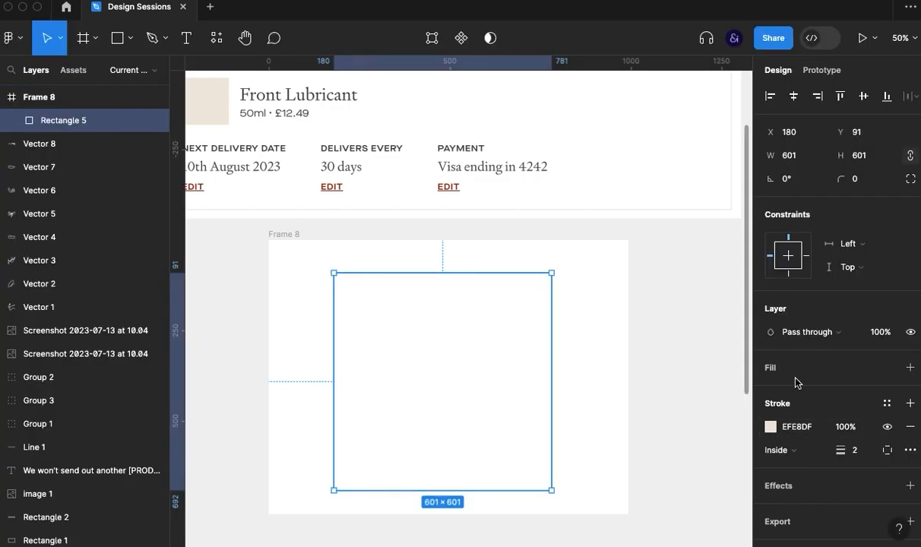
left_click(794, 377)
left_click(784, 392)
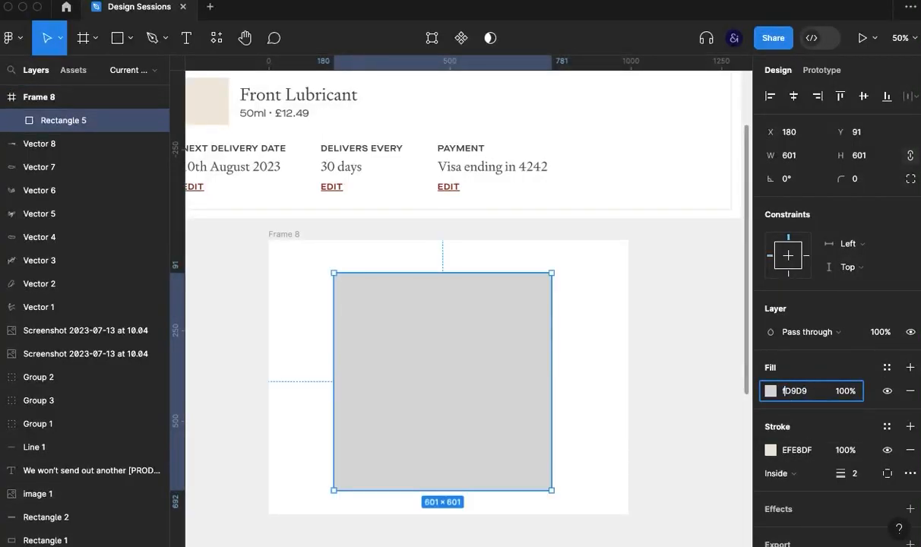
key("Delete")
key("Delete")
key("Delete")
key("Delete")
type("ff")
key("Return")
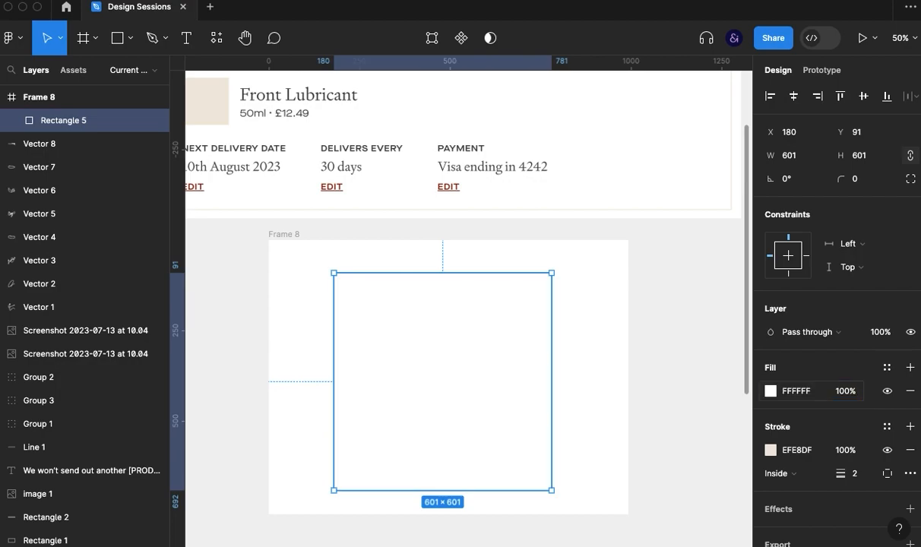
- Shift the white square slightly so that it is horizontally centred in Frame 8
key("super+backslash")
key("Escape")
left_click_drag(500, 362, 505, 358)
left_click(719, 349)
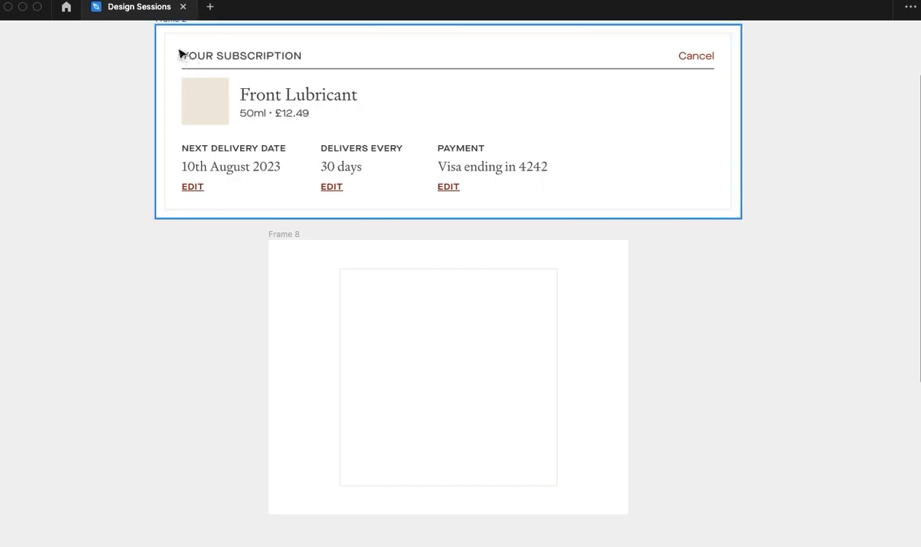
left_click(129, 324)
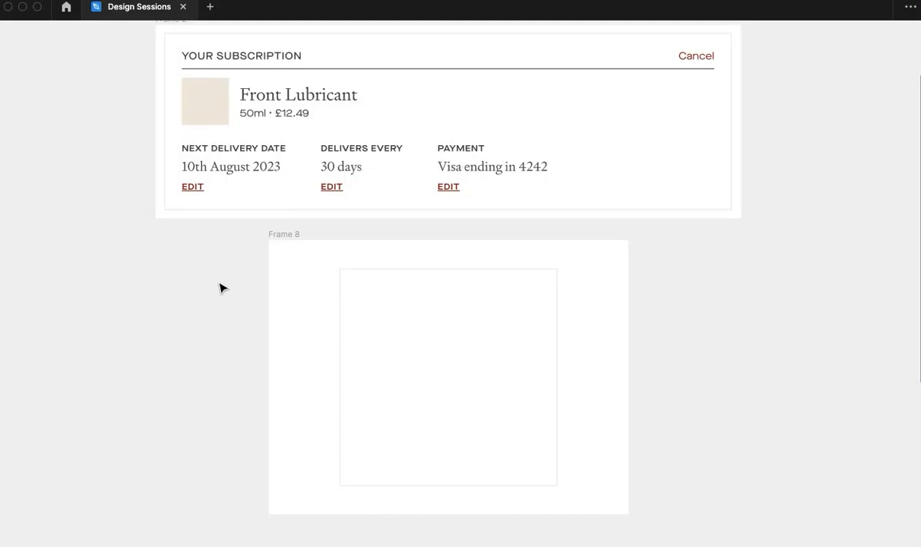
left_click(384, 346)
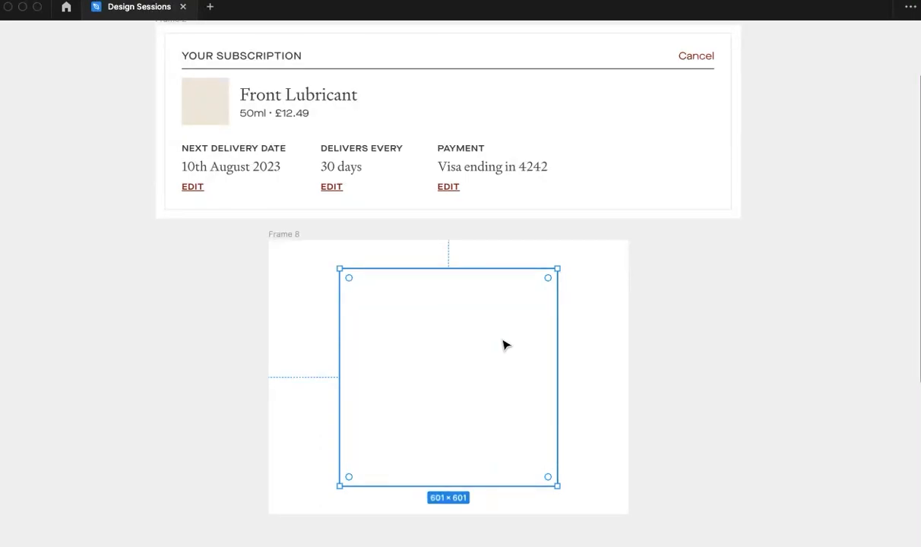
left_click(107, 252)
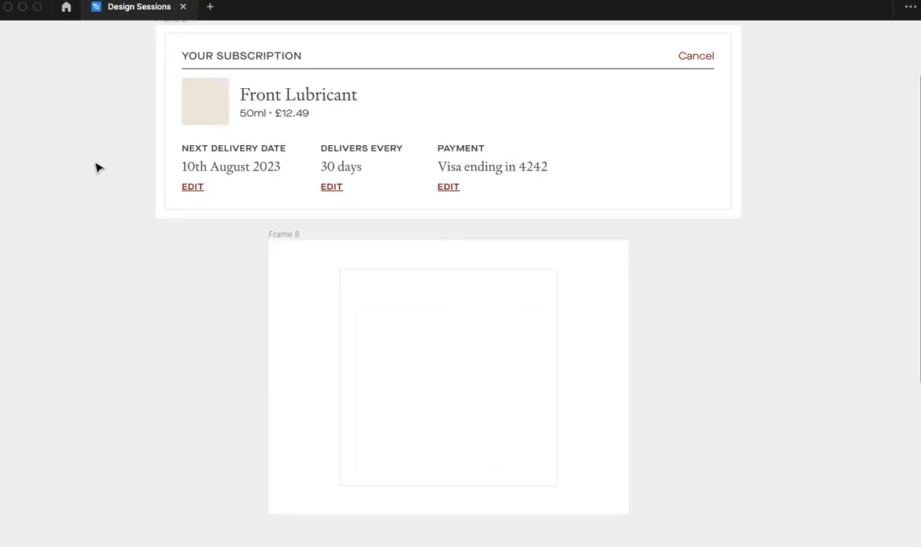
- Capture the delivery date, frequency and payment row from the Frame 2 card and place it at 534 × 90 inside the square
key("r")
mouse_move(172, 139)
left_mouse_down()
mouse_move(267, 219)
mouse_move(427, 197)
left_mouse_up()
left_click_drag(538, 202, 559, 203)
key("super+v")
left_click_drag(482, 311, 477, 334)
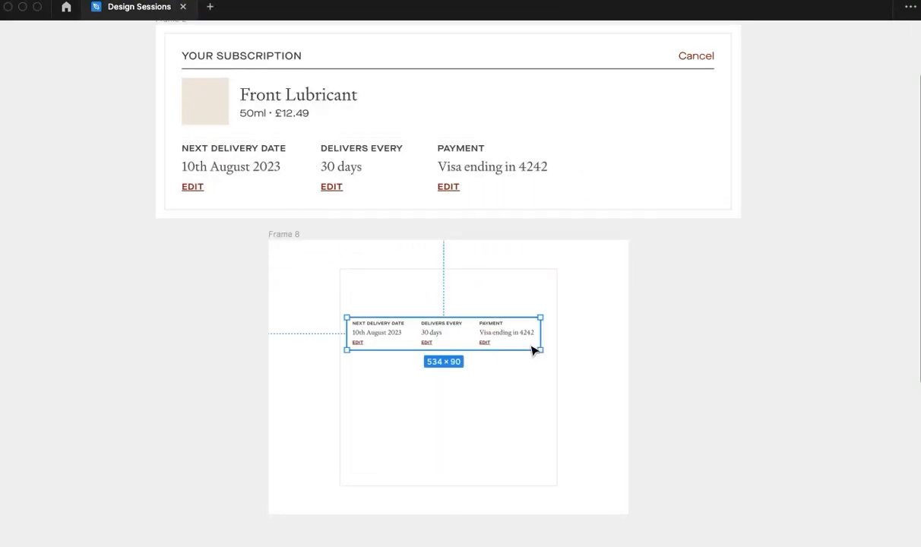
- Adjust the position of the pasted details row and duplicate it twice to form a vertical stack of three rows in the square
scroll(441, 339, "up", 5)
left_click_drag(441, 323, 467, 311)
key("super+backslash")
left_click_drag(549, 331, 544, 243)
left_click(556, 326)
left_click_drag(556, 331, 559, 404)
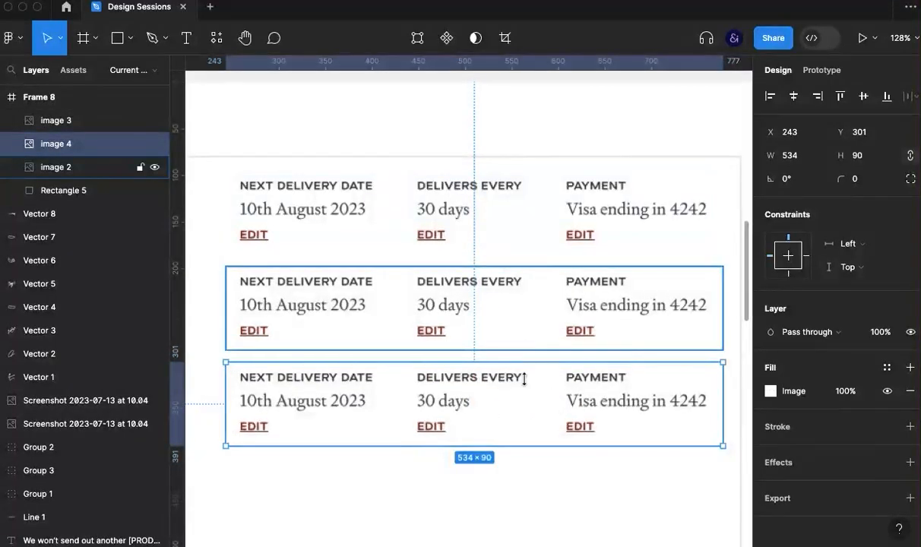
- Crop the third details row to its Payment column at 179 × 90
left_click(504, 38)
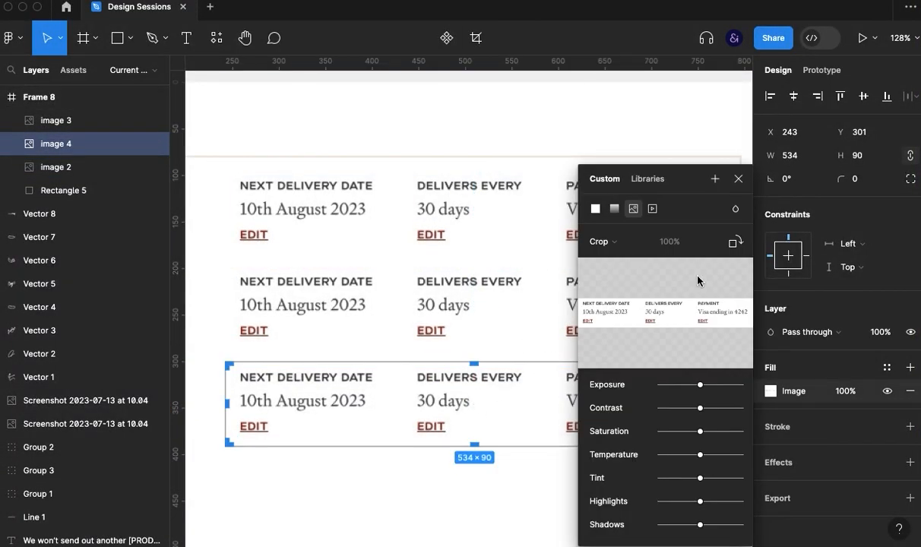
left_click_drag(229, 405, 555, 416)
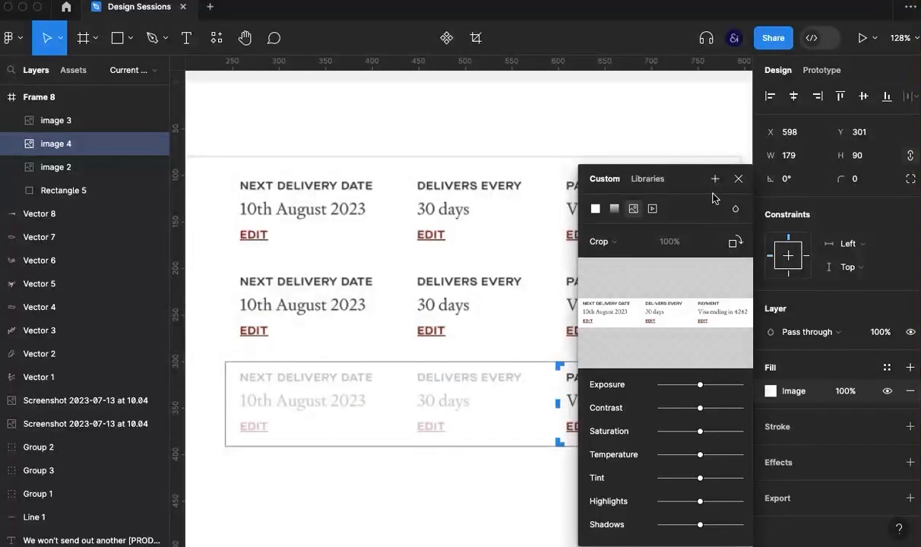
left_click(736, 183)
- Crop the middle details row to its Delivers Every column at 138 × 90
left_click(410, 310)
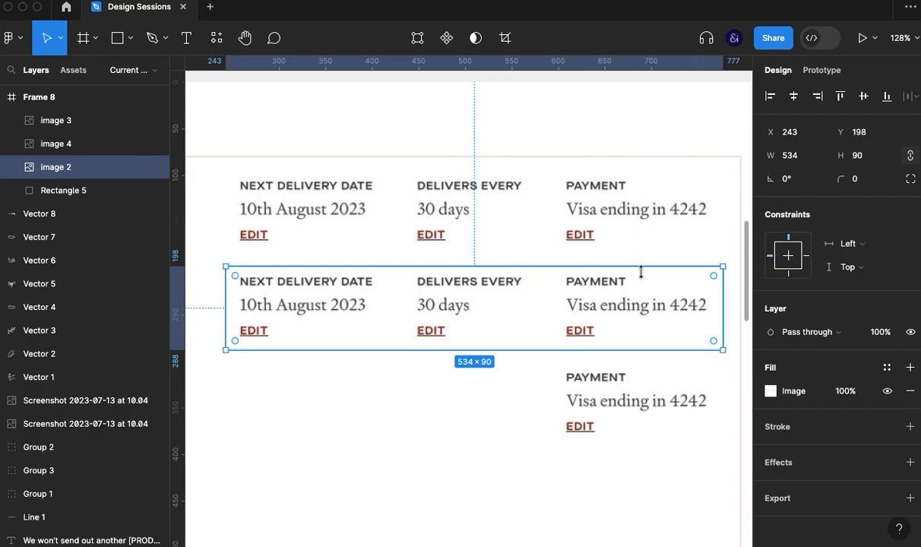
left_click(505, 38)
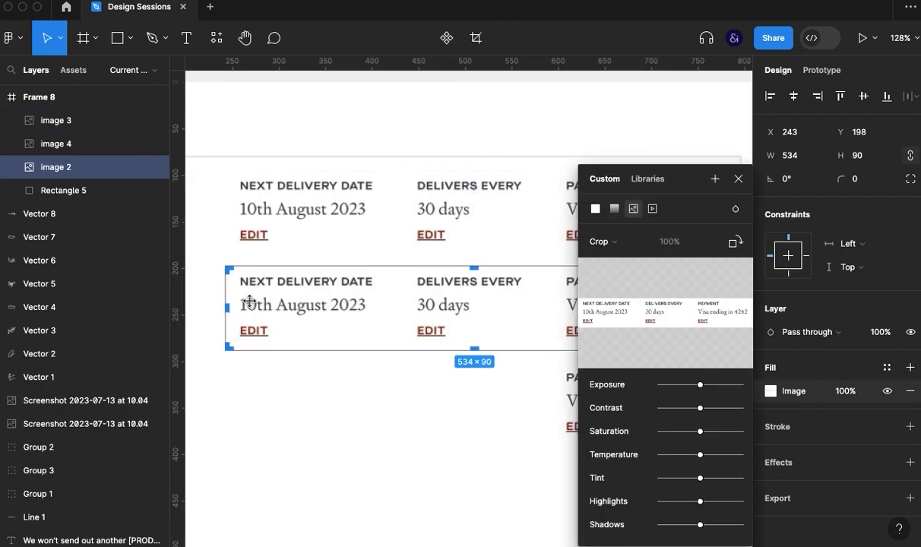
left_click_drag(226, 307, 403, 307)
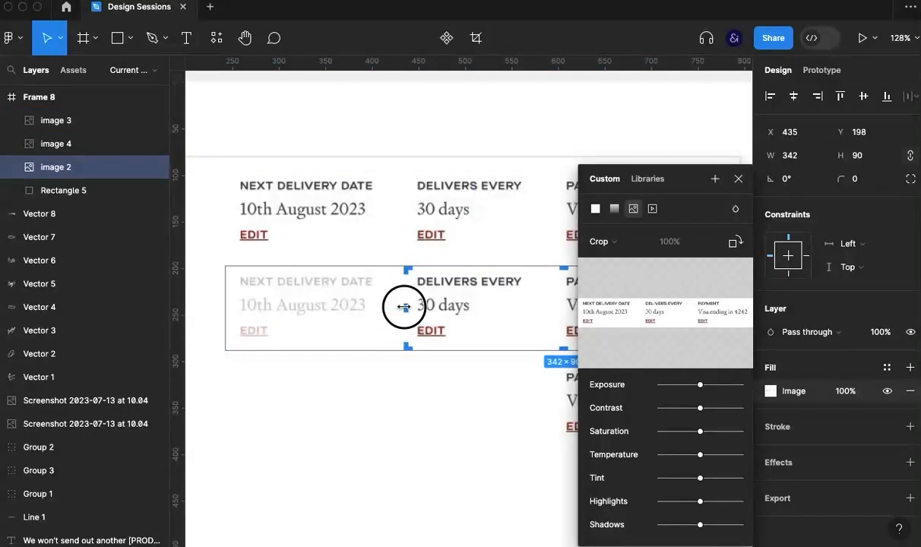
left_click_drag(529, 333, 331, 310)
left_click_drag(523, 285, 332, 286)
left_click(737, 182)
- Crop the first details row to its Next Delivery Date column at 166 × 90
left_click_drag(422, 304, 601, 264)
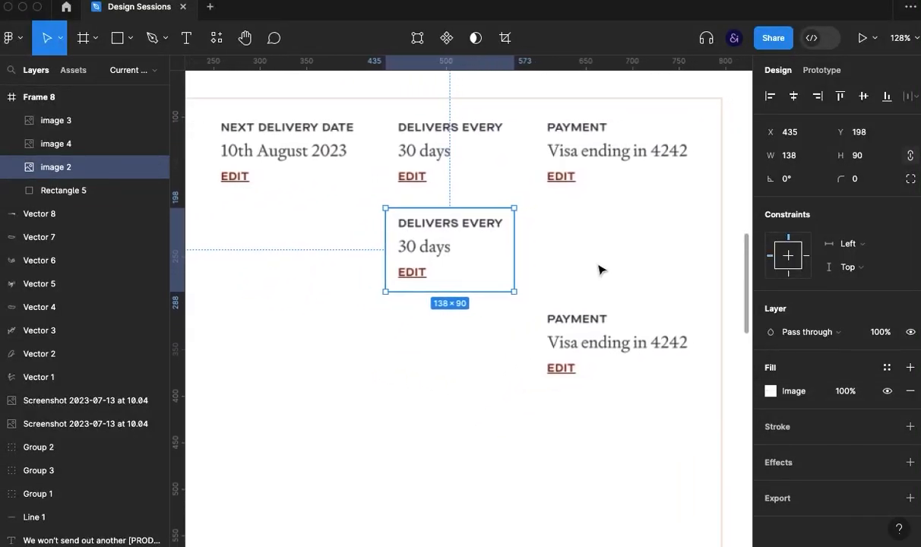
left_click(450, 164)
left_click(505, 38)
left_click_drag(699, 153, 361, 139)
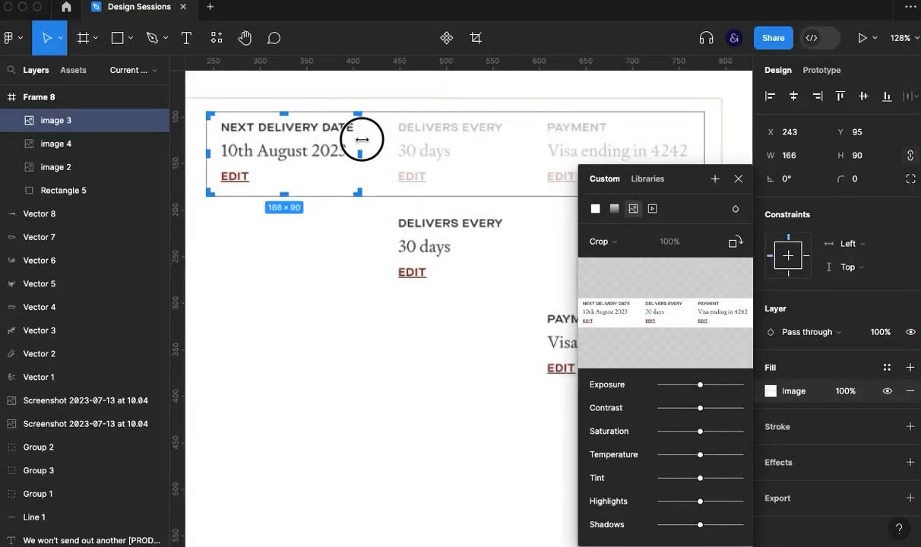
left_click(738, 179)
- Group the three cropped detail pieces and apply auto layout to arrange them in one horizontal row
left_click(343, 240)
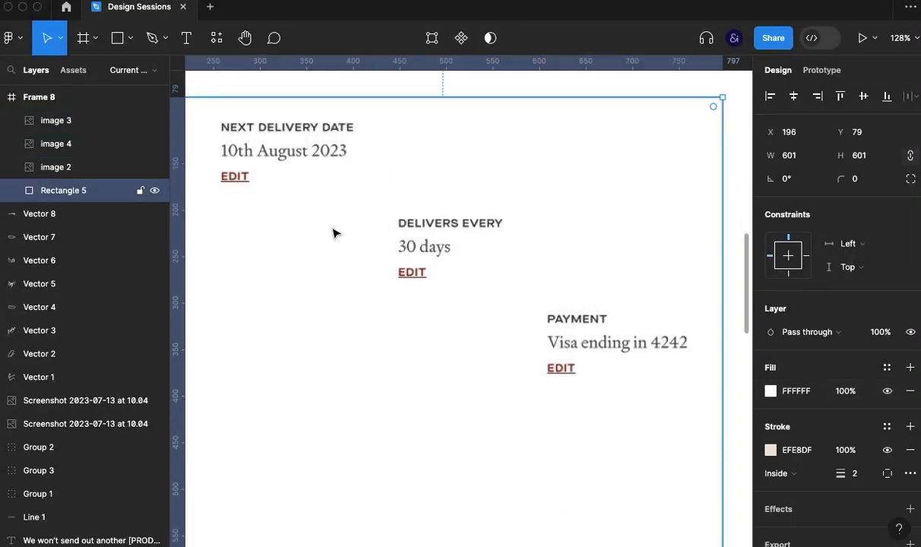
left_click(309, 195)
left_click(479, 274, "shift")
left_click(588, 370, "shift")
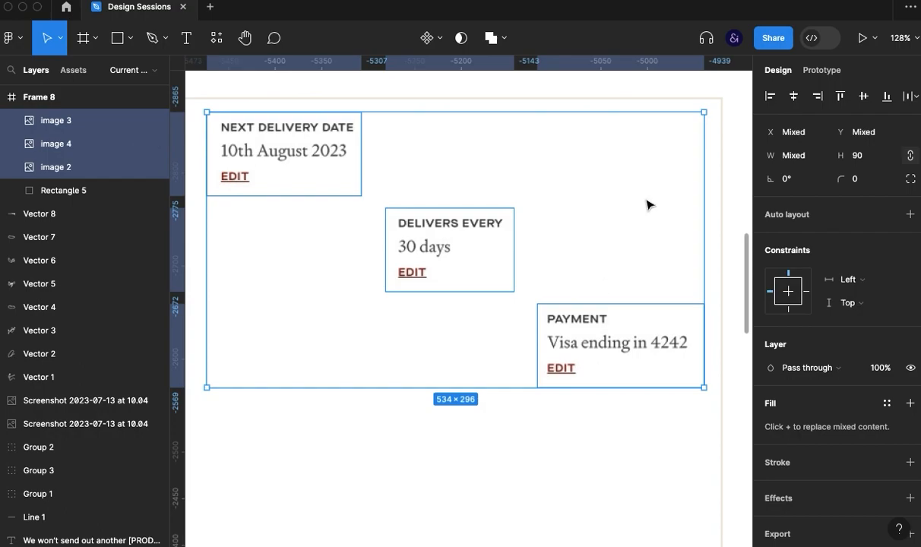
key("super+g")
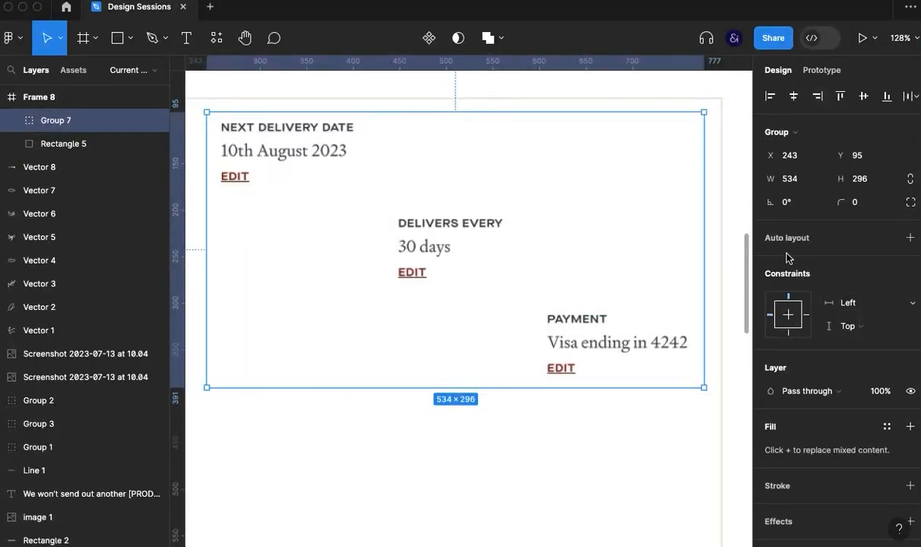
key("shift+a")
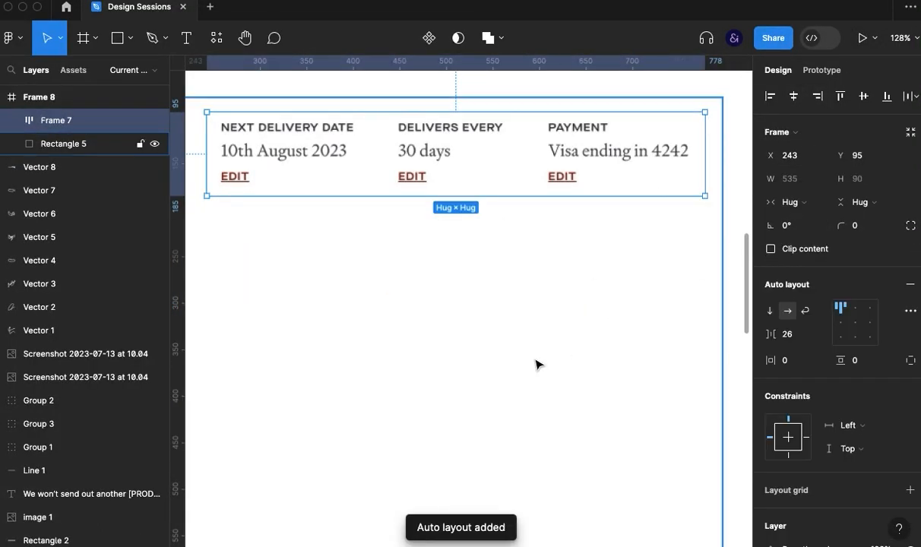
- Move the details row down within the square and scale it up to about 1076 × 181
key("super+backslash")
left_click_drag(452, 172, 446, 457)
scroll(446, 456, "down", 5)
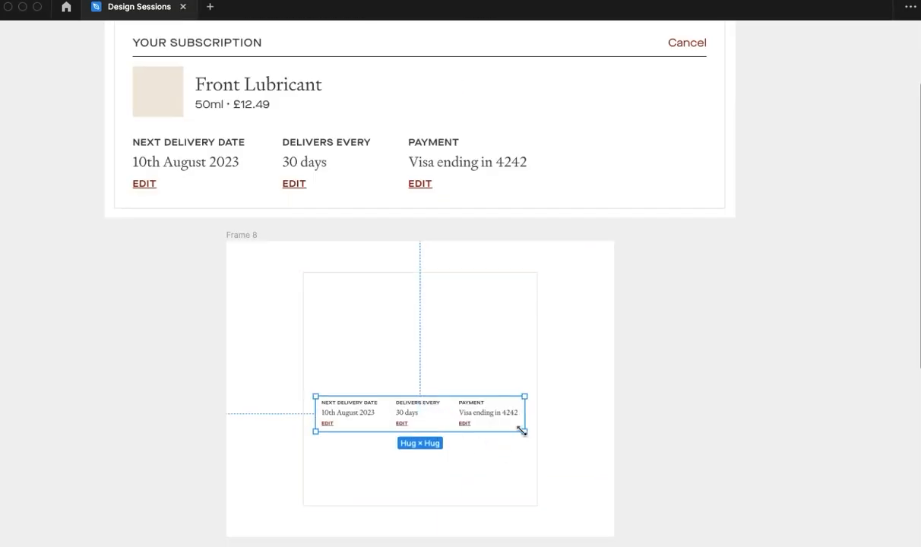
left_click_drag(521, 431, 555, 473)
left_click_drag(422, 410, 418, 374)
left_click_drag(524, 399, 496, 432)
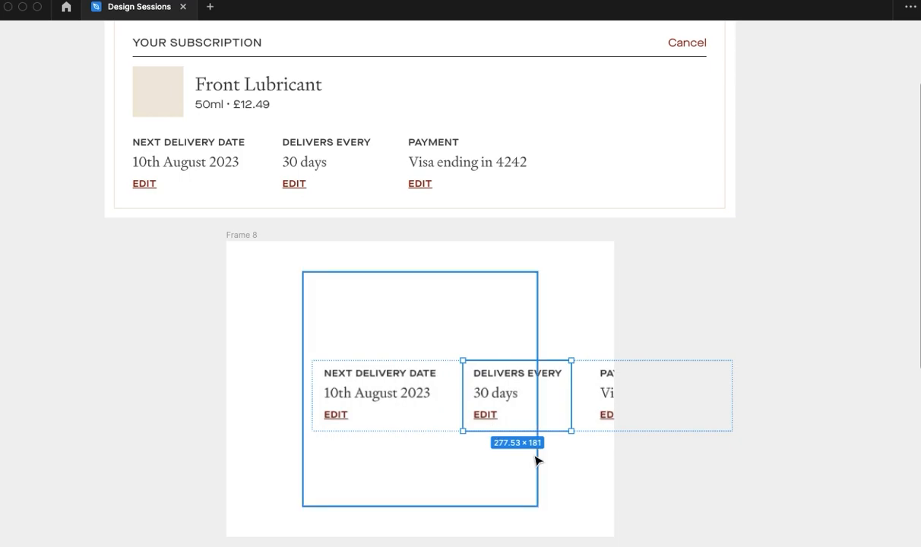
- Ungroup the enlarged details row so its three pieces are separate images in Frame 8
key("super+backslash")
left_click(559, 477)
left_click(550, 384)
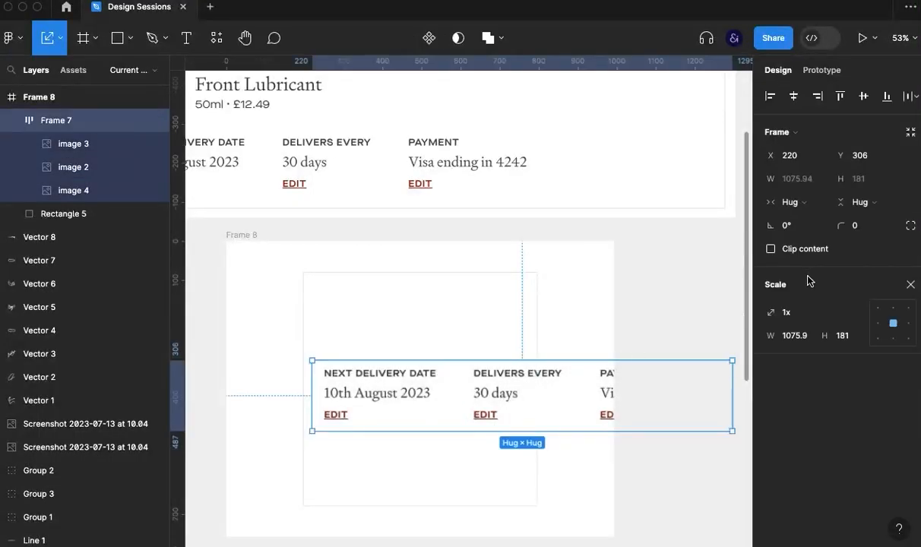
key("super+shift+g")
- Place the Delivers Every piece below Next Delivery Date and the Payment piece beside Next Delivery Date
left_click(458, 464)
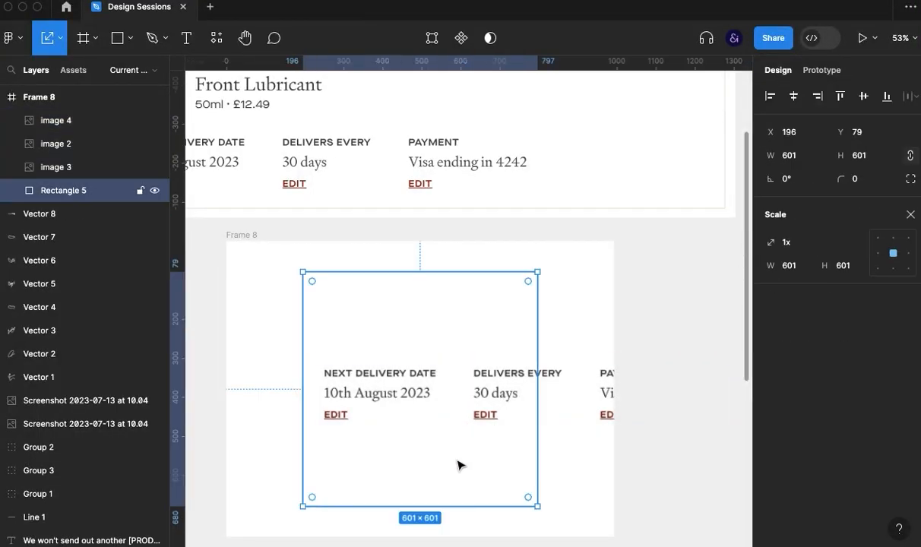
left_click(385, 393)
left_click_drag(502, 403, 352, 466)
left_click_drag(610, 405, 465, 405)
- Scale the three detail pieces together to 529 × 255.26 so that they fit the width of the square
left_click(382, 407, "shift")
left_click(374, 456, "shift")
key("k")
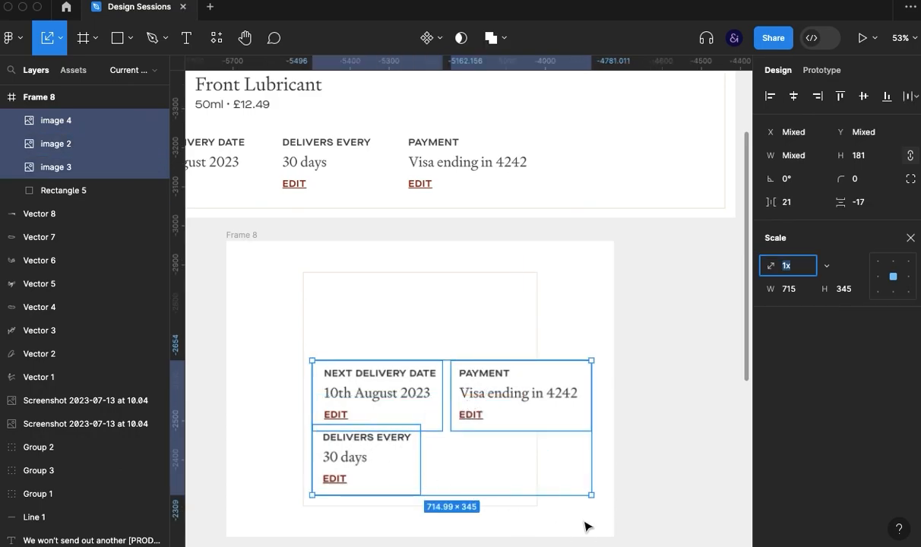
left_click_drag(590, 492, 520, 452)
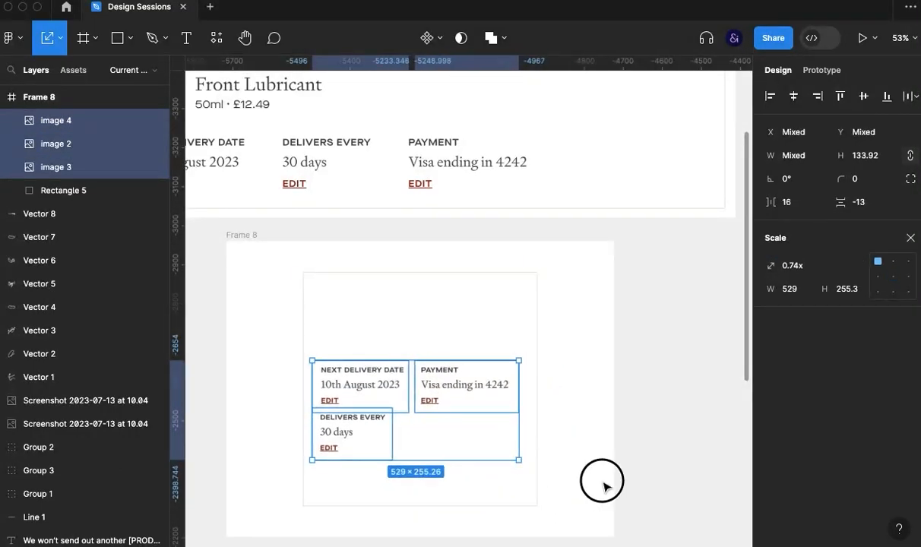
left_click(600, 481)
- Group the three detail pieces and nudge the group to X 230, Y 376 in the lower part of the square
left_click(403, 402)
left_click(354, 445, "shift")
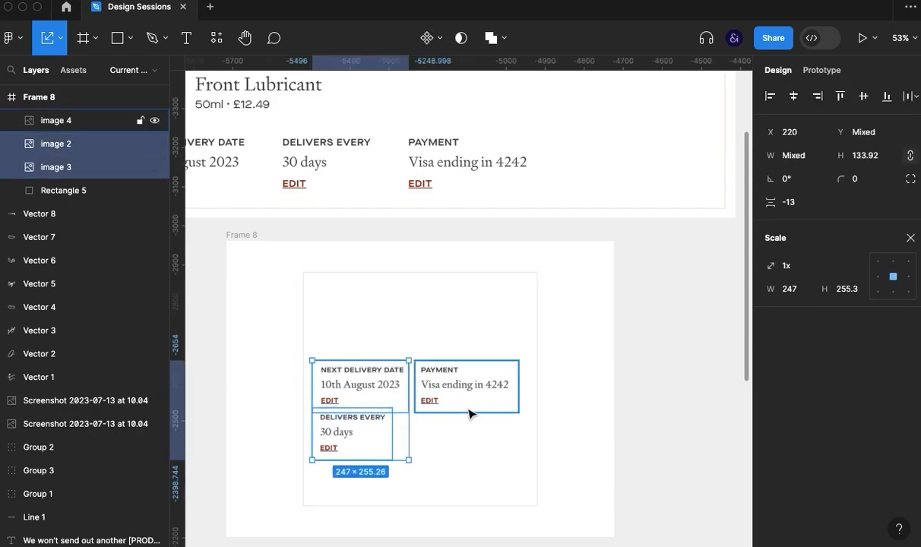
left_click(469, 403, "shift")
key("ctrl+g")
key("shift+Down")
key("shift+Down")
key("shift+Down")
key("shift+Down")
key("shift+Down")
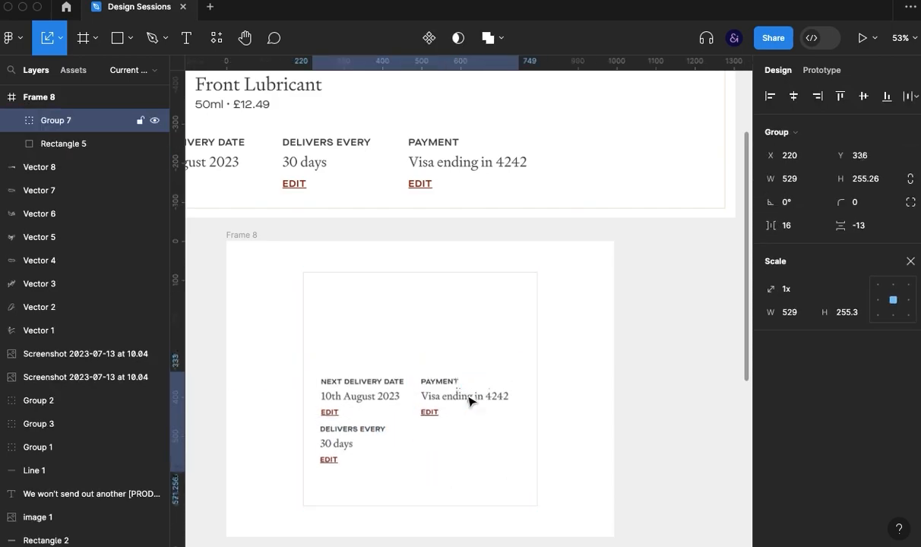
key("shift+Right")
key("shift+Down")
key("shift+Down")
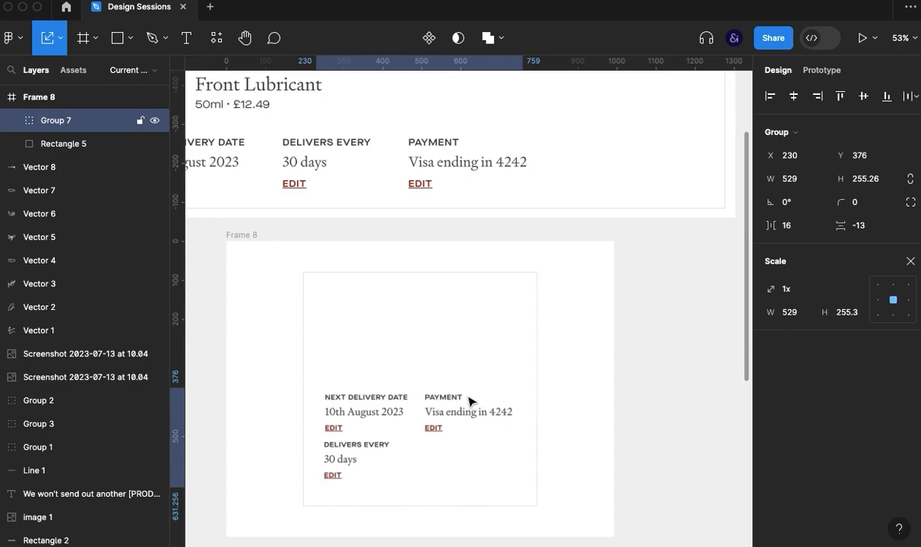
- Combine the details group and the bordered square into an auto layout frame that fits around the details
left_click_drag(467, 330, 552, 357)
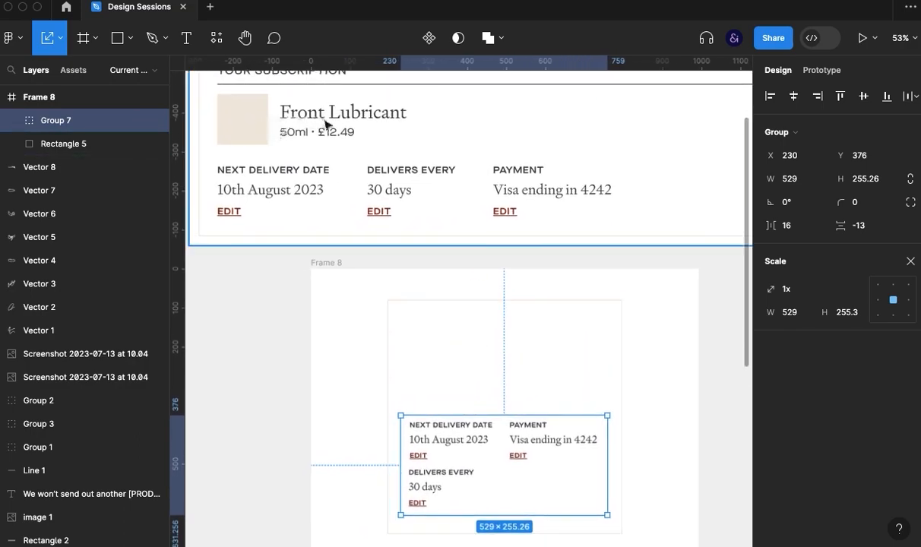
left_click(275, 354)
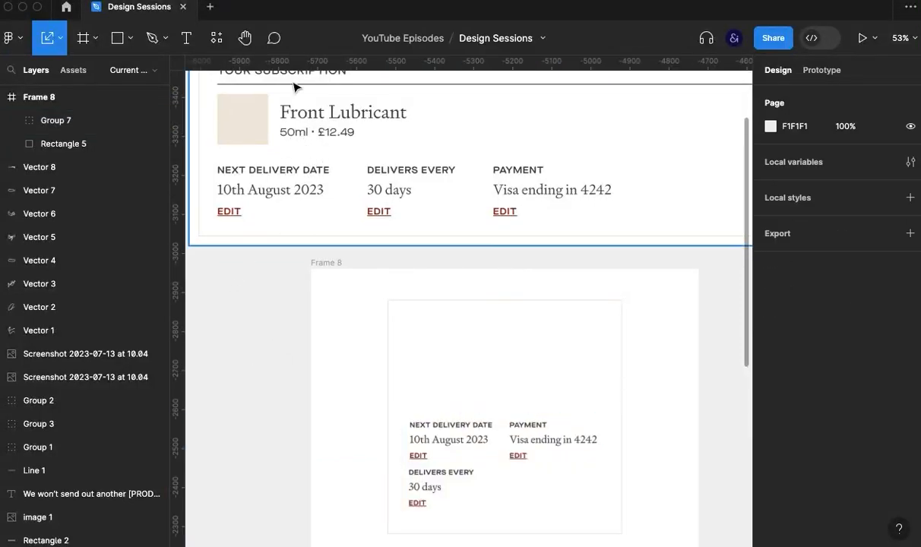
left_click(478, 462)
left_click(485, 471, "shift")
key("super+g")
key("super+z")
key("super+g")
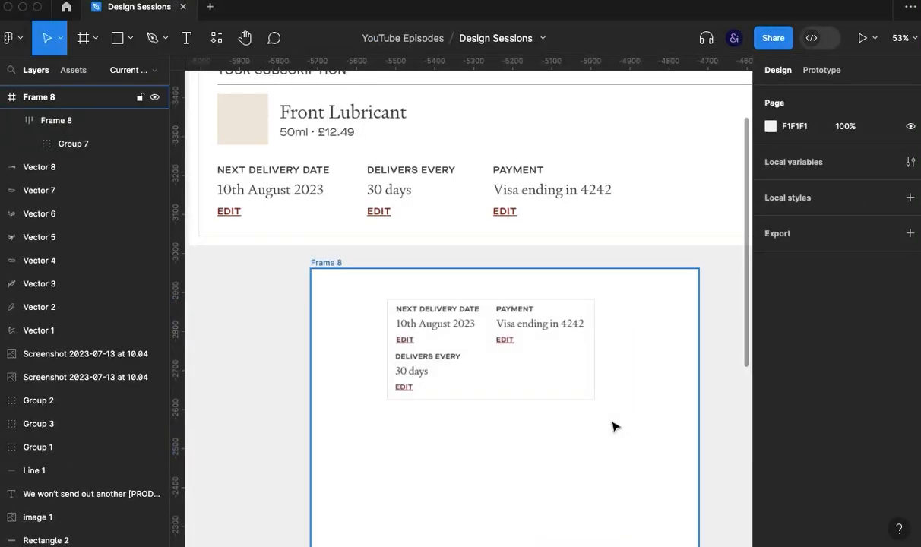
- Duplicate the Front Lubricant subscription card and place the copy over the near side of Frame 8
key("super+backslash")
scroll(613, 454, "up", 5)
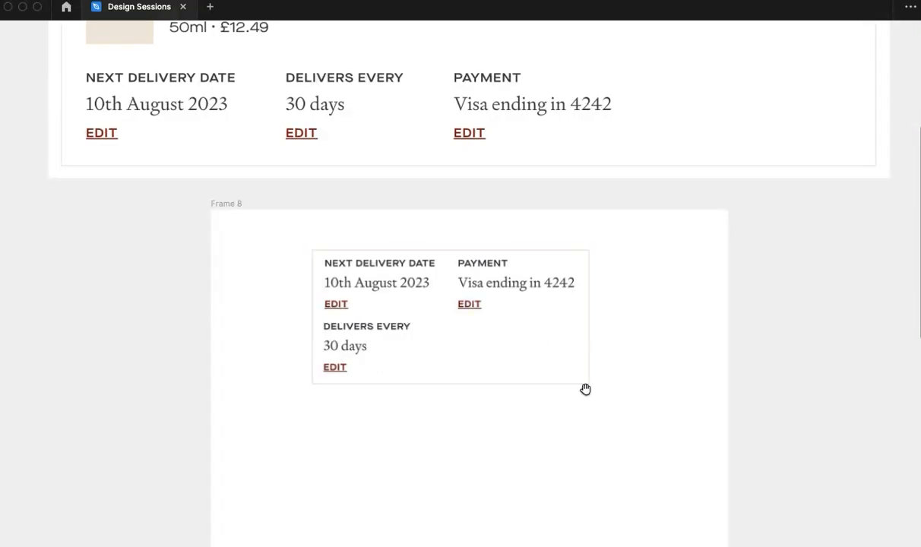
scroll(615, 442, "up", 3)
left_click(175, 142)
left_click_drag(190, 142, 148, 358)
left_click_drag(238, 419, 412, 358)
left_click_drag(307, 293, 164, 315)
left_click(182, 363)
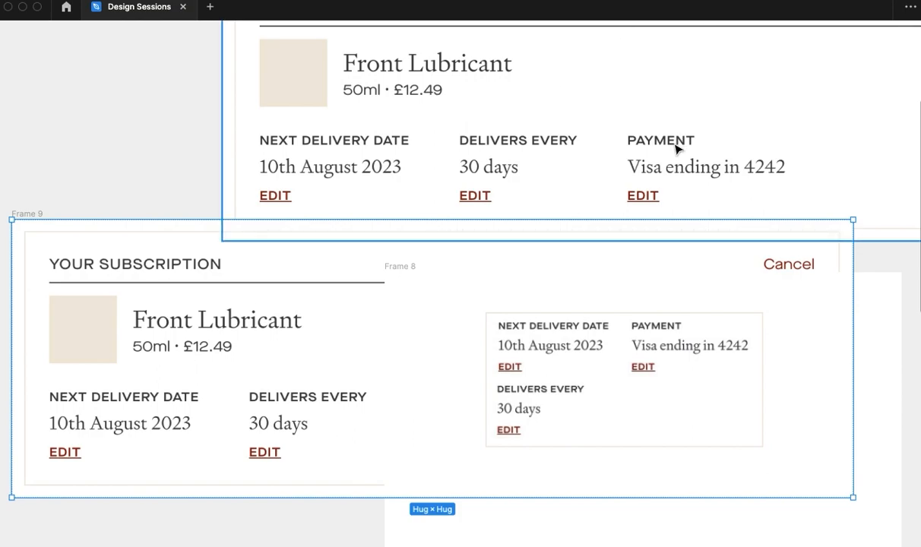
- Crop the copied card's screenshot to the product image, name and price at 519 × 162
key("super+backslash")
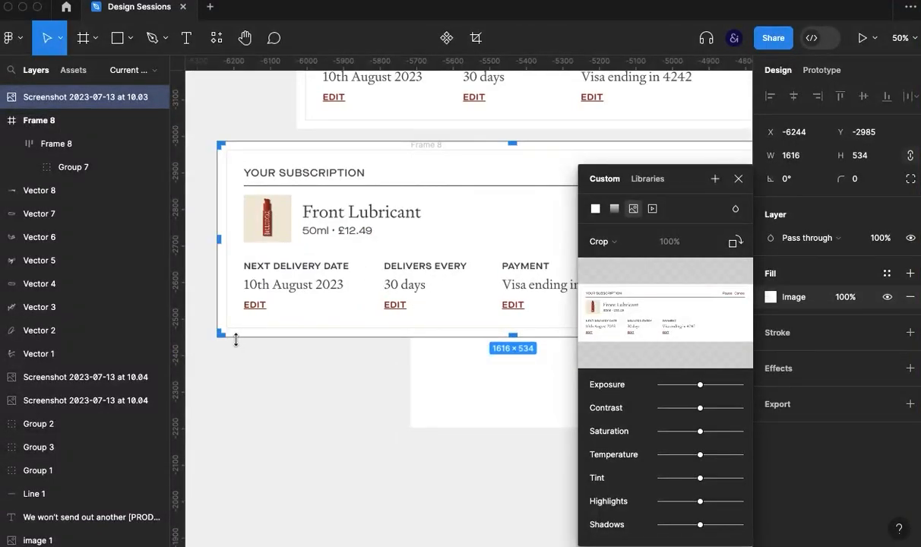
left_click_drag(230, 329, 237, 248)
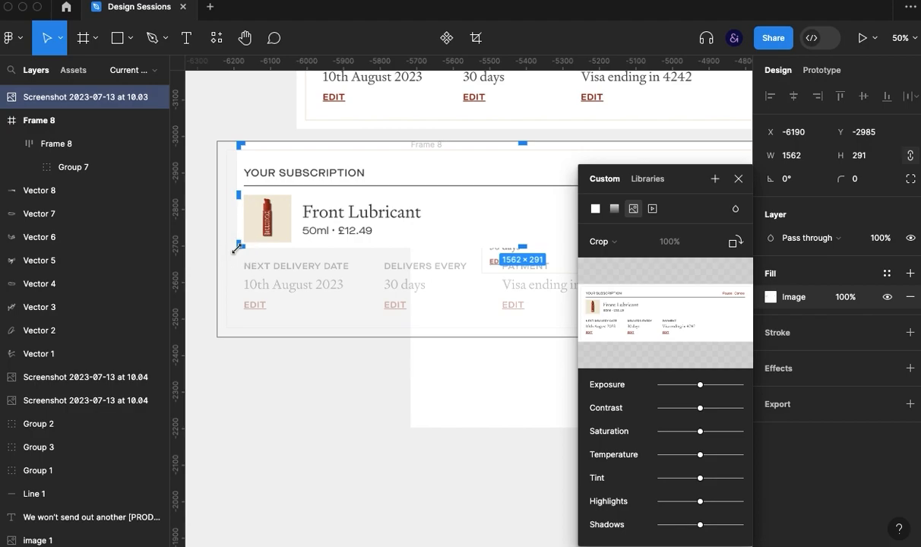
left_click_drag(520, 141, 508, 190)
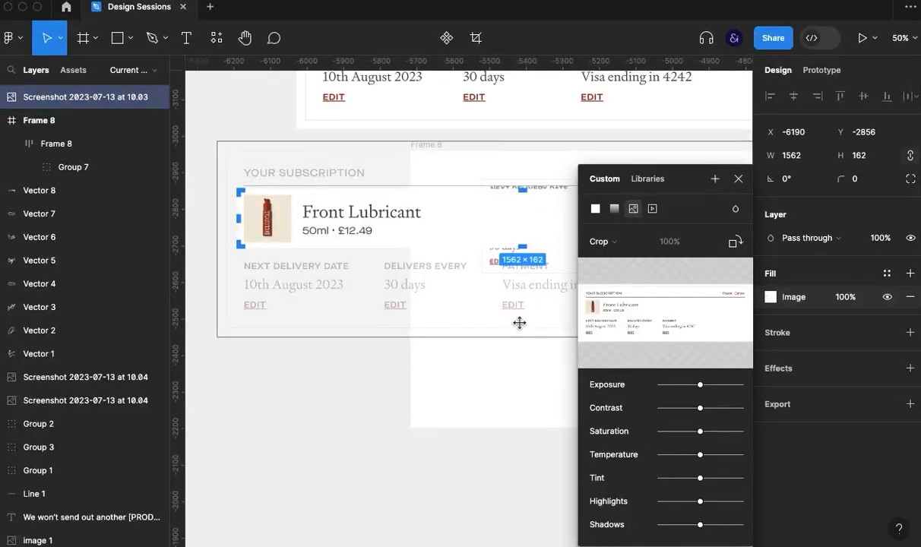
scroll(519, 323, "right", 5)
left_click_drag(543, 250, 249, 250)
scroll(473, 329, "left", 6)
left_click_drag(484, 240, 399, 238)
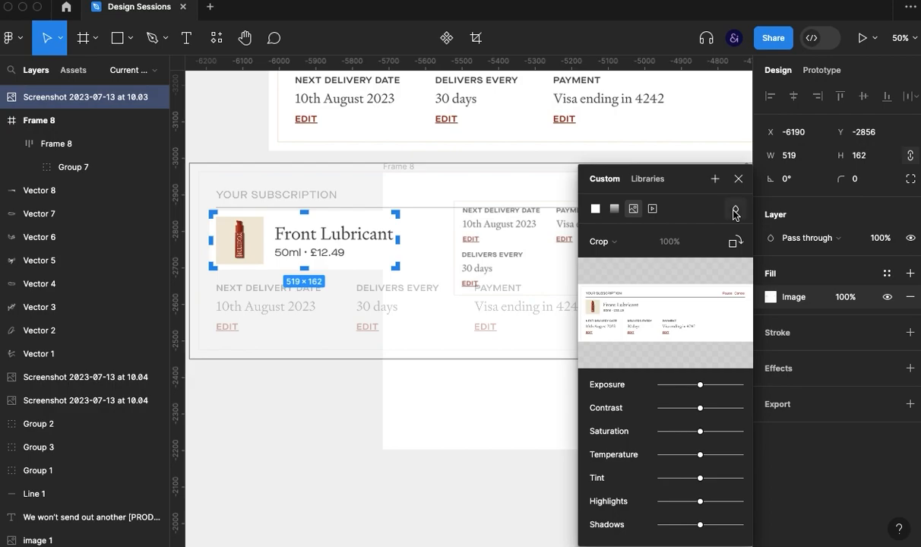
left_click(739, 179)
- Insert the cropped product piece before the details group in the auto layout card and set the card's direction to vertical
left_click(353, 386)
left_click_drag(477, 400, 420, 442)
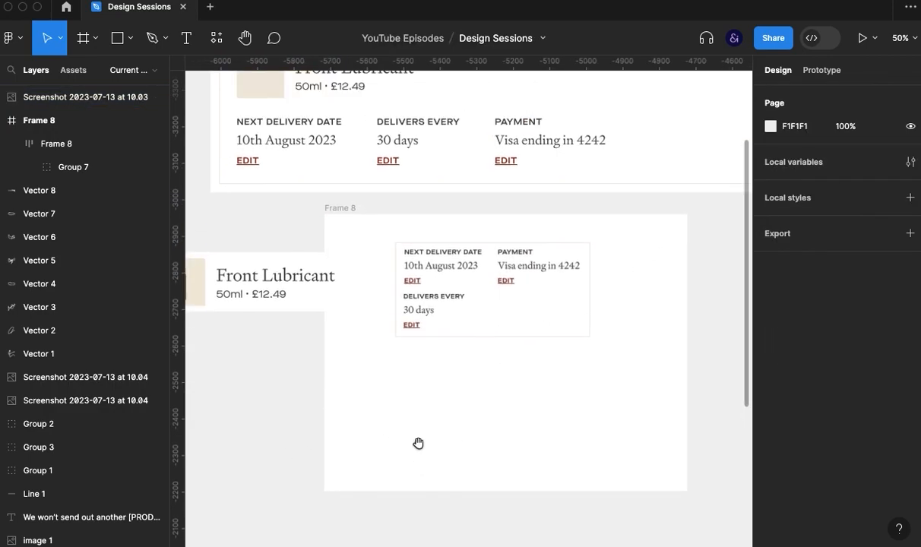
left_click_drag(247, 268, 508, 273)
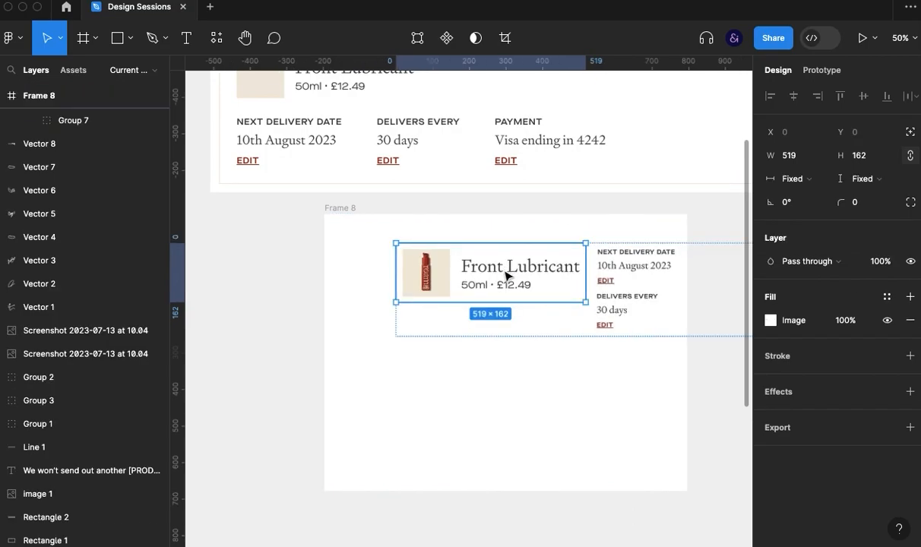
left_click(518, 368)
left_click(507, 333)
left_click(770, 310)
left_click(641, 436)
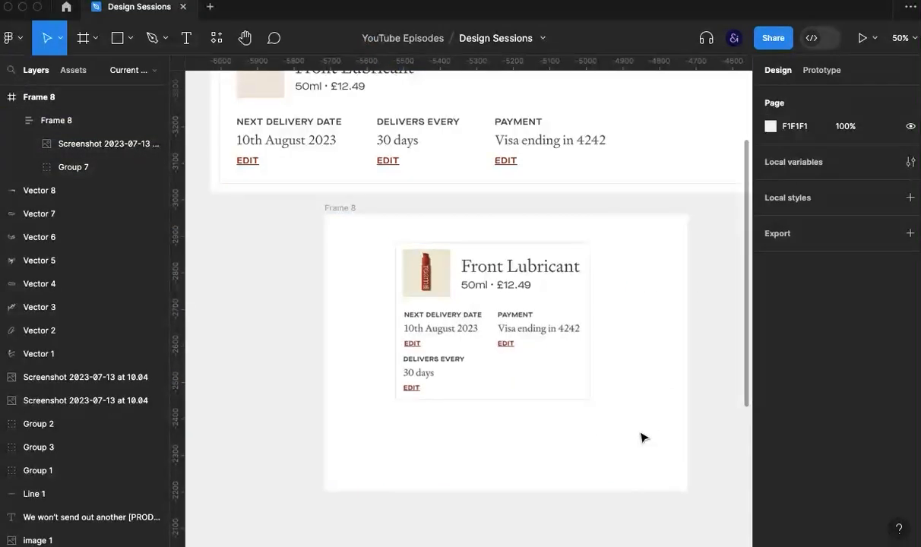
- Shrink the product image, name and price piece proportionally within the subscription card in Frame 8
key("super+backslash")
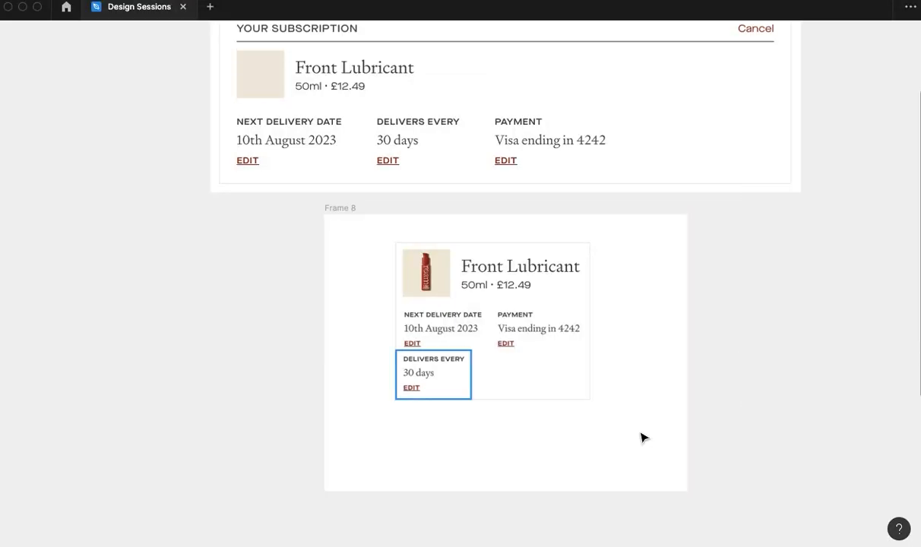
scroll(606, 388, "up", 5)
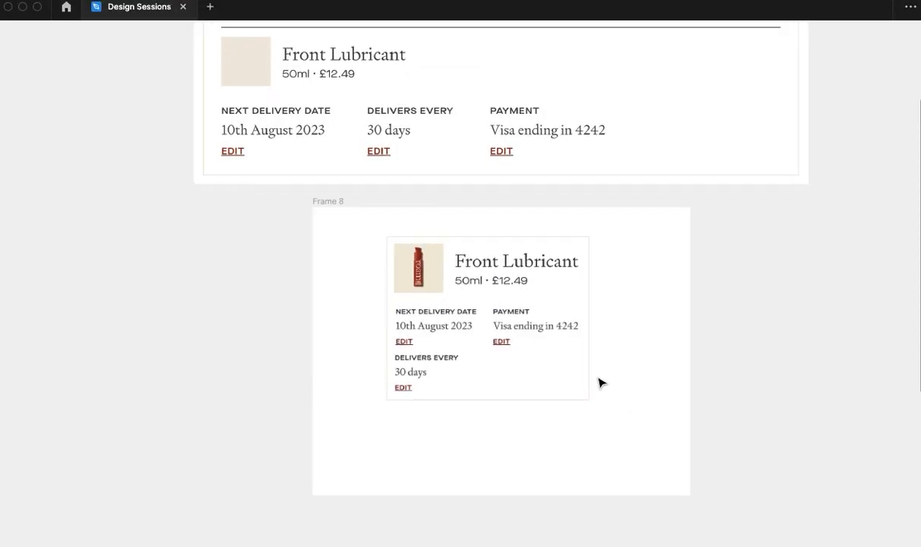
left_click_drag(628, 362, 579, 397)
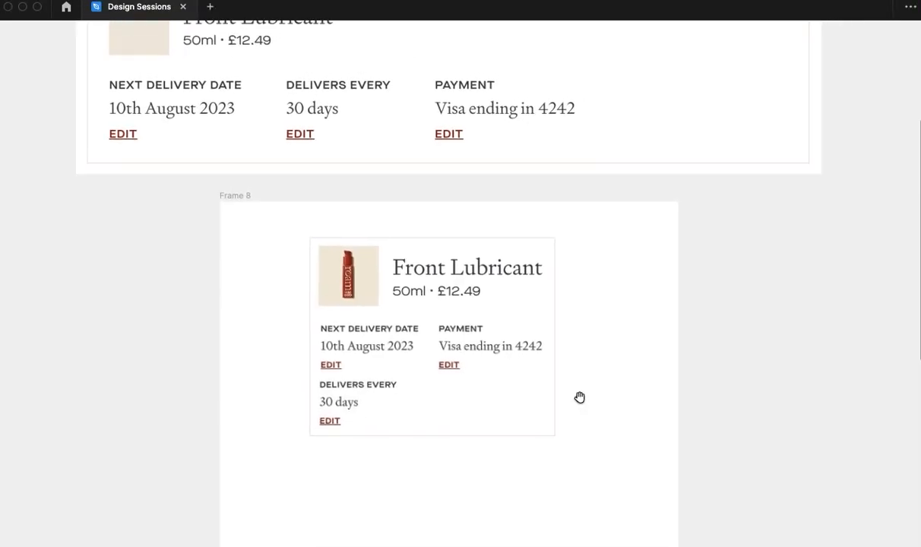
double_click(477, 300)
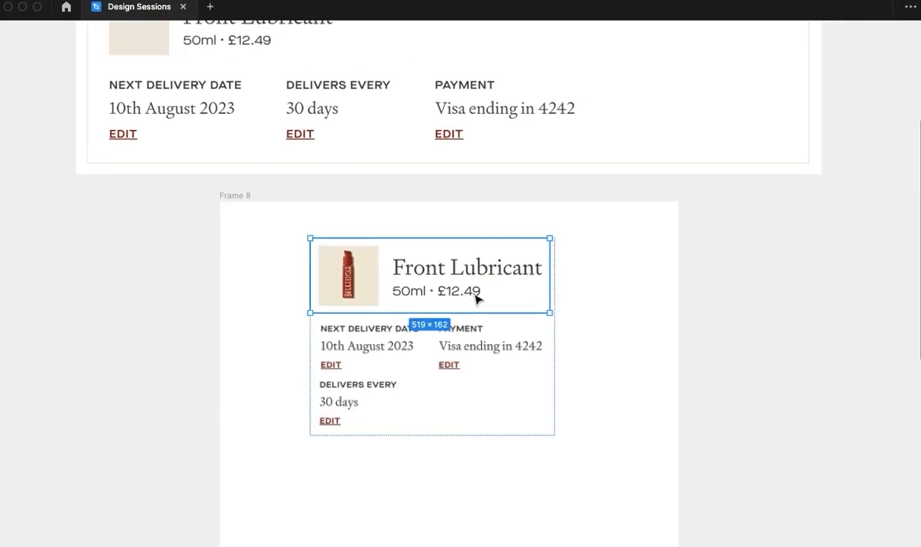
left_click_drag(544, 312, 501, 294)
left_click(595, 308)
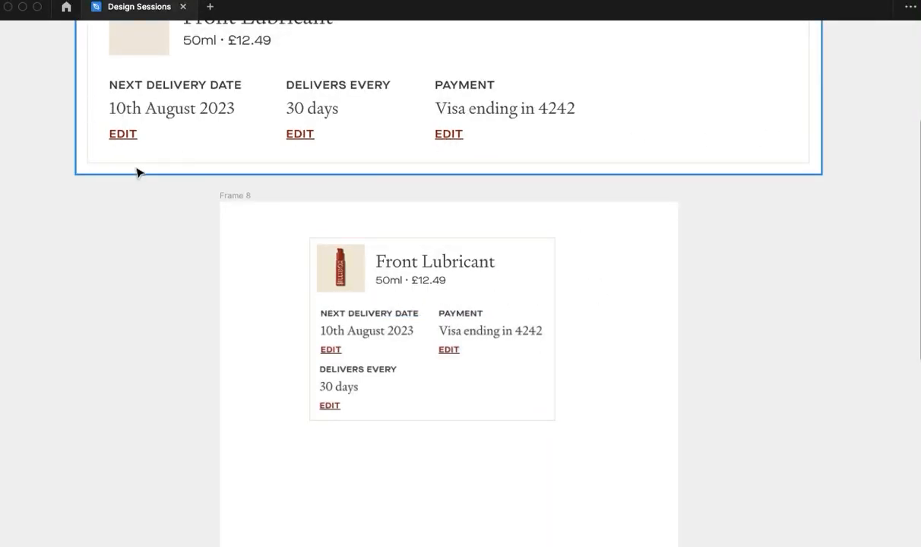
left_click(359, 312)
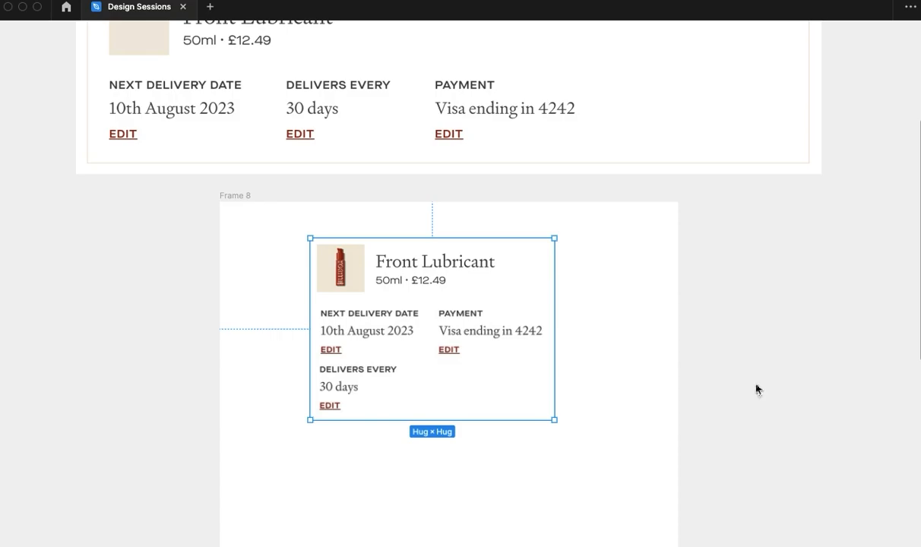
key("ctrl+backslash")
key("k")
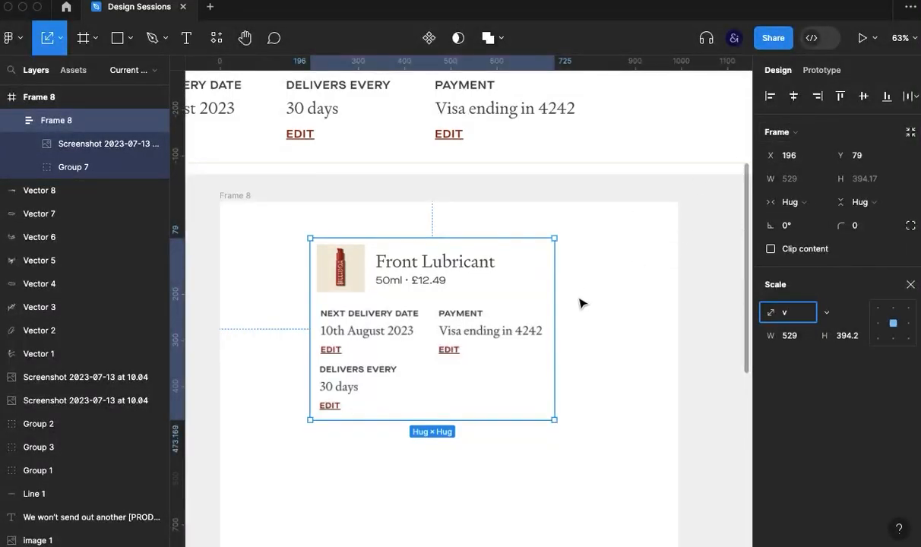
key("Escape")
left_click(672, 299)
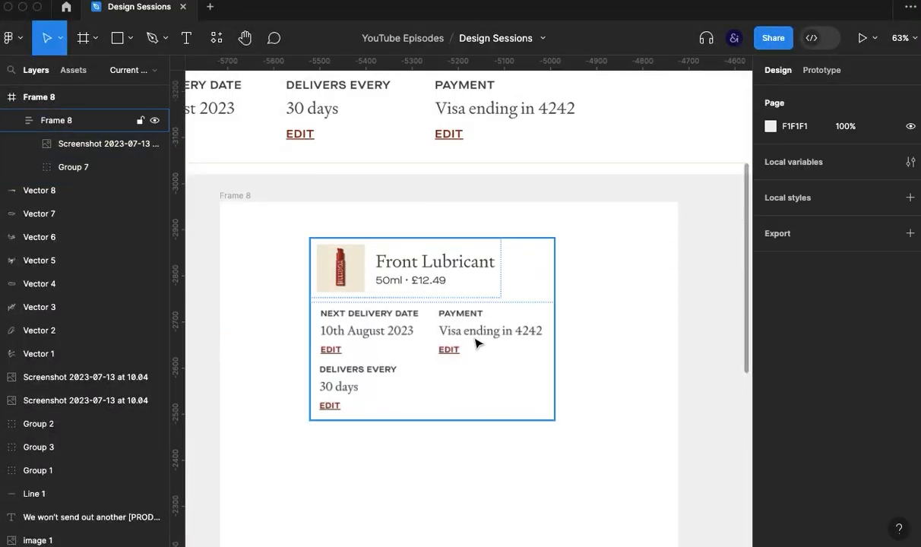
- Set the subscription card's horizontal and vertical auto layout padding to 30
left_click(477, 339)
left_click(800, 358)
type("30")
key("Return")
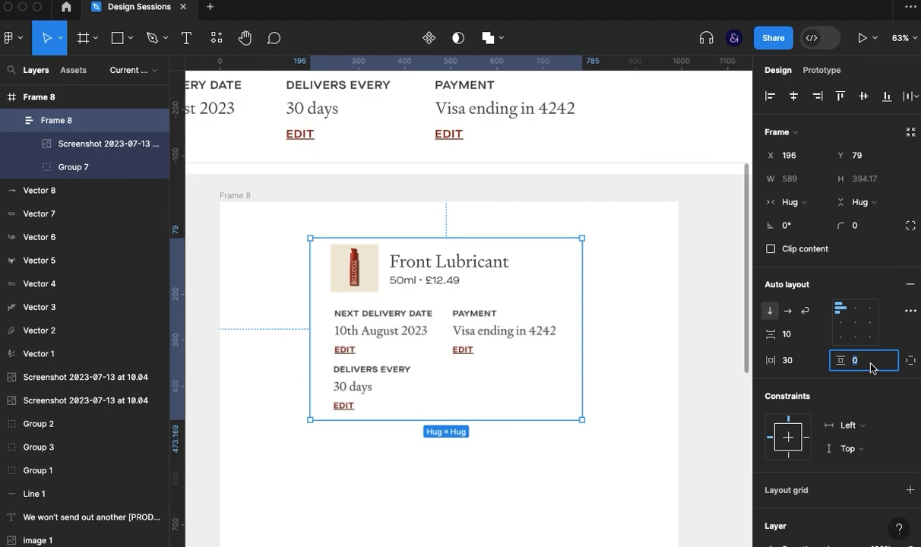
type("30")
key("Return")
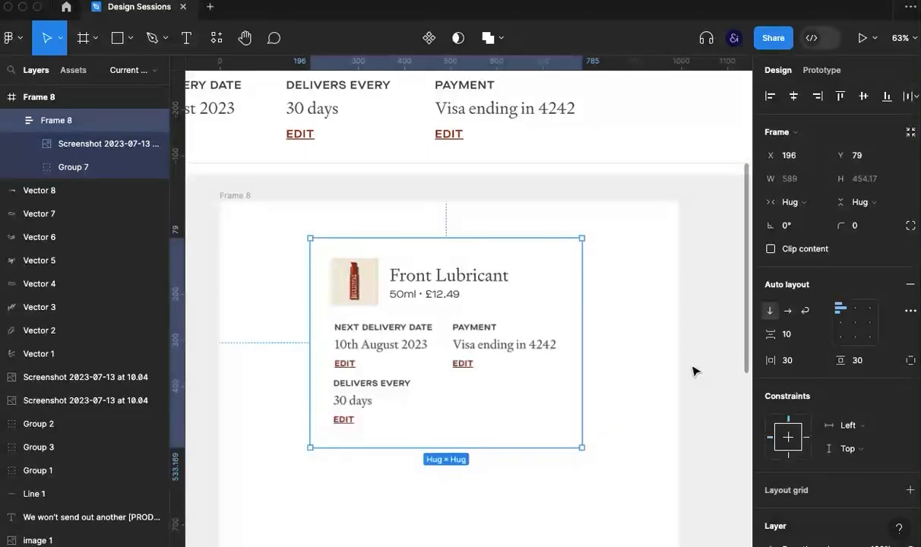
left_click(622, 376)
key("super+backslash")
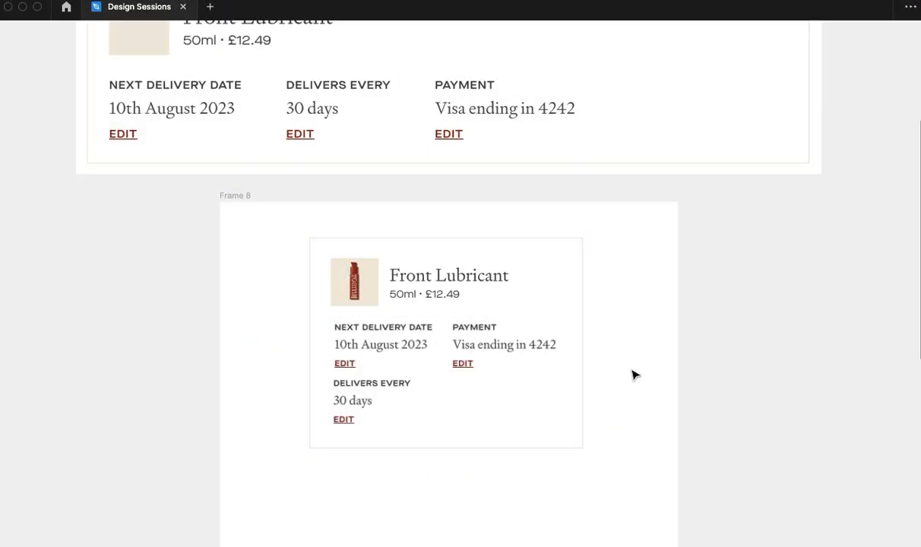
left_click_drag(645, 335, 664, 398)
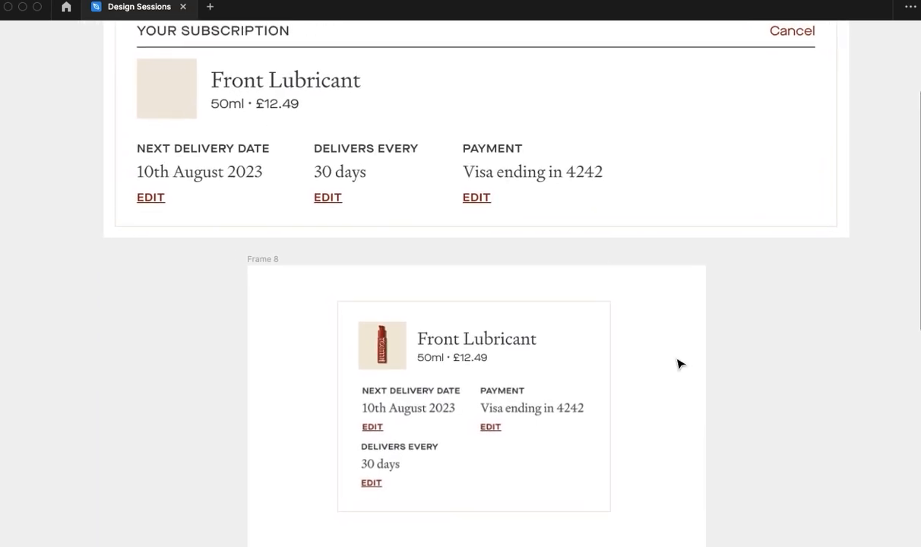
scroll(649, 359, "down", 2)
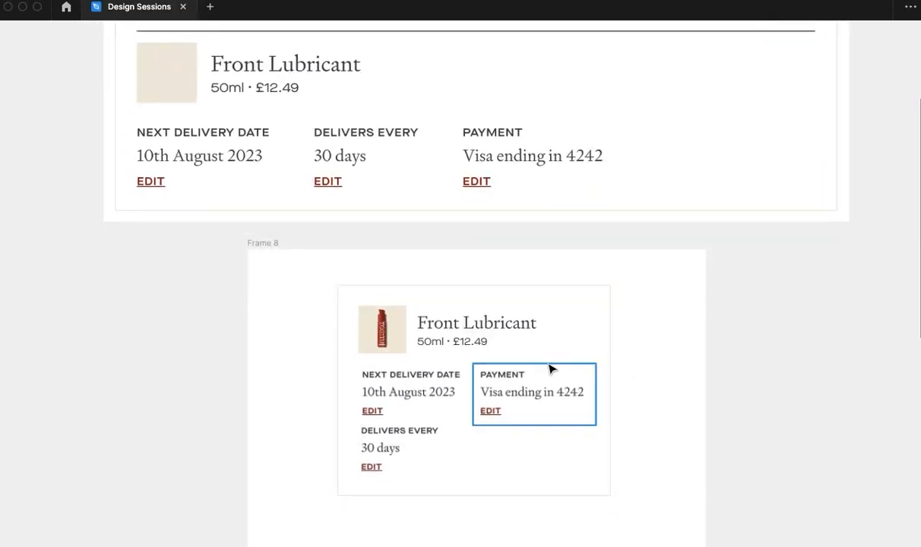
scroll(551, 367, "down", 2)
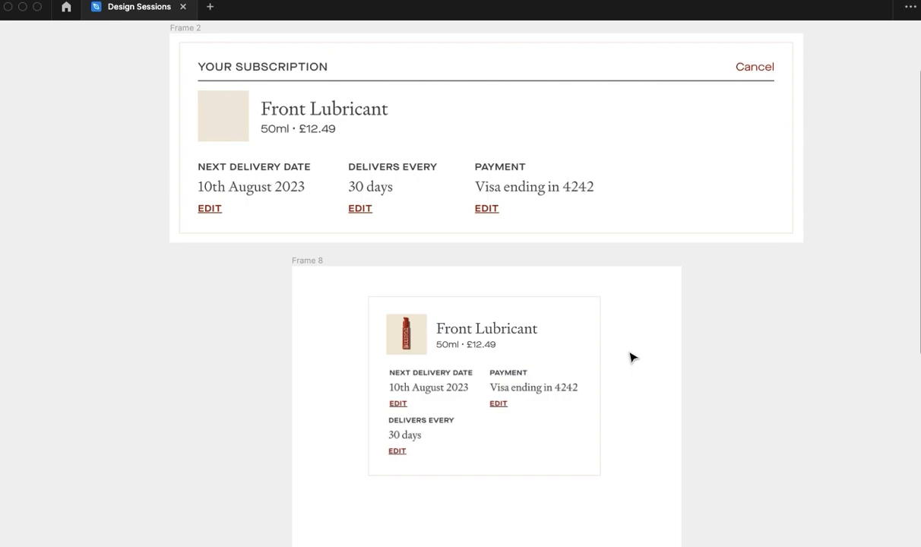
left_click_drag(626, 321, 660, 342)
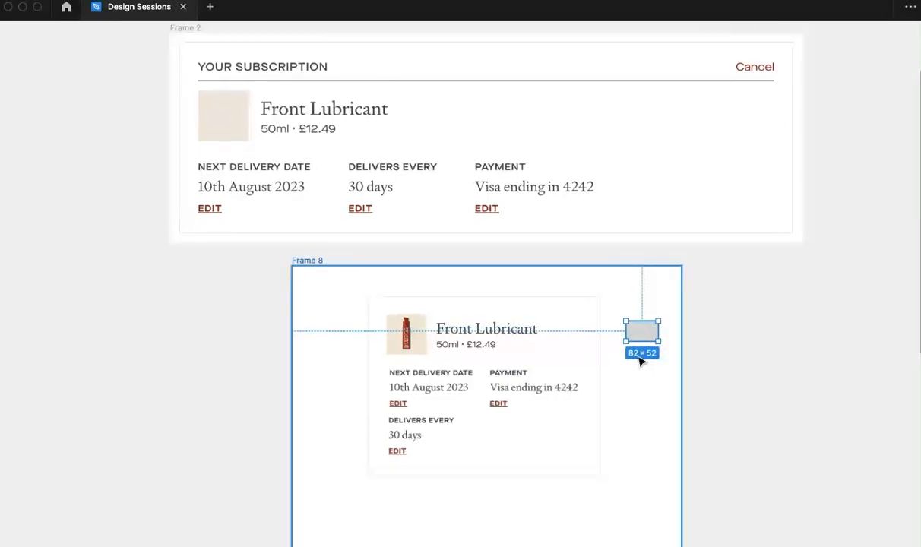
key("Delete")
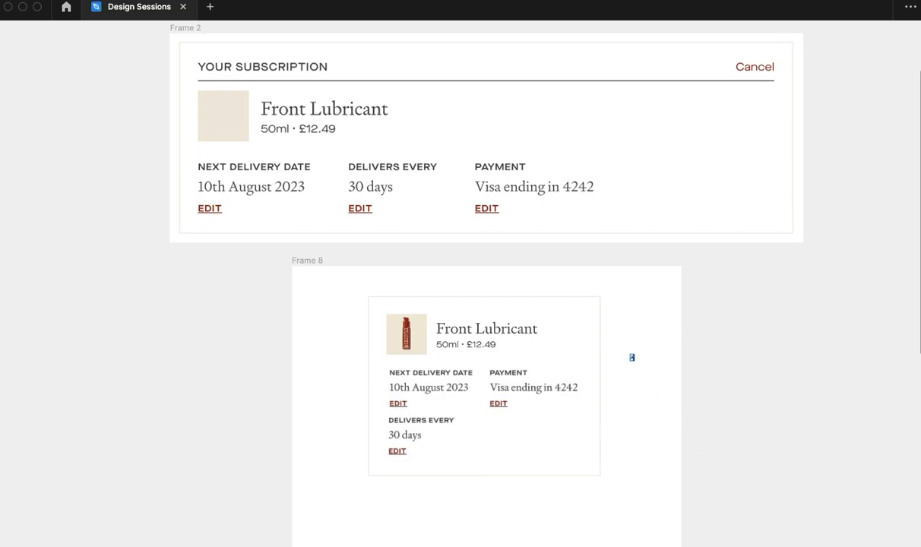
- Add an Active text label beside the subscription card and move it onto the empty canvas outside Frame 8
key("Escape")
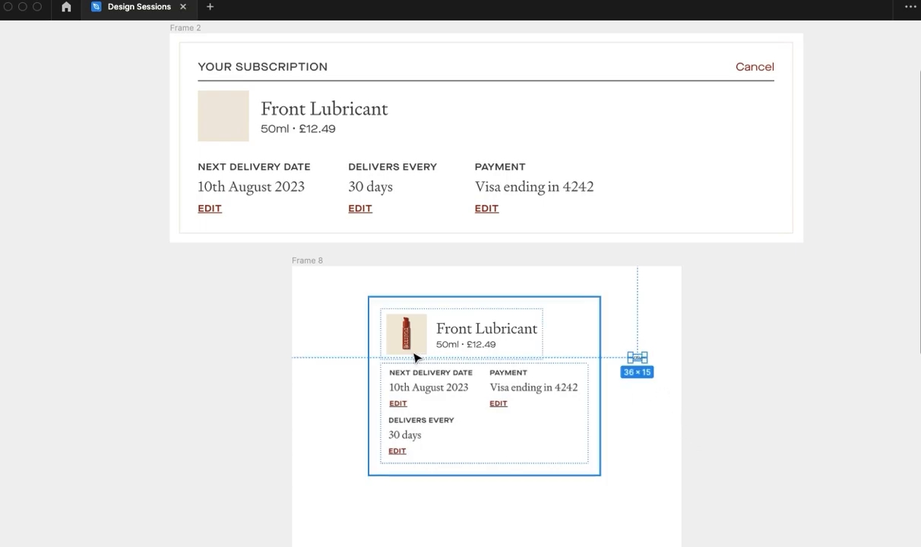
left_click_drag(638, 357, 754, 320)
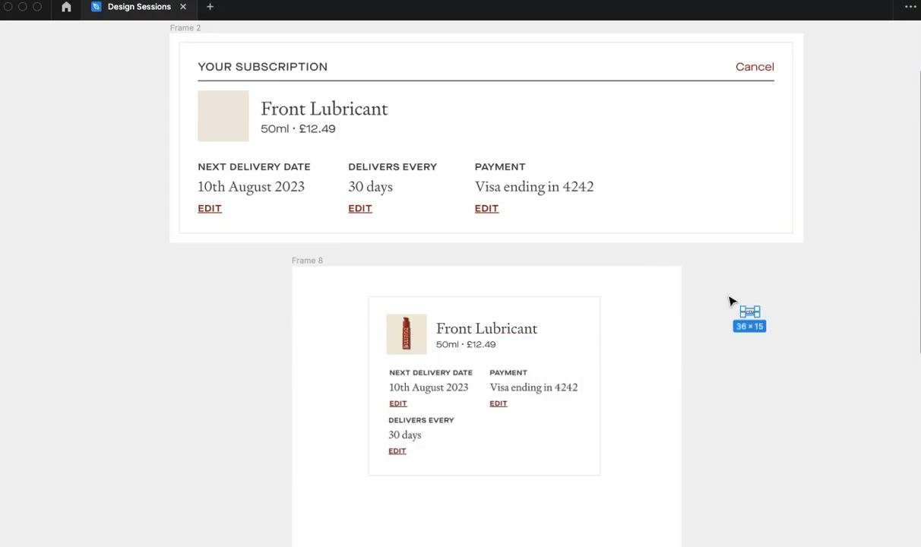
key("super+plus")
key("space")
left_click_drag(776, 361, 328, 366)
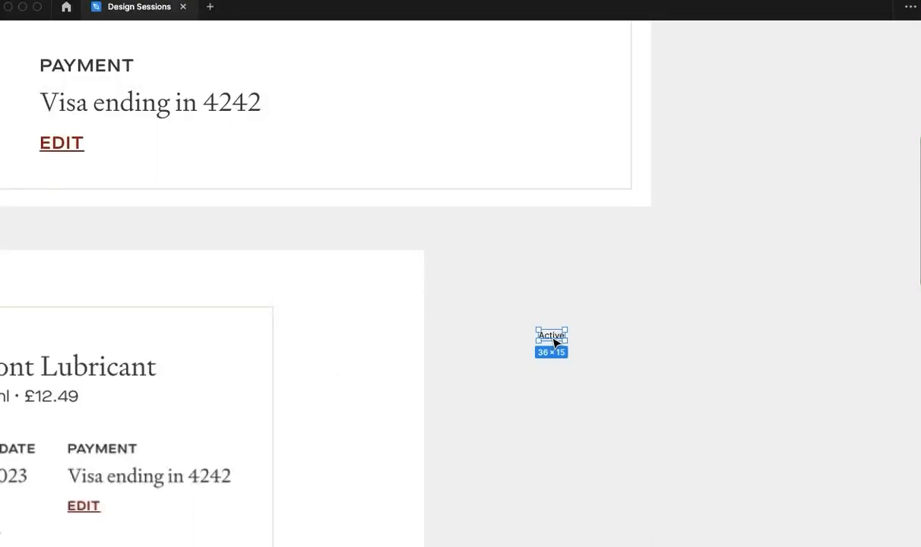
key("super+plus")
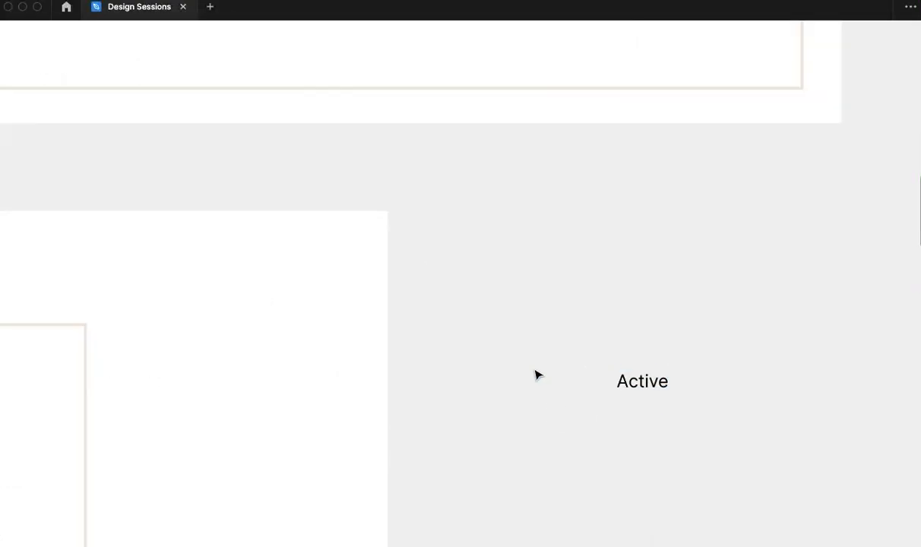
- Wrap the status label in an auto layout frame and change its text to lowercase "active"
key("super+backslash")
key("shift+a")
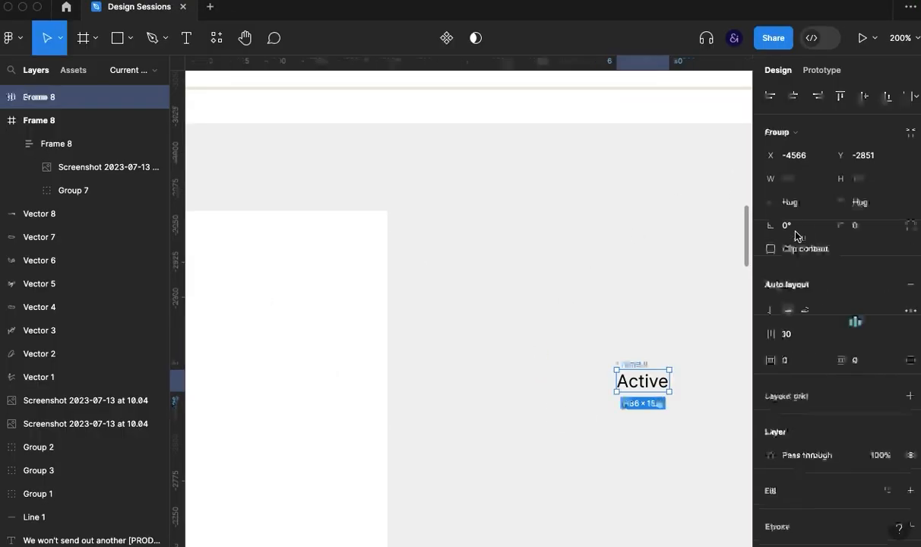
double_click(638, 383)
key("Return")
type("active")
key("Escape")
left_click(699, 396)
left_click(637, 372)
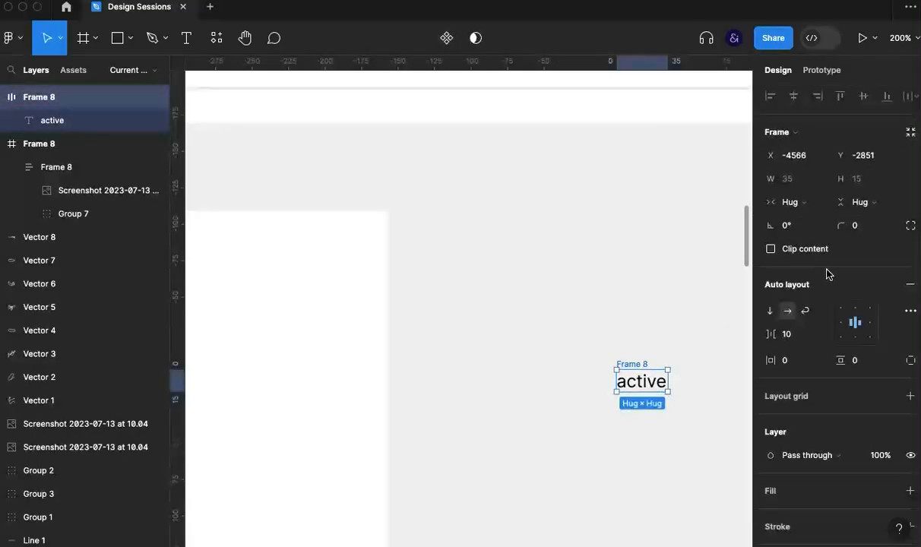
left_click(798, 362)
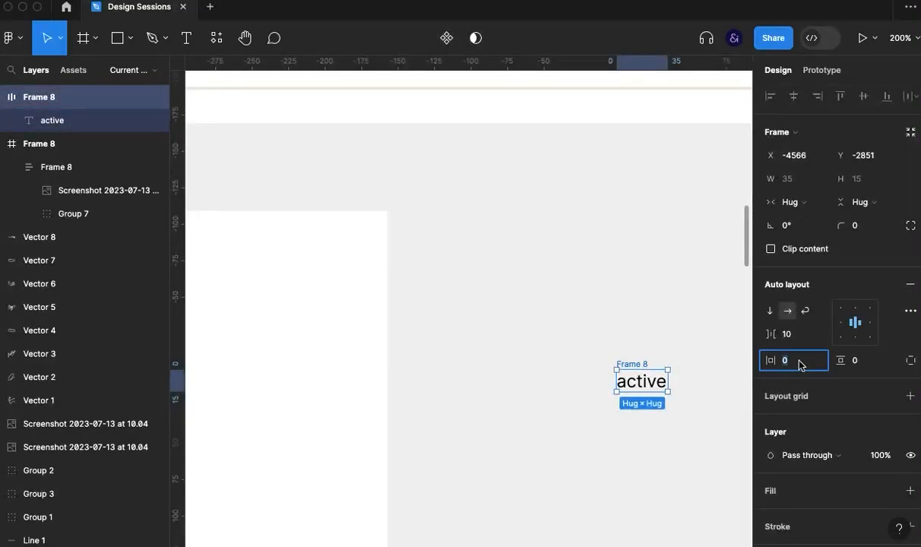
left_click(444, 443)
- Give the status label's frame a fill in the subscription card's border colour, EFE8DF
scroll(446, 448, "down", 3)
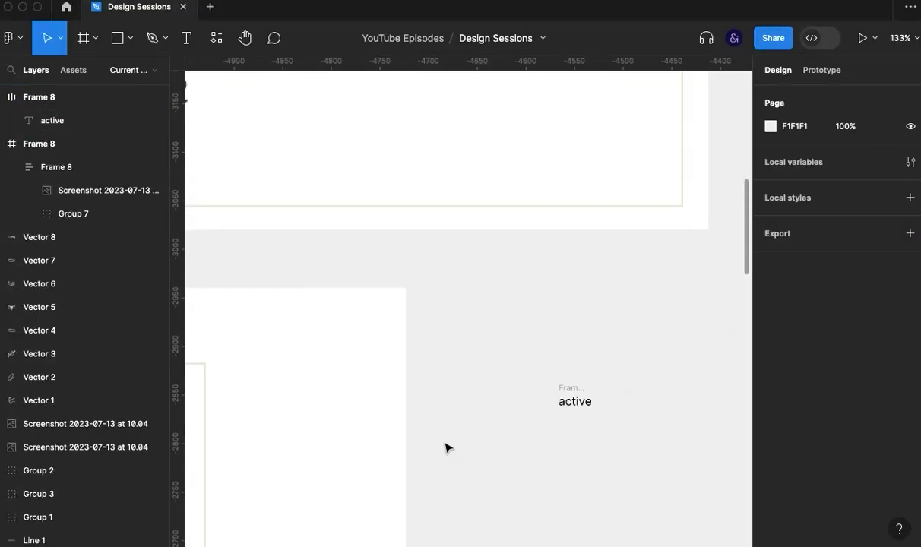
left_click_drag(376, 413, 459, 407)
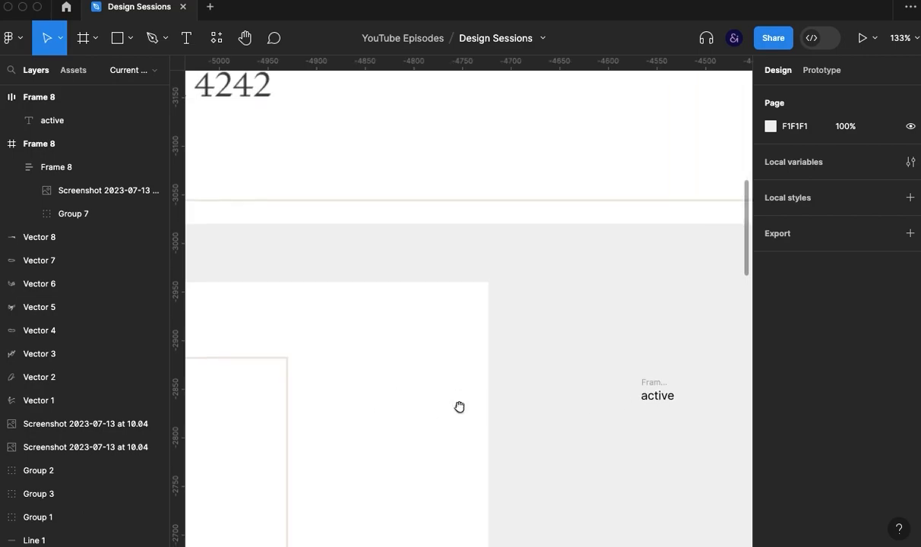
left_click(288, 432)
left_click(246, 432)
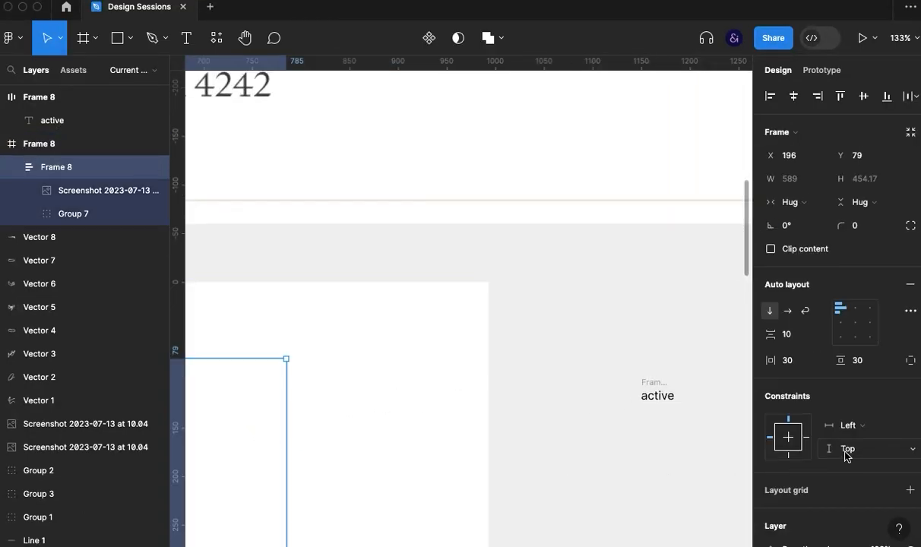
scroll(845, 454, "down", 5)
left_click(592, 466)
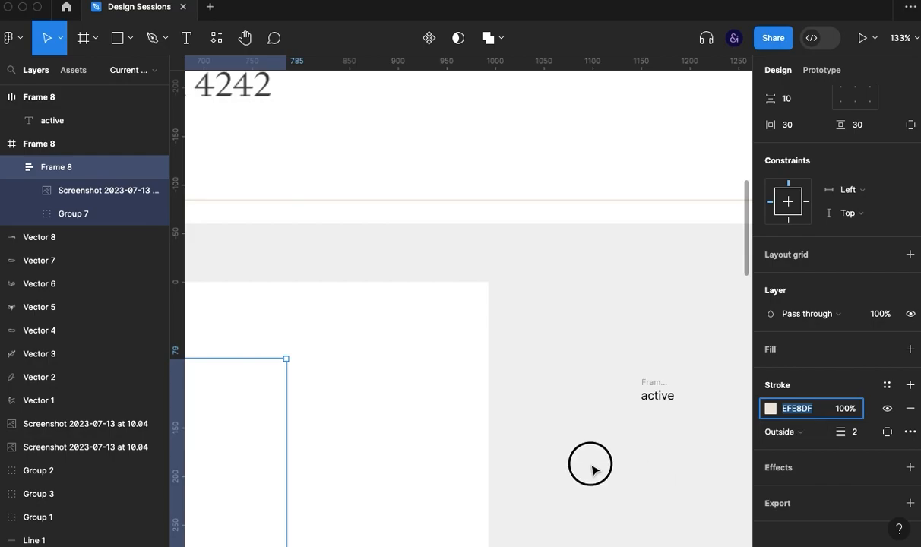
left_click(654, 385)
scroll(819, 464, "down", 4)
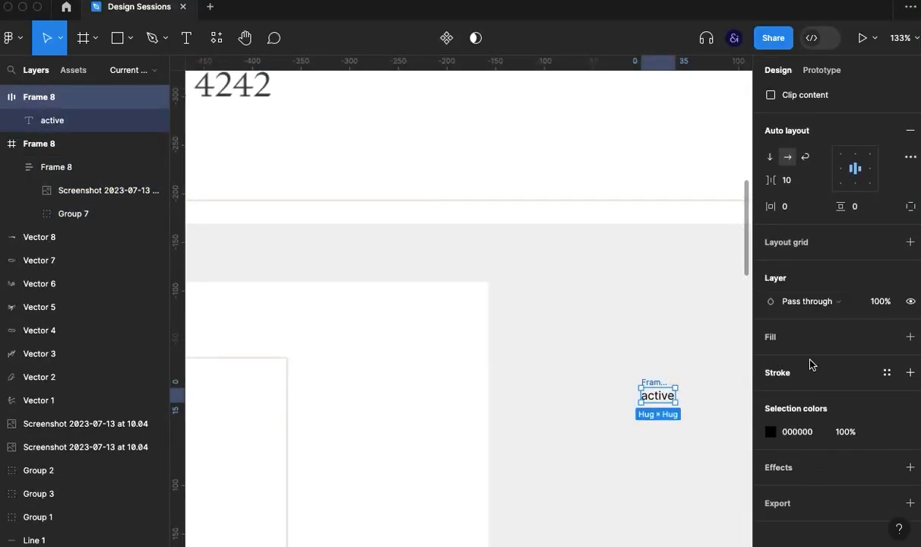
left_click(808, 339)
left_click(801, 361)
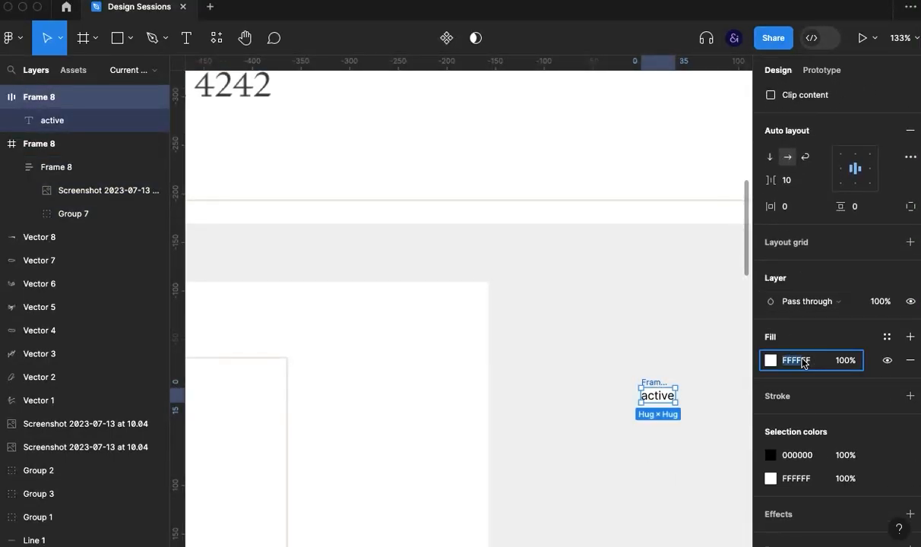
key("Return")
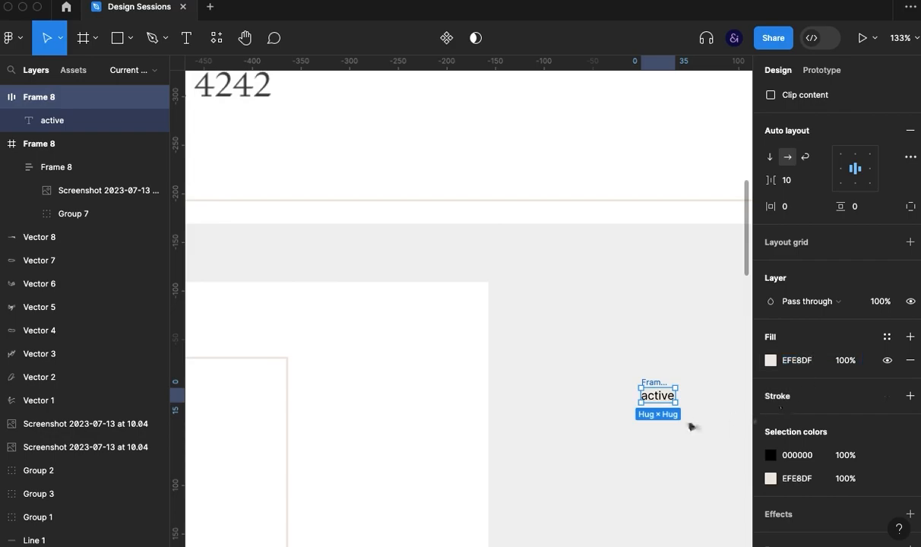
- Move the filled status label into Frame 8, beside the card and level with the card's upper edge
left_click(661, 385)
left_click_drag(661, 385, 370, 363)
left_click_drag(405, 443, 519, 440)
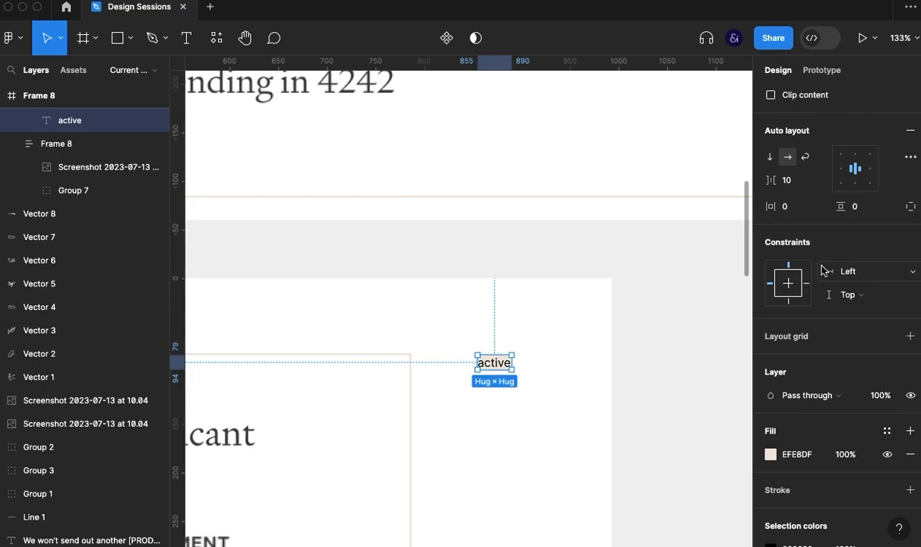
- Set the status label's auto layout padding to 10 horizontally and 5 vertically
left_click(803, 207)
type("10")
key("Return")
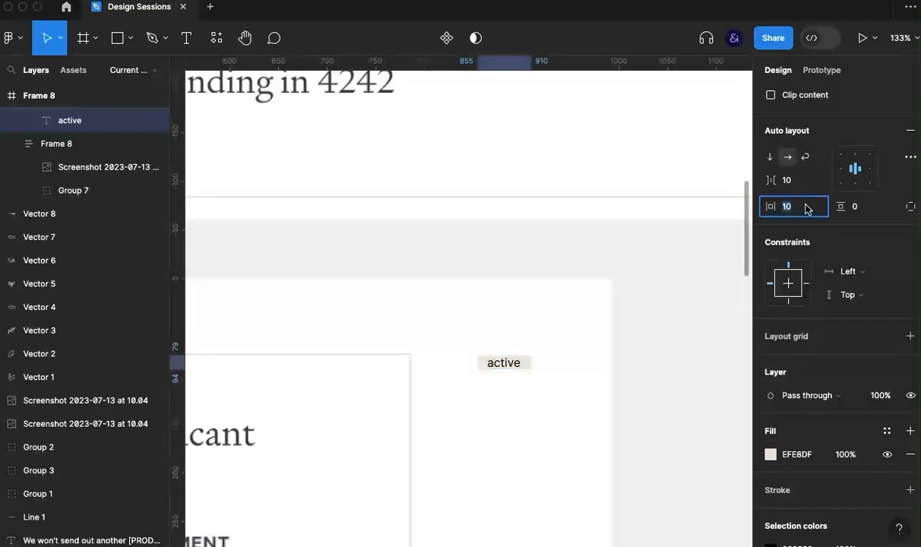
left_click(880, 207)
type("5")
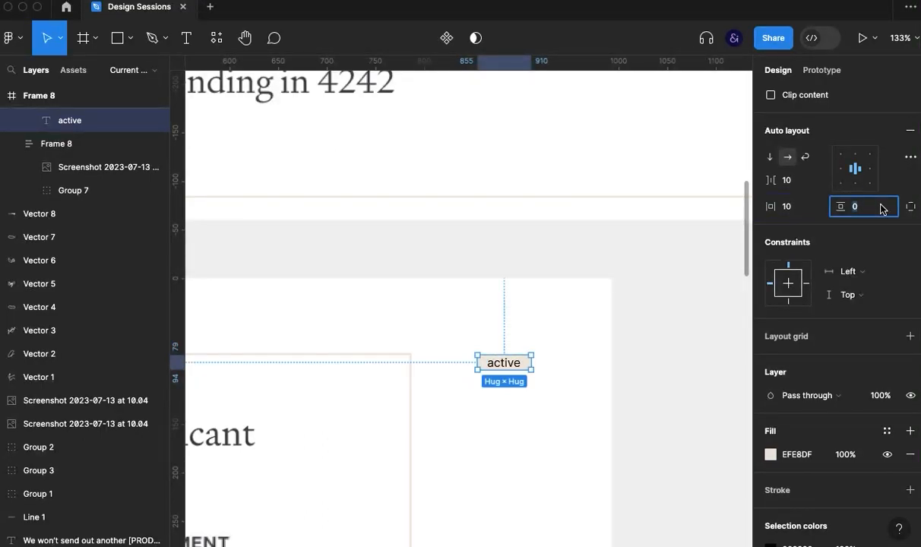
key("Return")
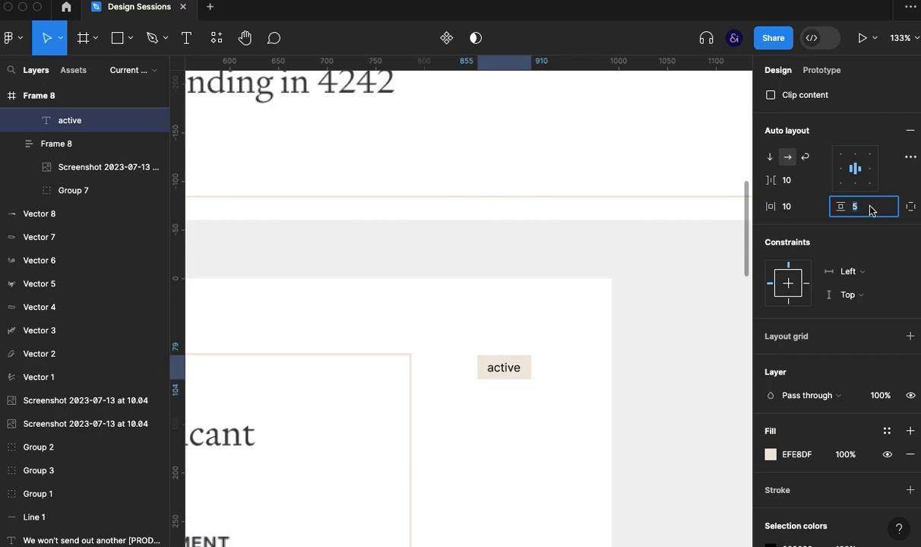
- Round the status label frame's corners with a radius of 4
left_click(858, 227)
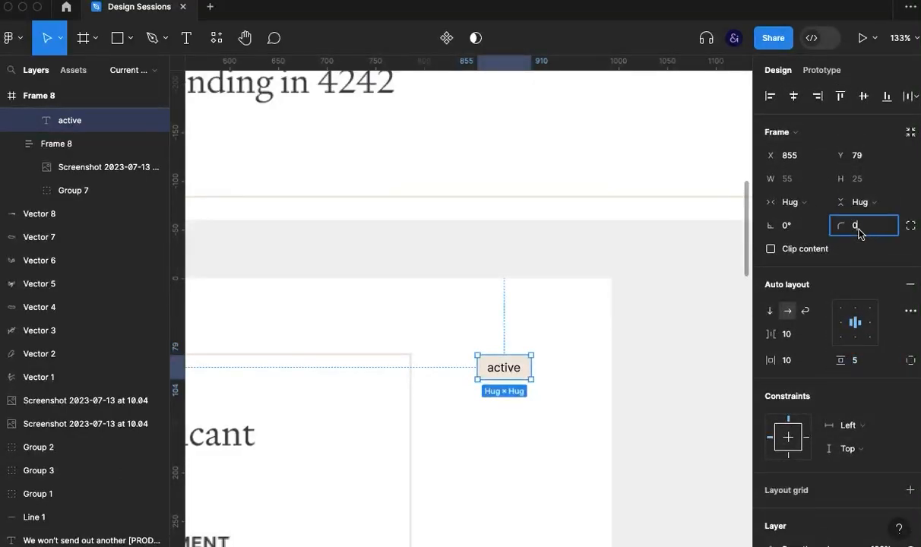
type("4")
key("Return")
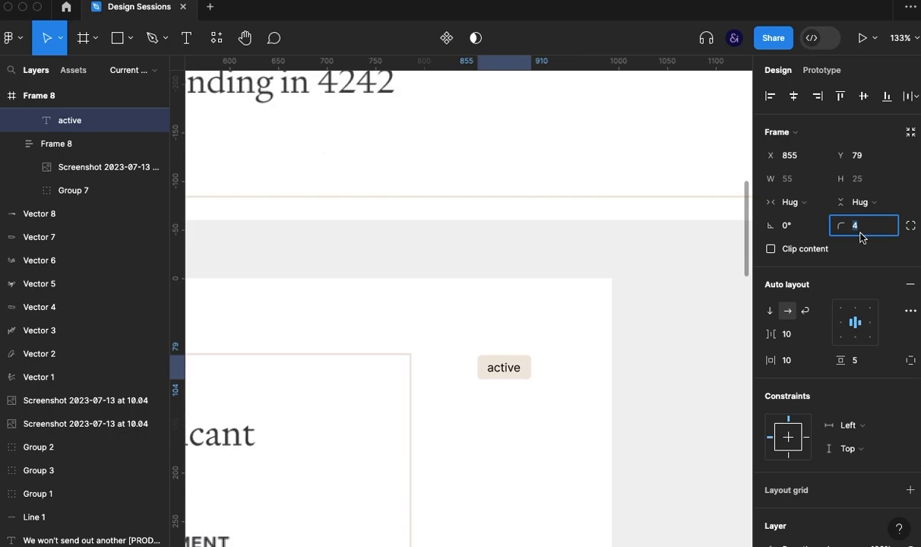
- Set the status label's text size to 13 and its letter case to uppercase
double_click(501, 368)
left_click(860, 344)
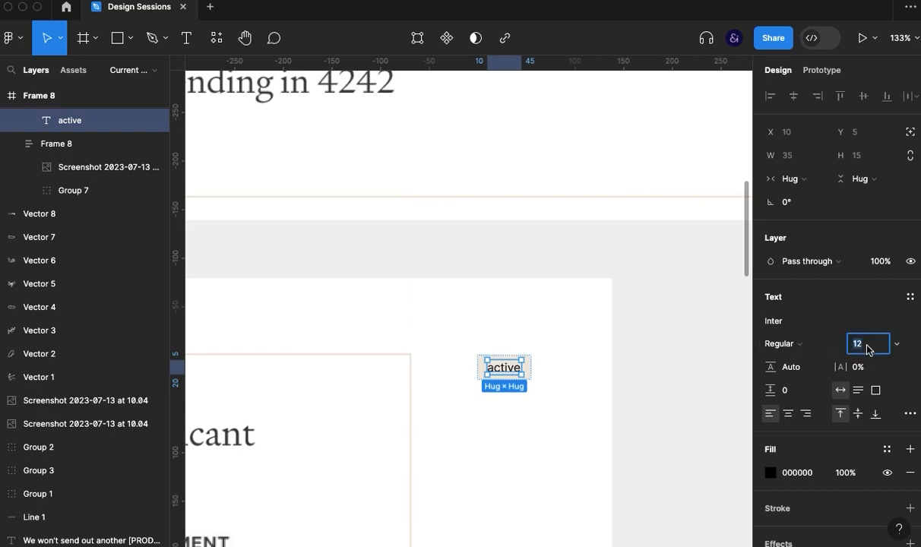
type("13")
key("Return")
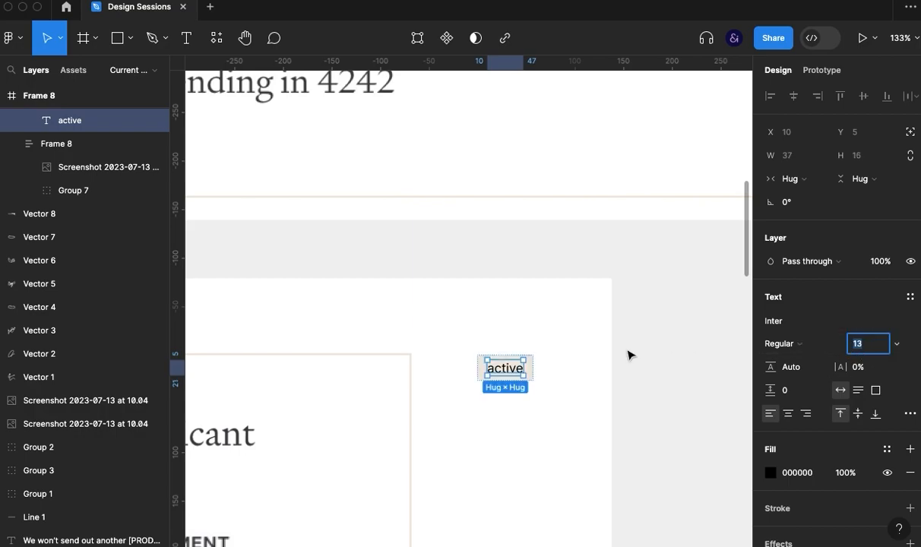
left_click(909, 414)
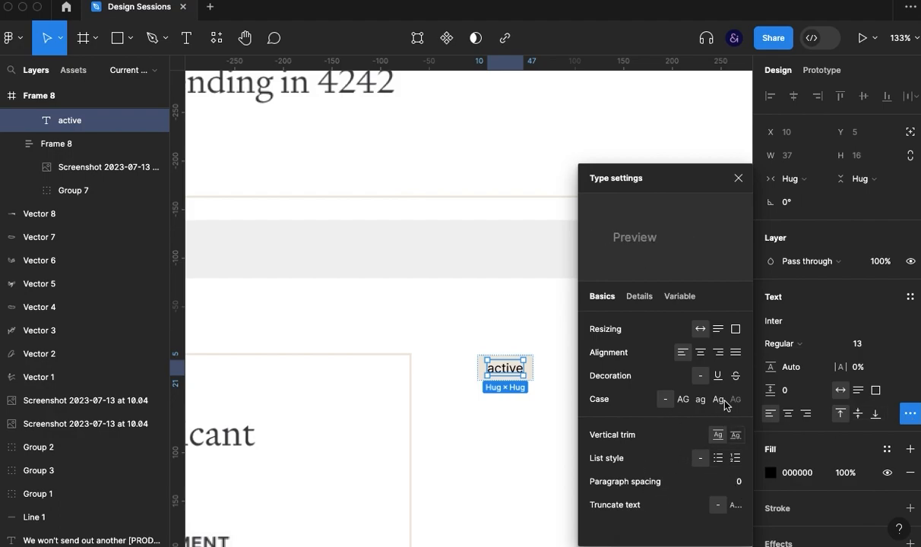
left_click(684, 400)
left_click(737, 178)
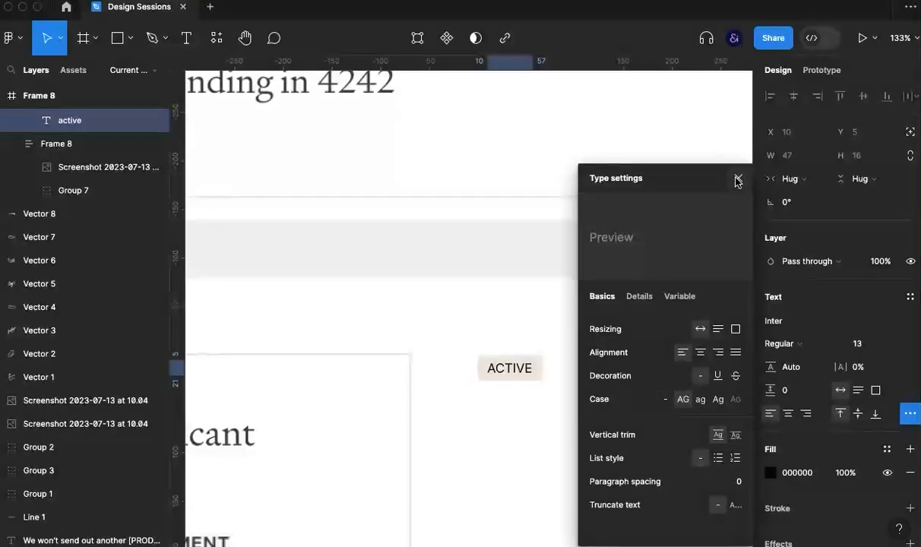
left_click(572, 422)
- Change the status label's font weight to Semi Bold
left_click(525, 375)
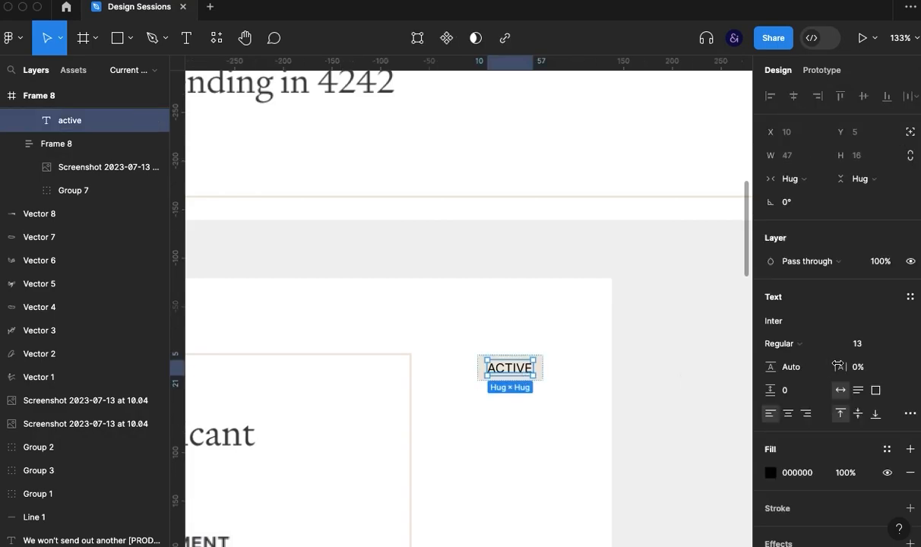
left_click(805, 344)
left_click(807, 379)
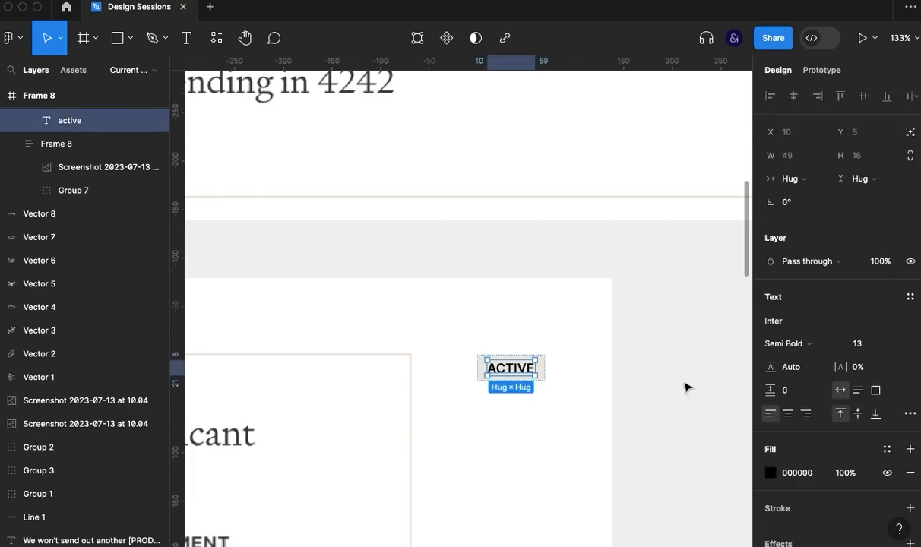
left_click(577, 400)
- Move the status tag onto the card's upper border near its right corner, at X 686 and Y 66
scroll(466, 447, "down", 6)
left_click_drag(467, 450, 629, 293)
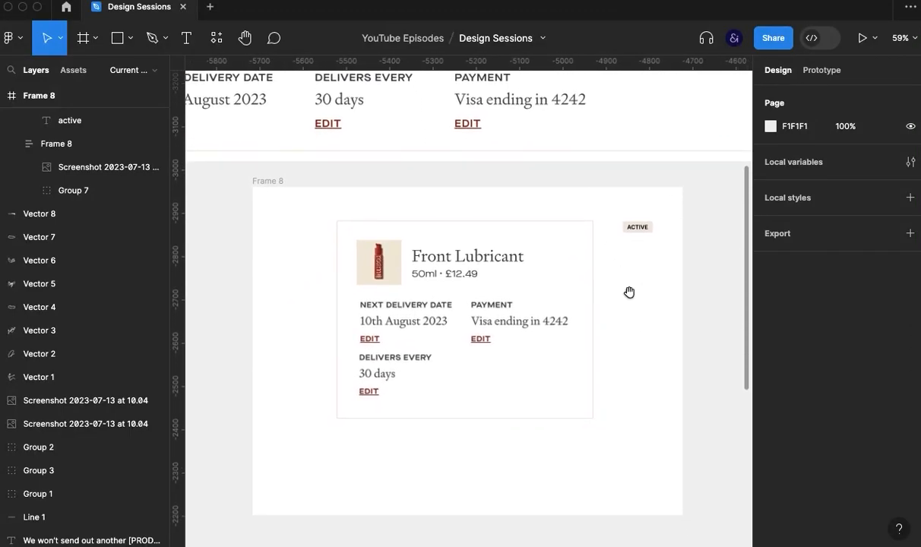
left_click_drag(637, 226, 560, 220)
key("shift+a")
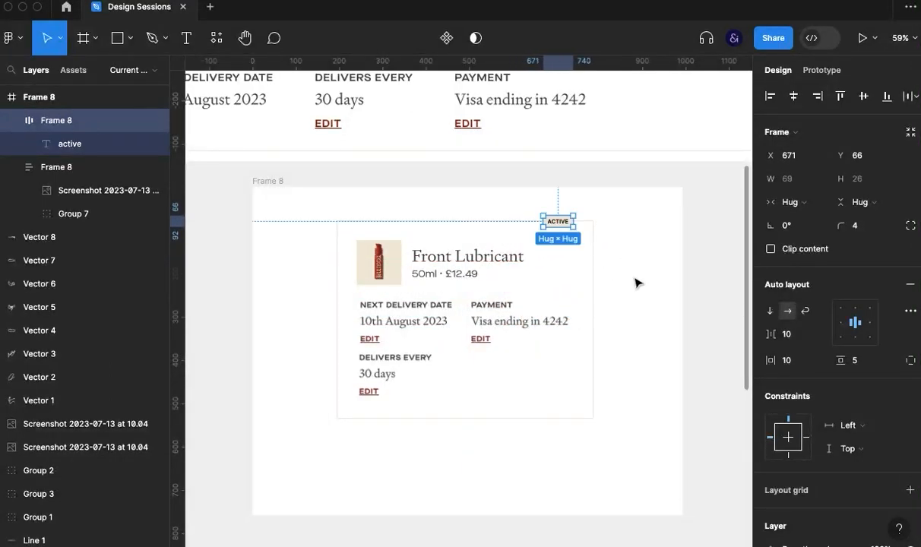
key("Right")
key("Right")
key("Right")
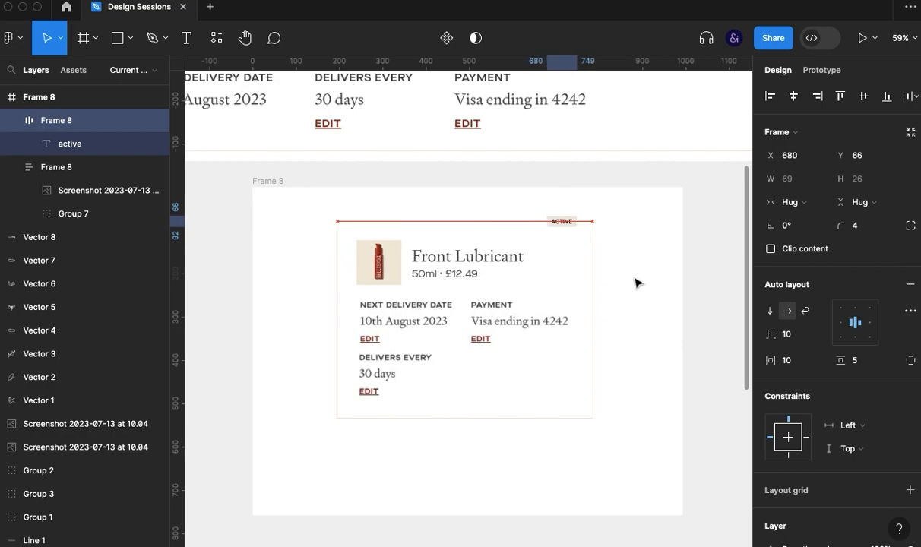
left_click(635, 282)
left_click(562, 221)
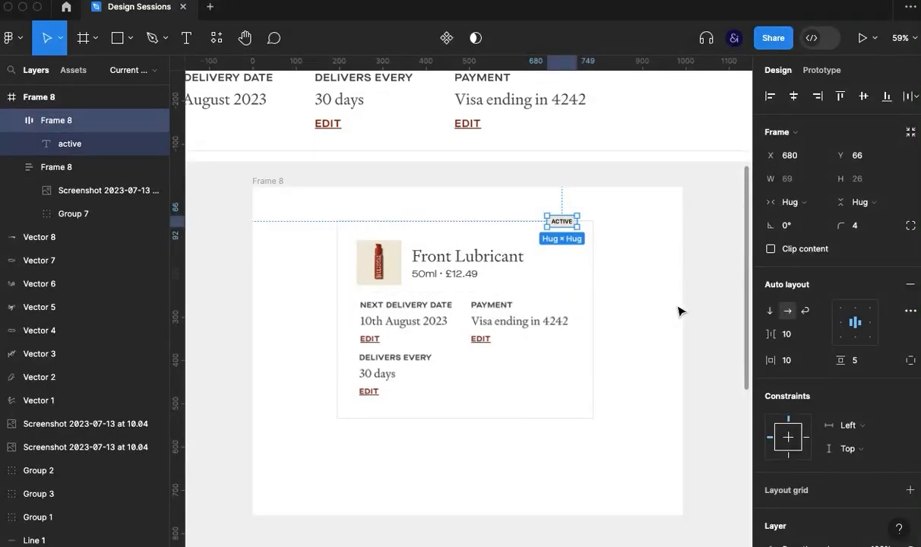
key("Right")
key("Right")
key("Right")
key("Right")
key("Right")
key("Right")
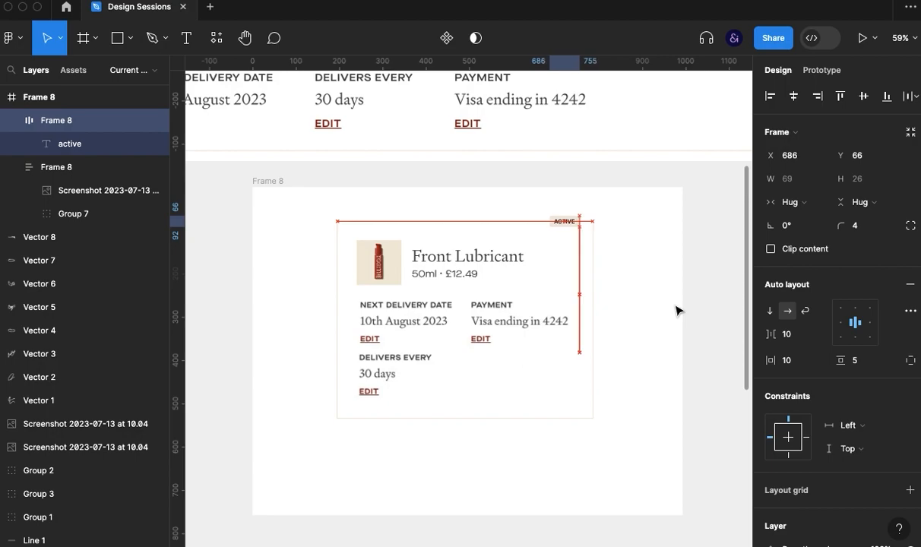
left_click(614, 339)
- Group the subscription card with its status tag
left_click_drag(613, 341, 642, 371)
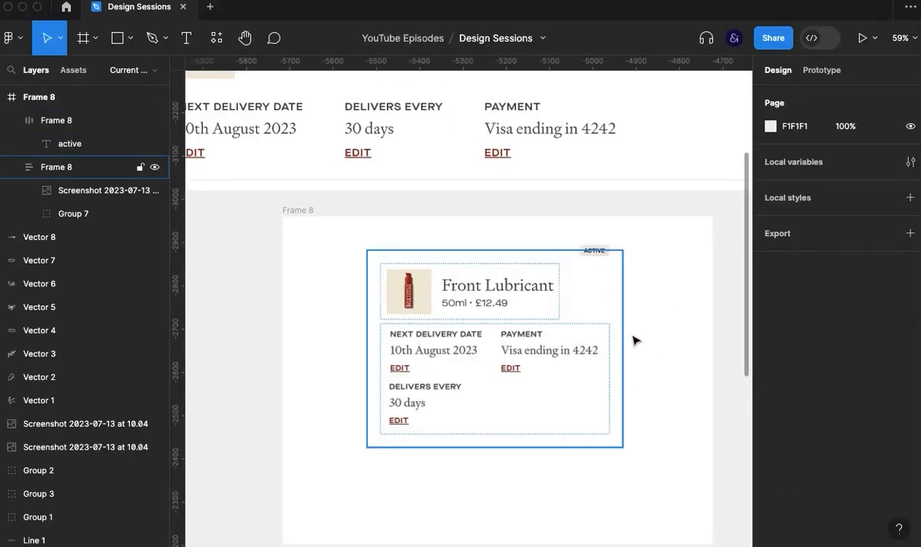
left_click(512, 350)
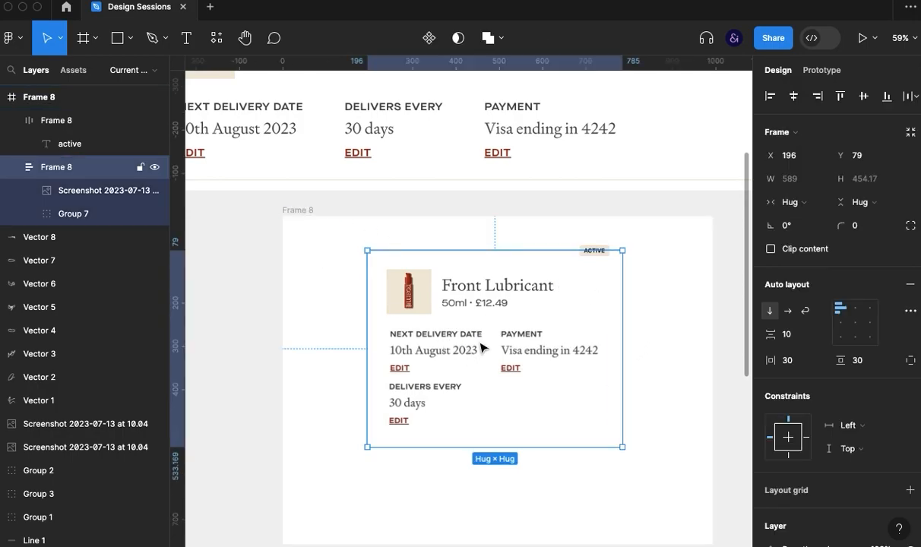
left_click(597, 260, "shift")
key("super+g")
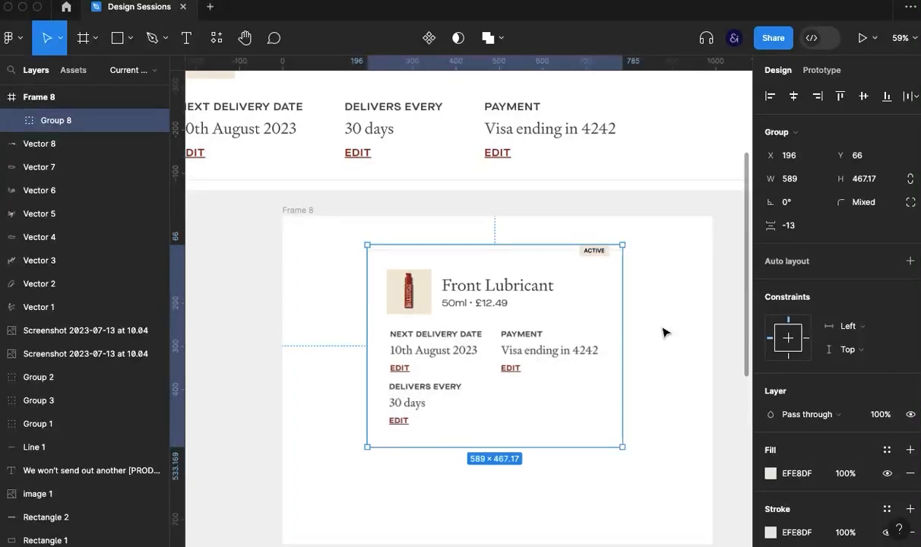
key("Escape")
- Add auto layout to the outer Frame 8 and set its horizontal and vertical padding to 30
left_click(309, 213)
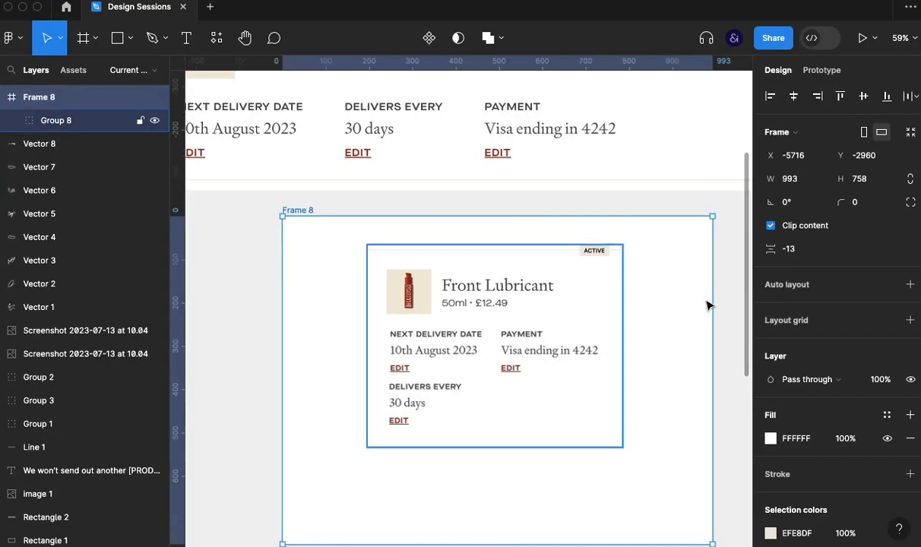
left_click(799, 286)
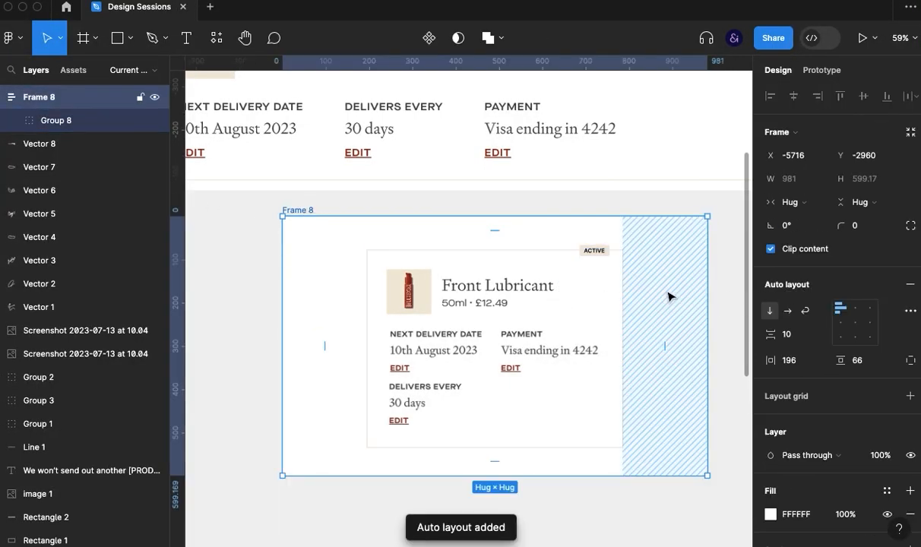
left_click(806, 363)
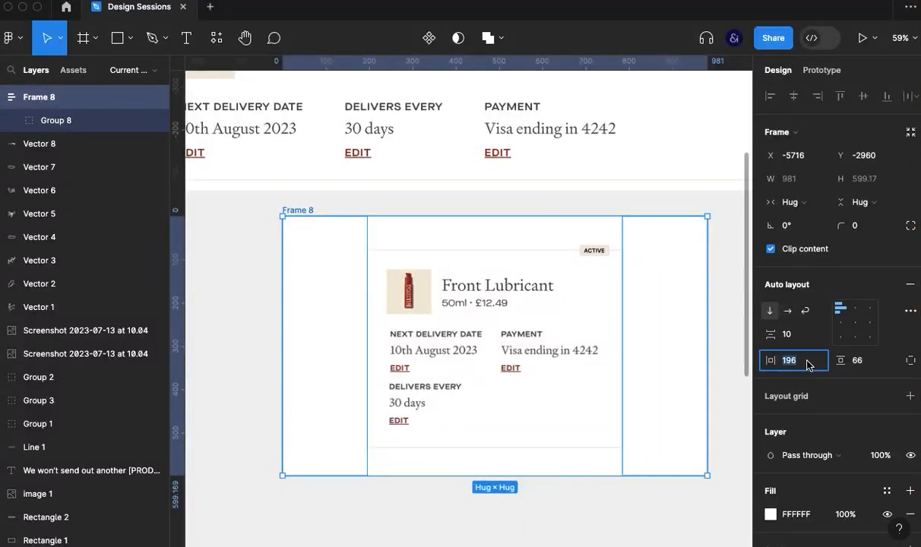
type("30")
key("Return")
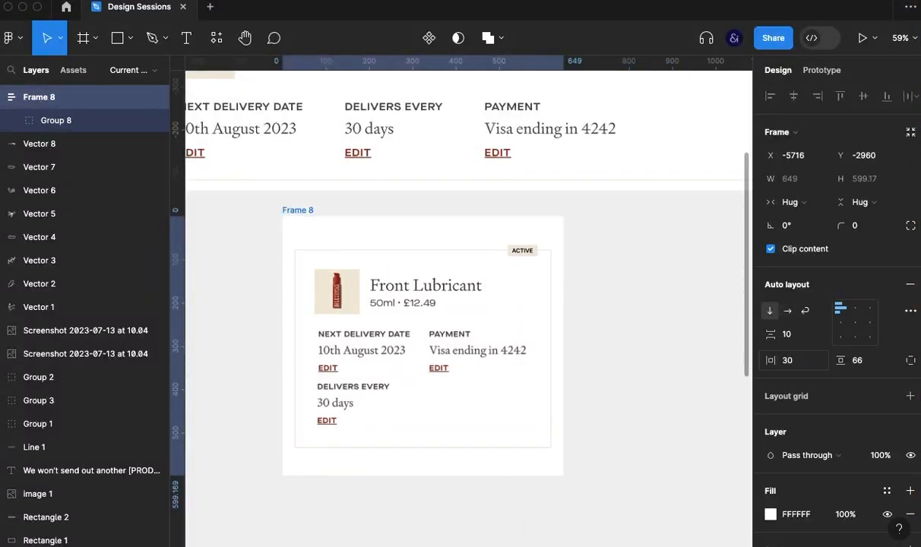
left_click(862, 368)
type("30")
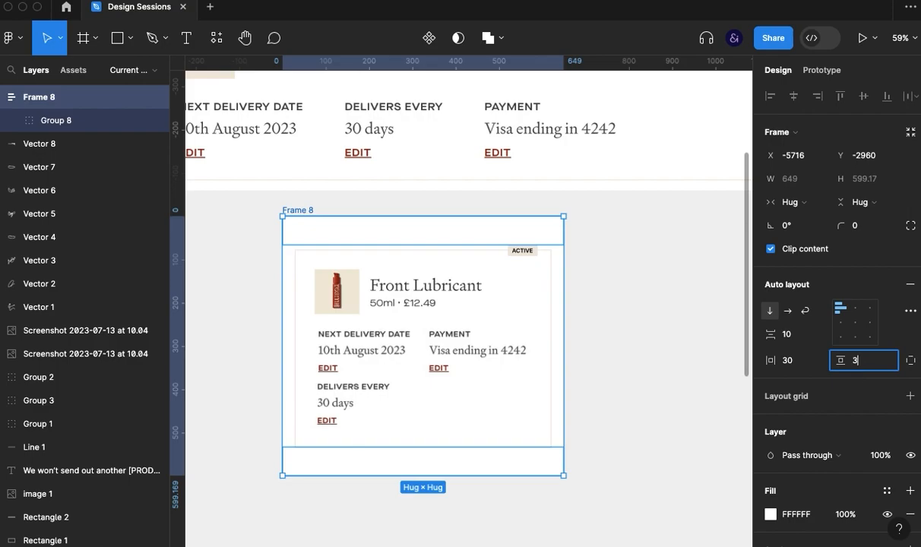
key("Return")
left_click(713, 434)
- Duplicate the grouped subscription card within Frame 8 so that two cards stack vertically
double_click(486, 370)
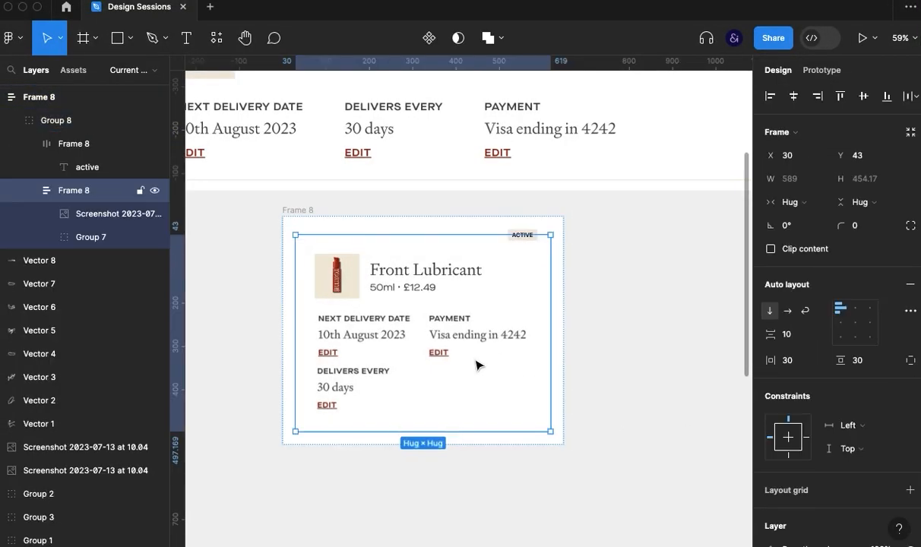
left_click(674, 339)
left_click(391, 297)
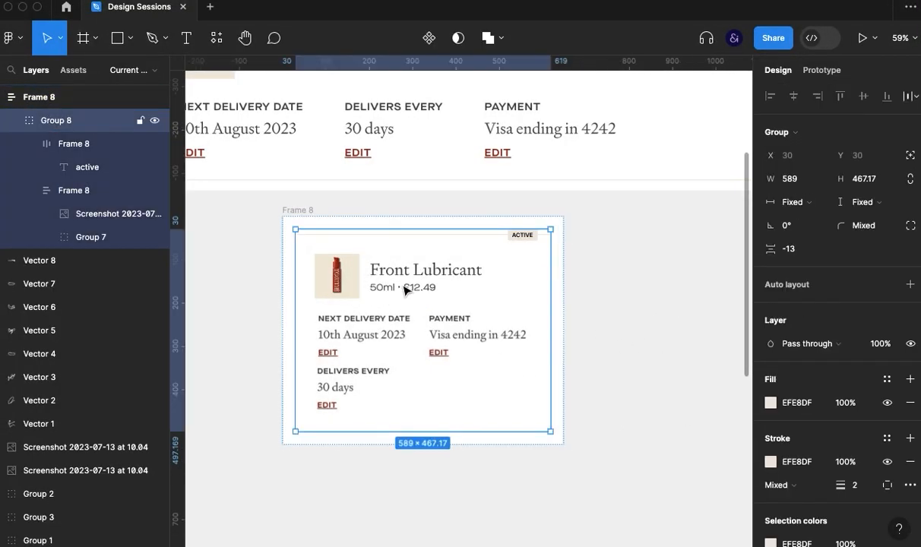
left_click(571, 255)
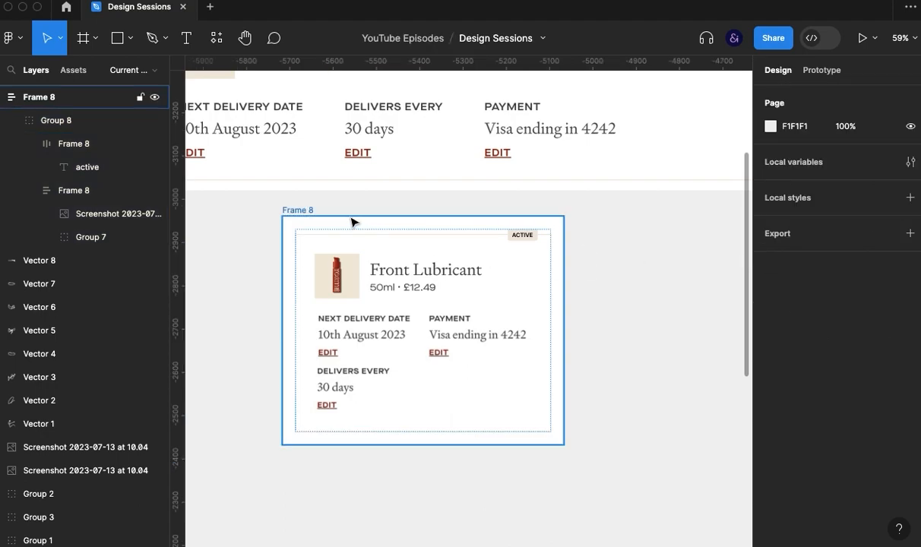
left_click(289, 210)
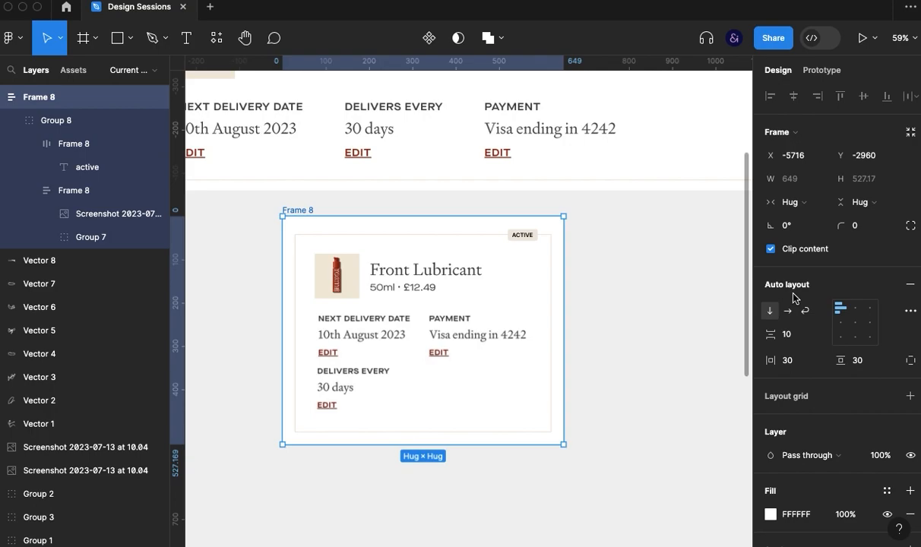
left_click(545, 289)
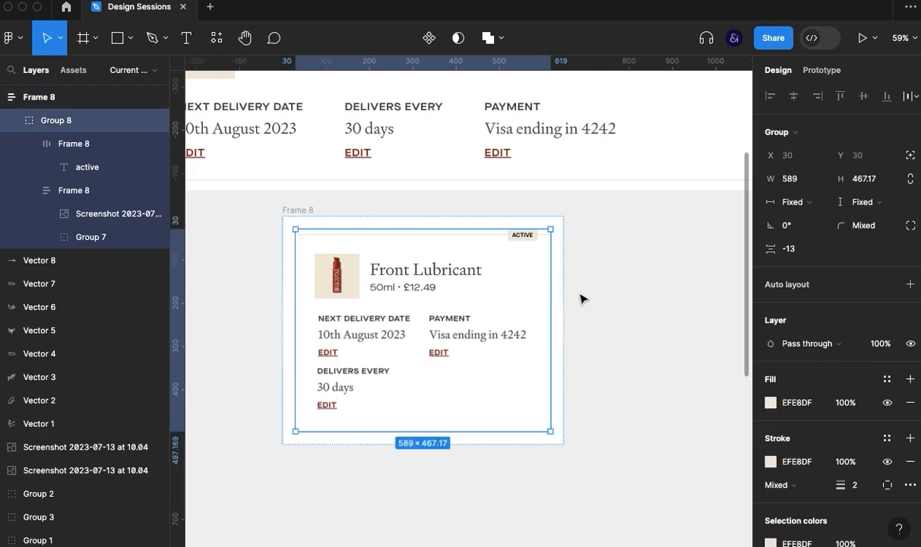
key("ctrl+d")
left_click(631, 324)
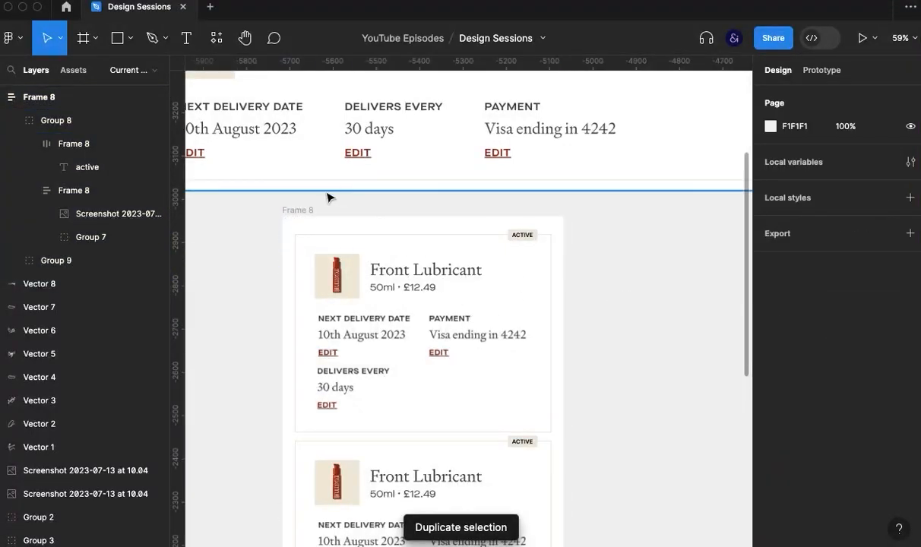
- Increase Frame 8's auto layout spacing between the two stacked cards
left_click(295, 211)
left_click(805, 342)
key("shift+Up")
key("shift+Up")
key("shift+Up")
left_click(624, 409)
- Change the second card's status tag text to "paused"
left_click_drag(596, 391, 655, 270)
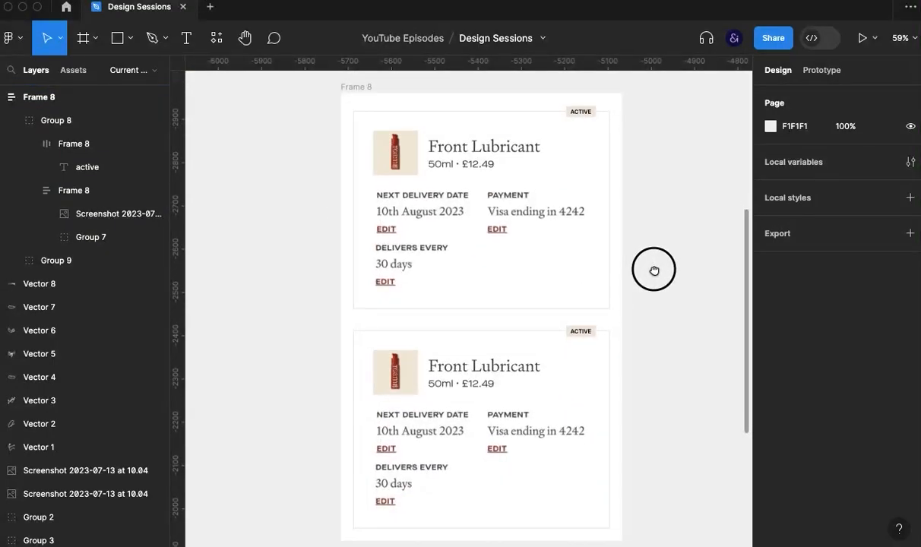
double_click(579, 328)
type("p")
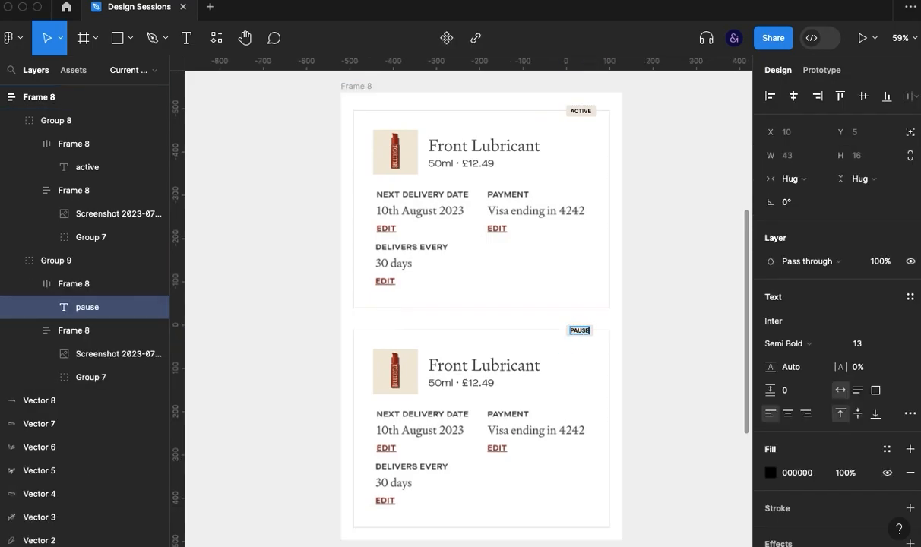
left_click(642, 341)
left_click(646, 341)
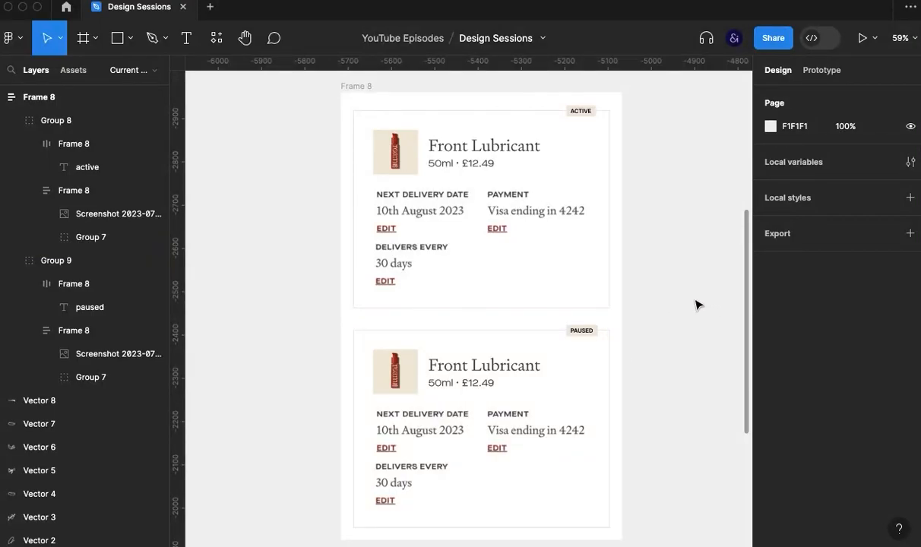
- Crop the edit link out of the first card's "Delivers every" image
left_click(398, 261, "super")
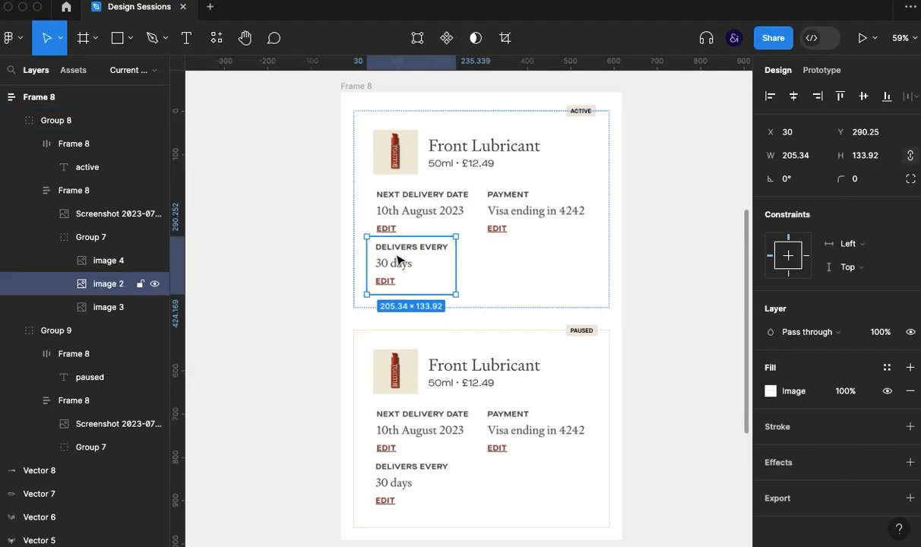
left_click(505, 40)
left_click_drag(417, 291, 411, 276)
left_click(294, 344)
- Crop the "Delivers every" image in the paused card to remove its edit link
left_click(420, 470, "super")
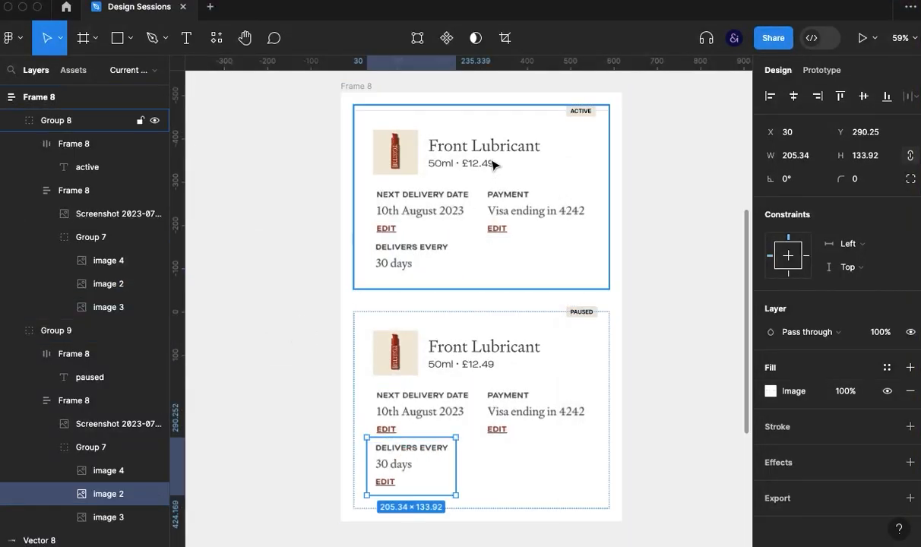
left_click(506, 38)
left_click_drag(411, 493, 411, 477)
left_click(294, 370)
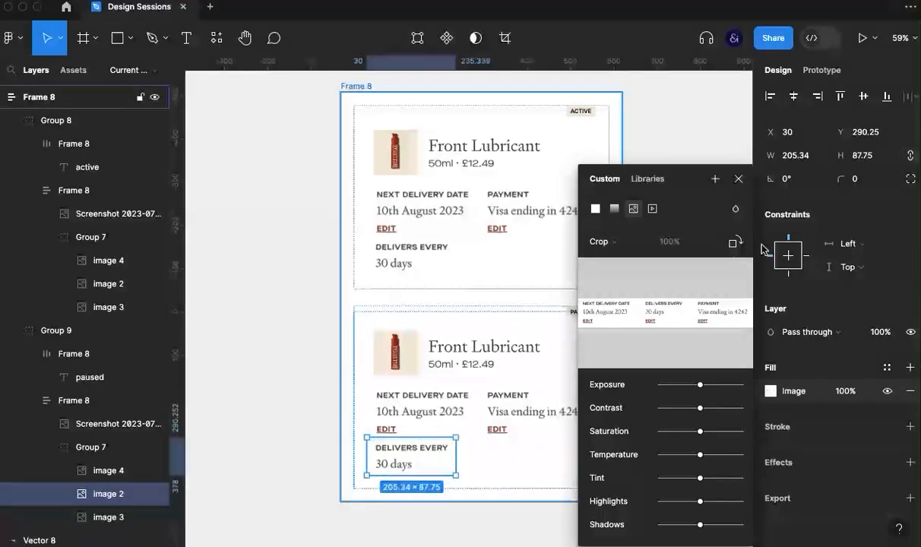
left_click(738, 179)
left_click(663, 342)
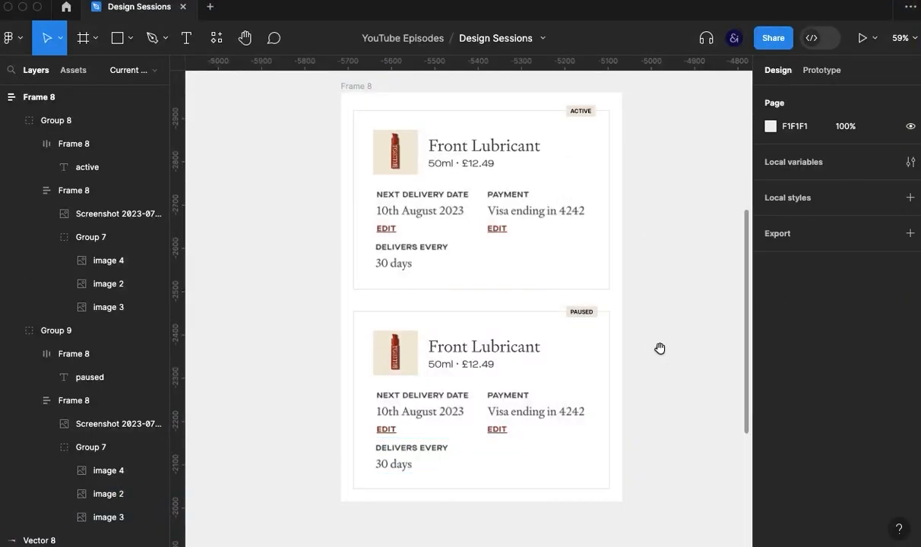
left_click_drag(659, 348, 652, 372)
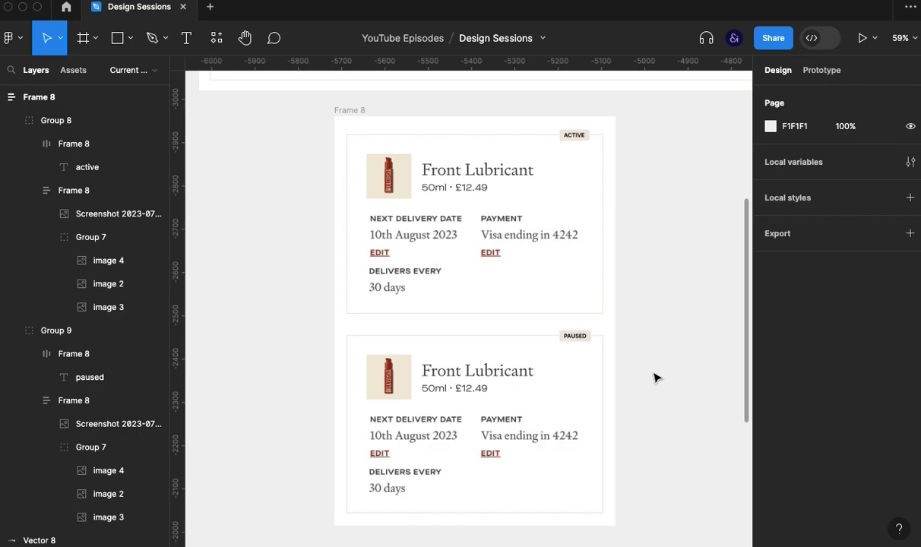
- Add a text label reading "pause for 30 days" on the empty canvas beside Frame 8's active card
scroll(653, 376, "down", 5)
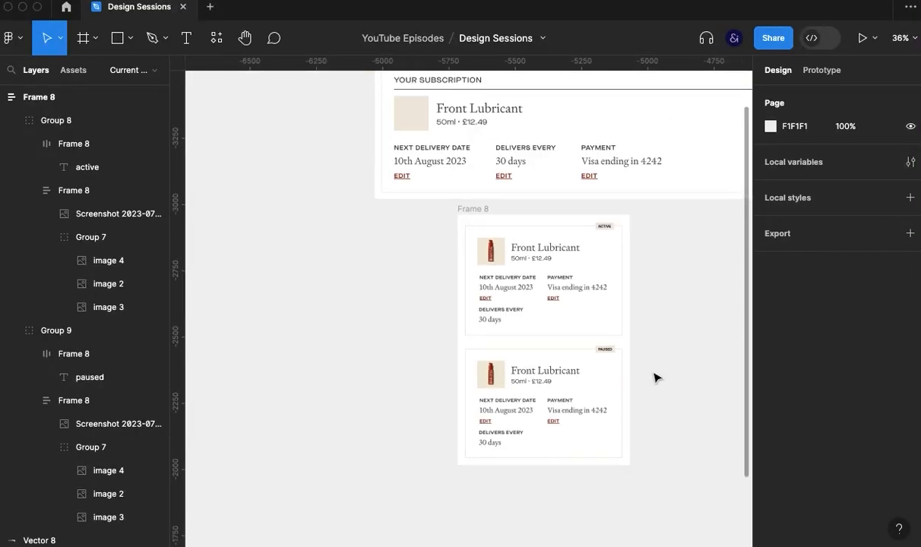
left_click_drag(629, 331, 548, 468)
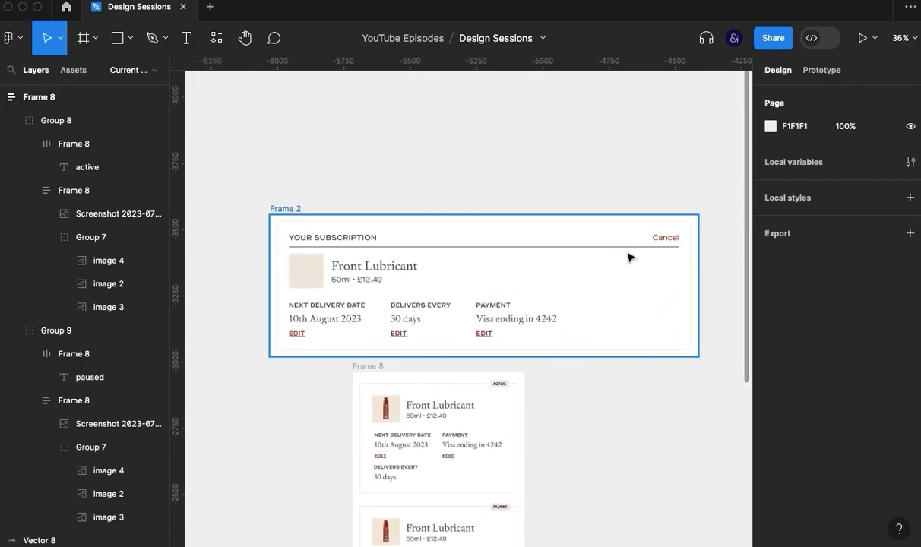
scroll(632, 450, "down", 3)
scroll(635, 454, "down", 1)
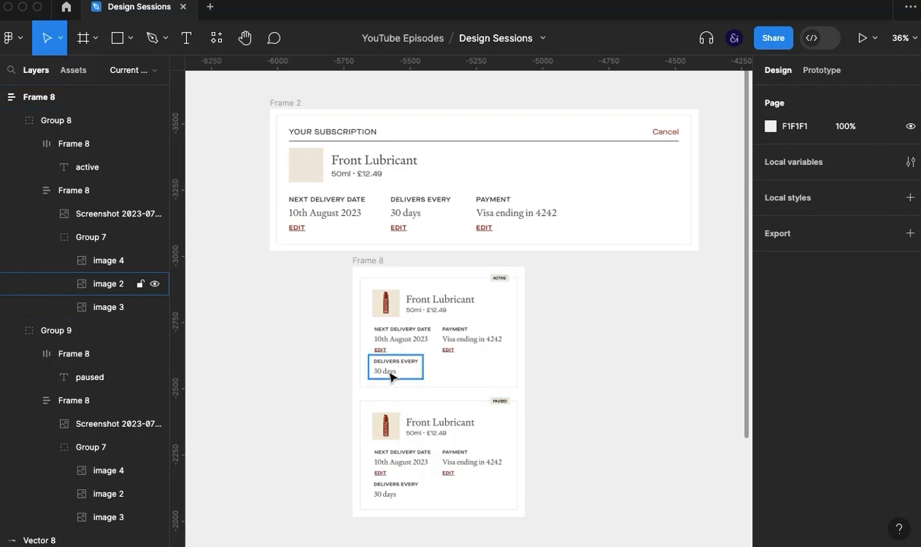
scroll(390, 374, "up", 5)
scroll(390, 376, "up", 2)
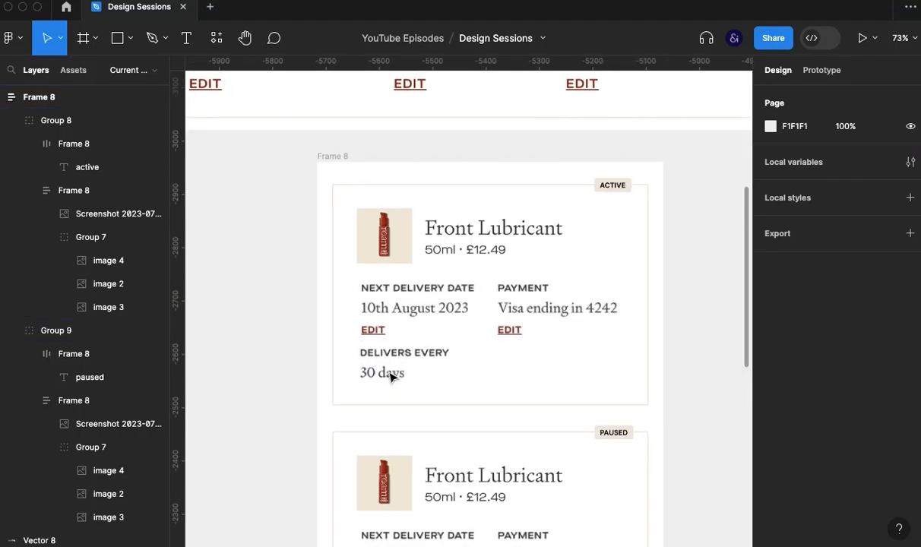
left_click_drag(279, 383, 353, 382)
key("t")
left_click(263, 341)
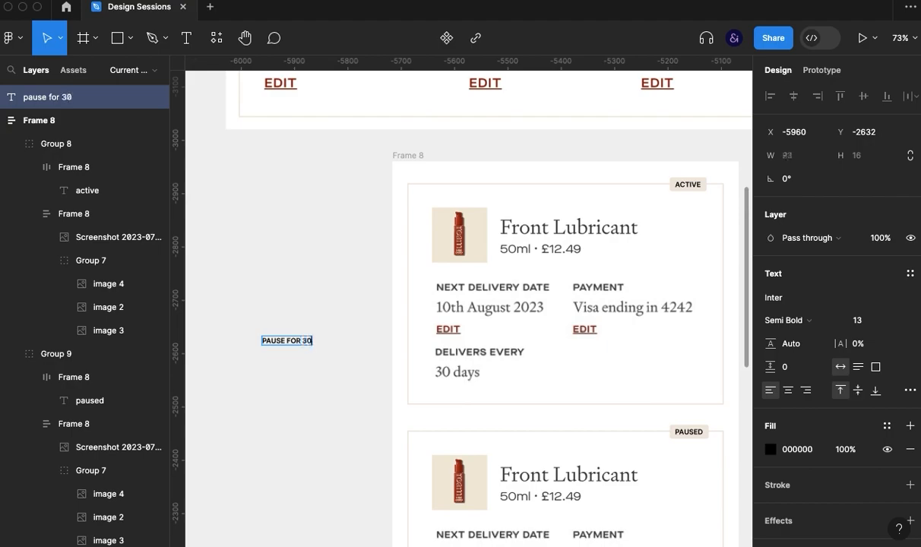
key("Escape")
- Duplicate the pause label below the original and change the copy's text to "pause for 60 days"
key("ctrl+d")
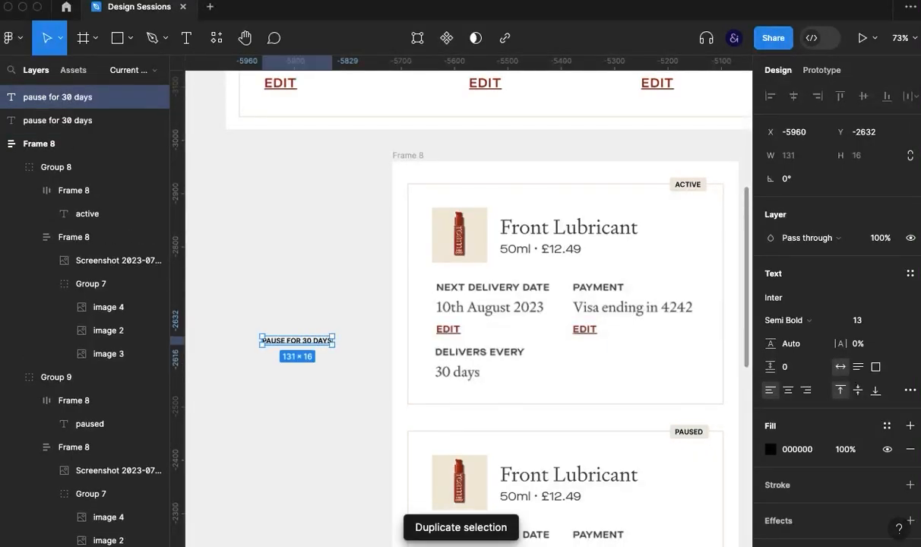
left_click_drag(301, 344, 302, 365)
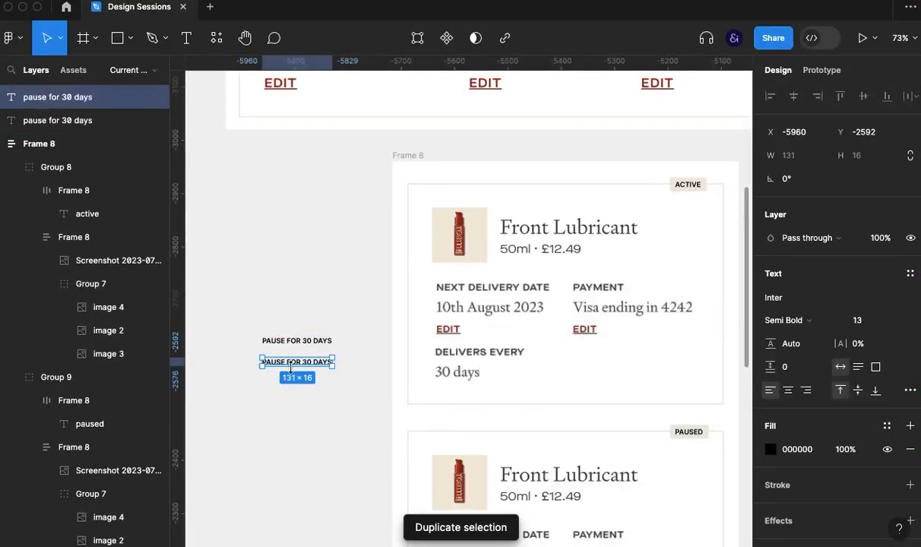
double_click(302, 362)
left_click(306, 363)
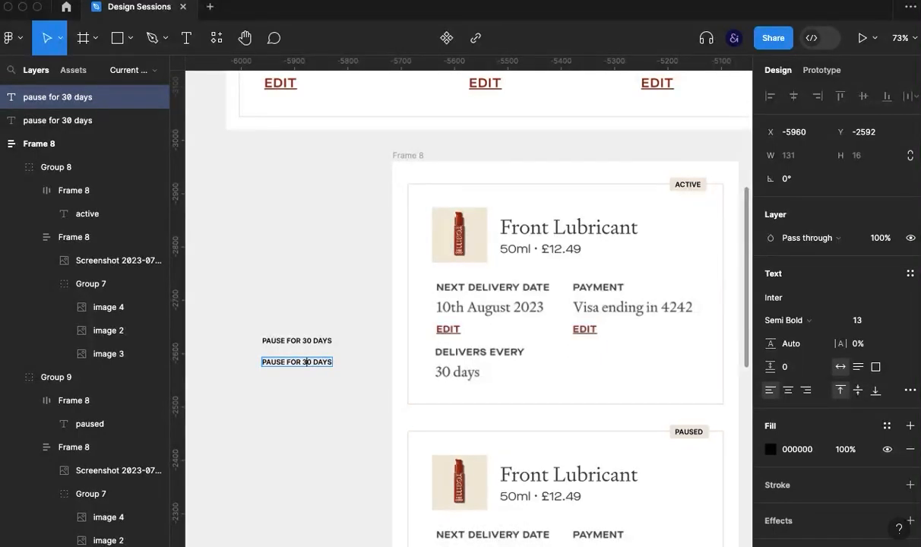
left_click(313, 460)
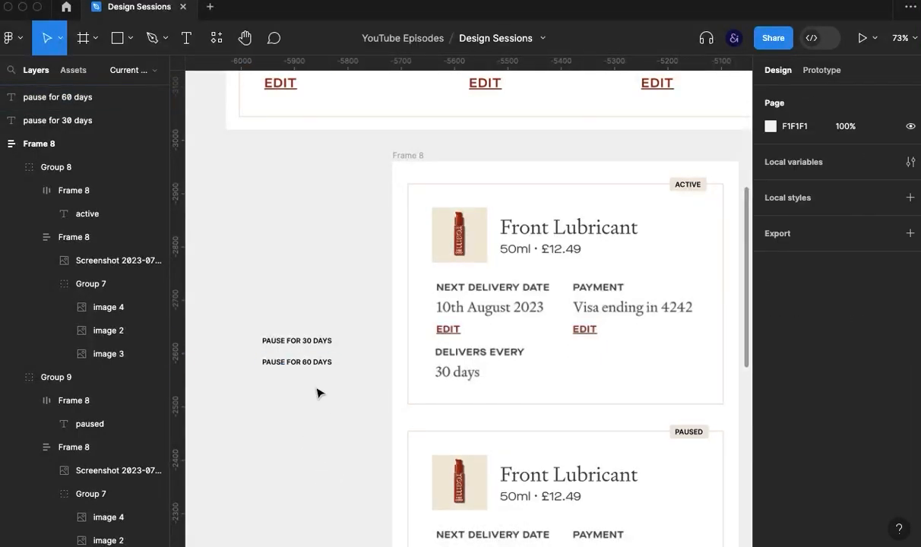
- Recolour both pause labels to the dark red 7D423C sampled from the card's edit link
left_click(303, 345)
left_click(303, 363, "shift")
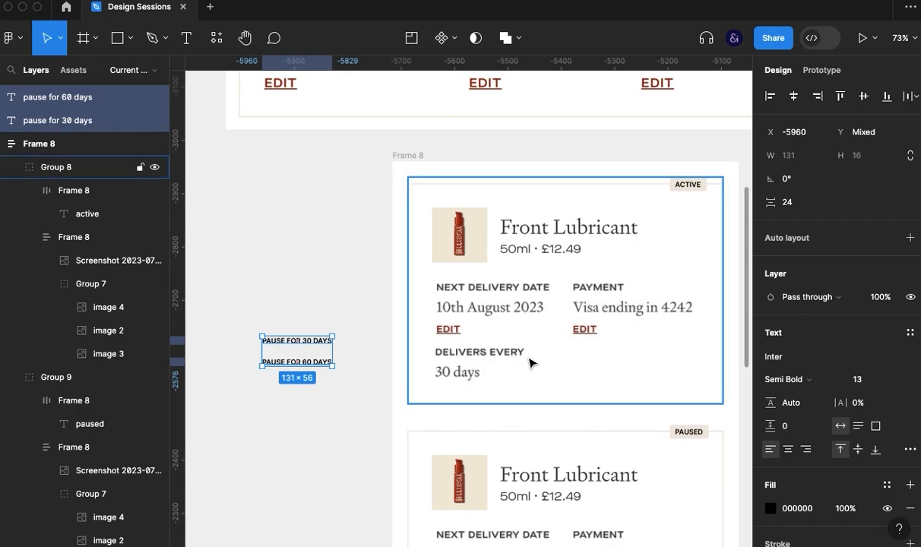
left_click(771, 509)
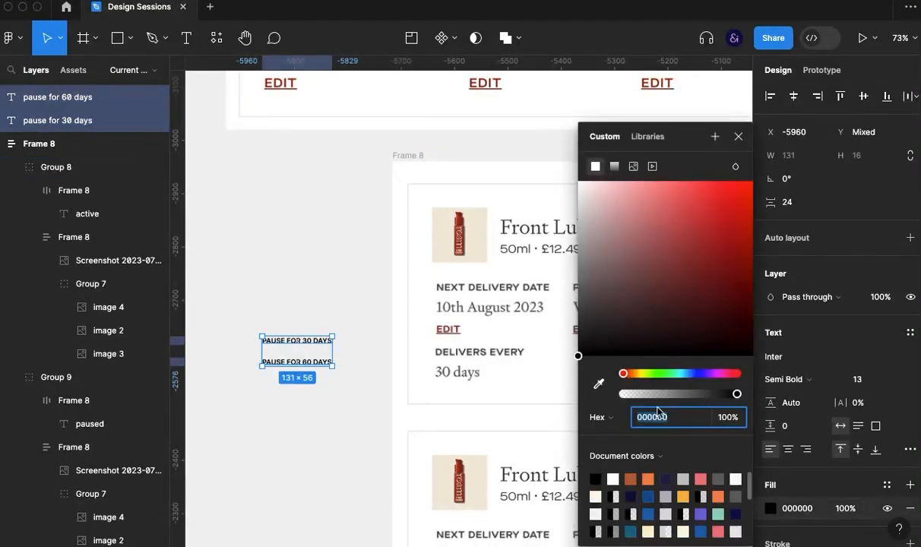
left_click(599, 386)
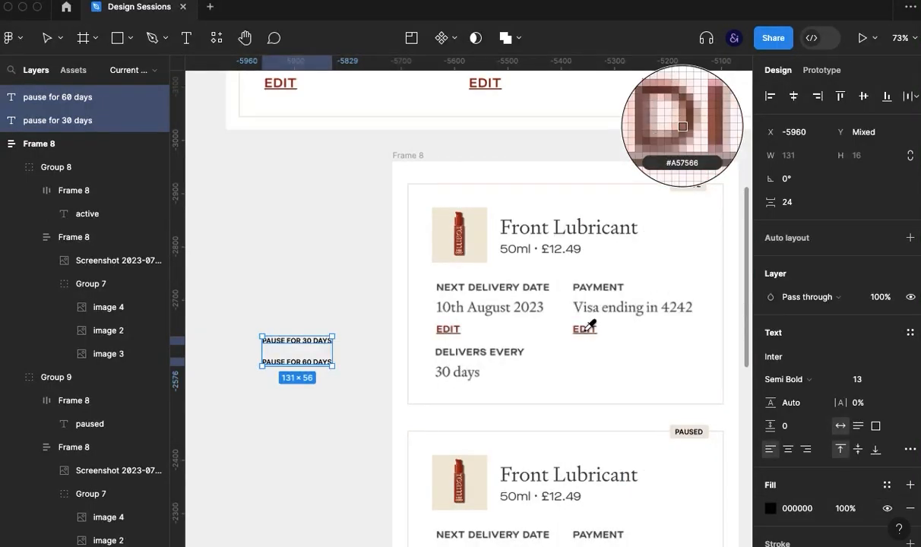
left_click(459, 325)
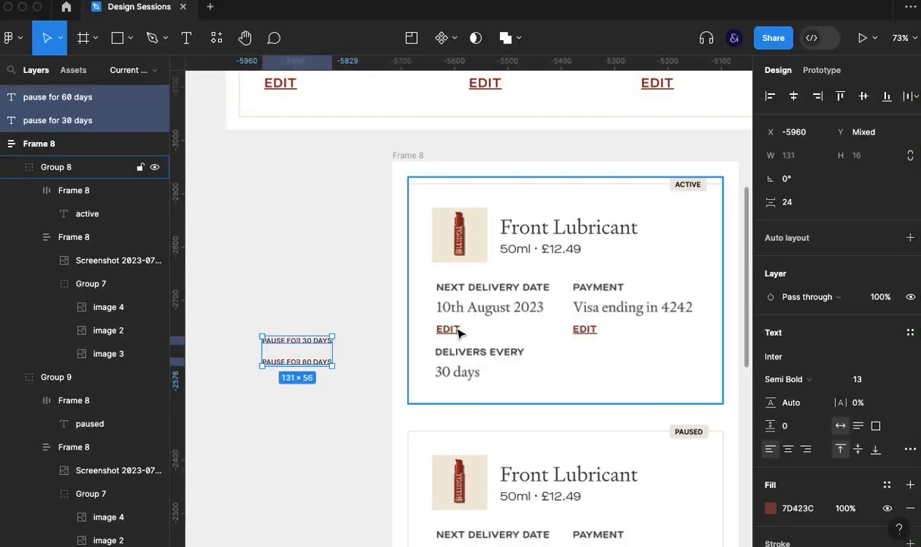
- Underline both pause labels through their type settings
left_click(909, 449)
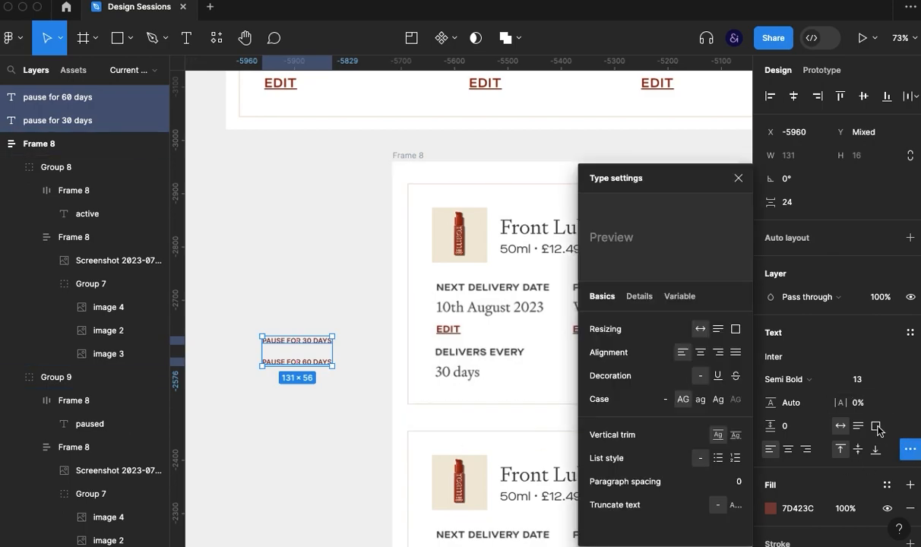
left_click(718, 376)
left_click(738, 178)
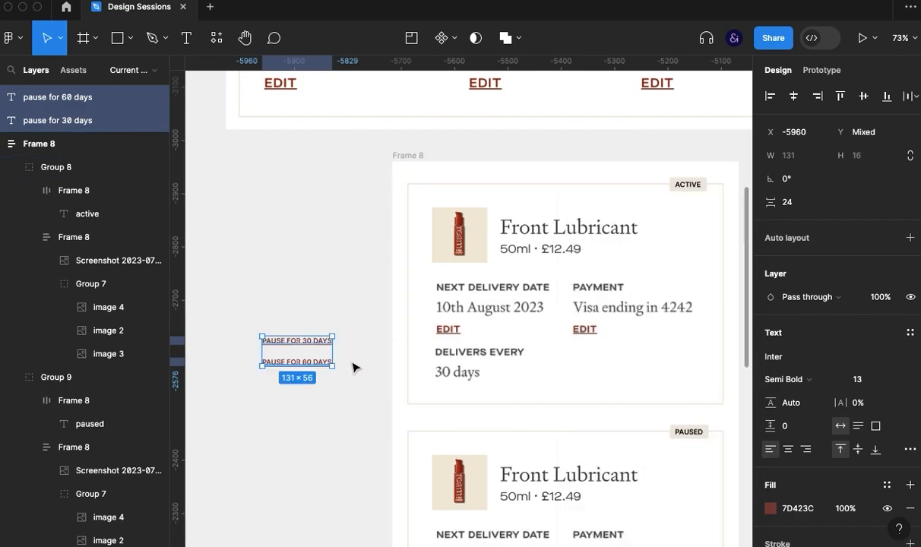
- Move the 60-day label up to leave a gap of 8 below the 30-day label
left_click(314, 382)
left_click(307, 364)
left_click_drag(307, 369, 305, 360)
left_click_drag(256, 306, 319, 386)
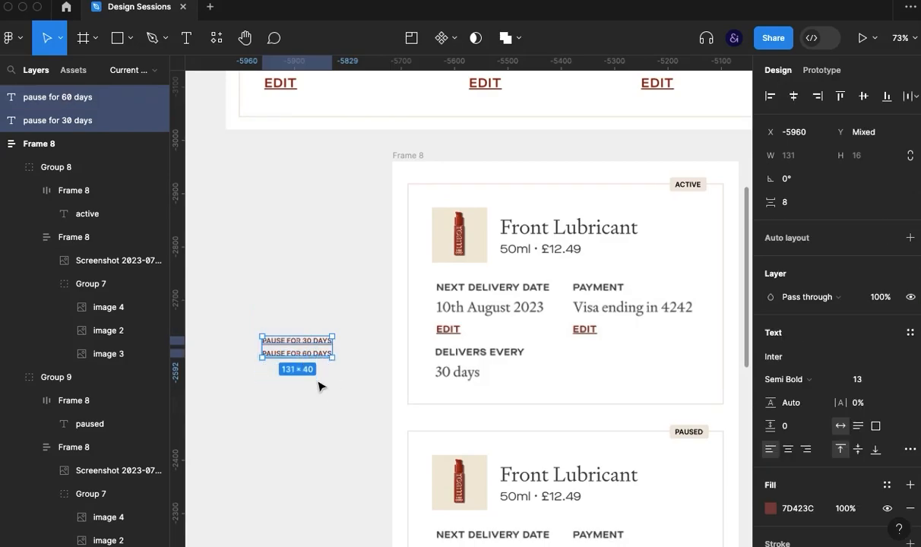
- Group the two pause labels and apply a vertical auto layout with a spacing of 10
key("super+g")
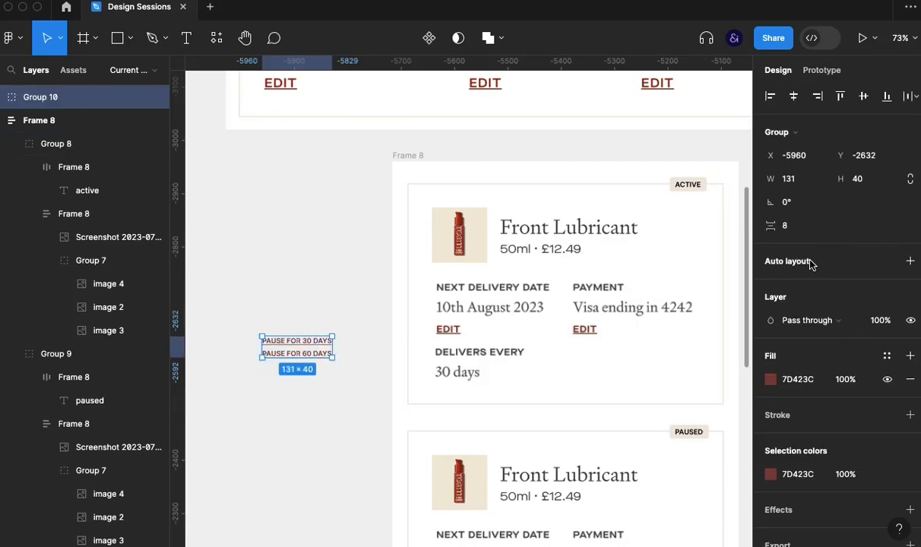
key("shift+a")
left_click(798, 335)
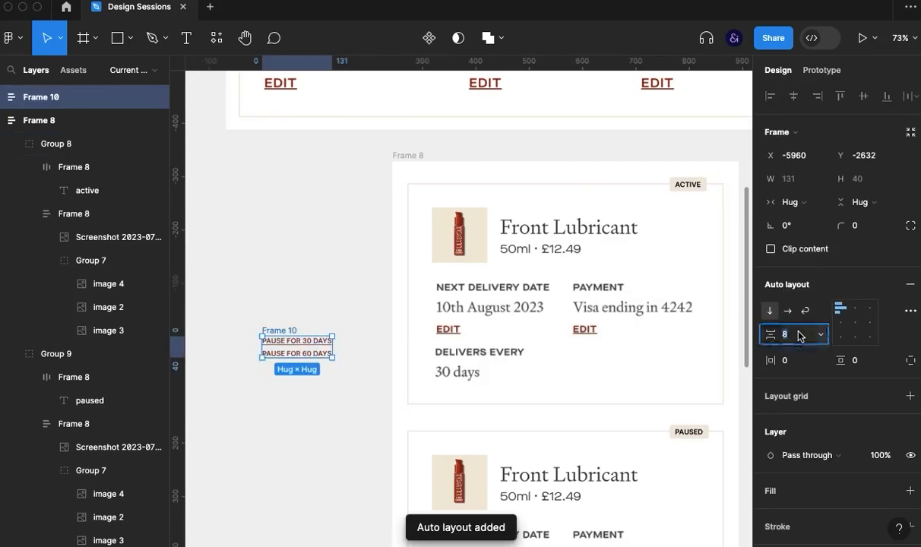
type("10")
left_click(335, 396)
- Place the pause links inside the active card above the delivery details and set their font size to 18
left_click(283, 339)
left_click_drag(283, 335, 465, 289)
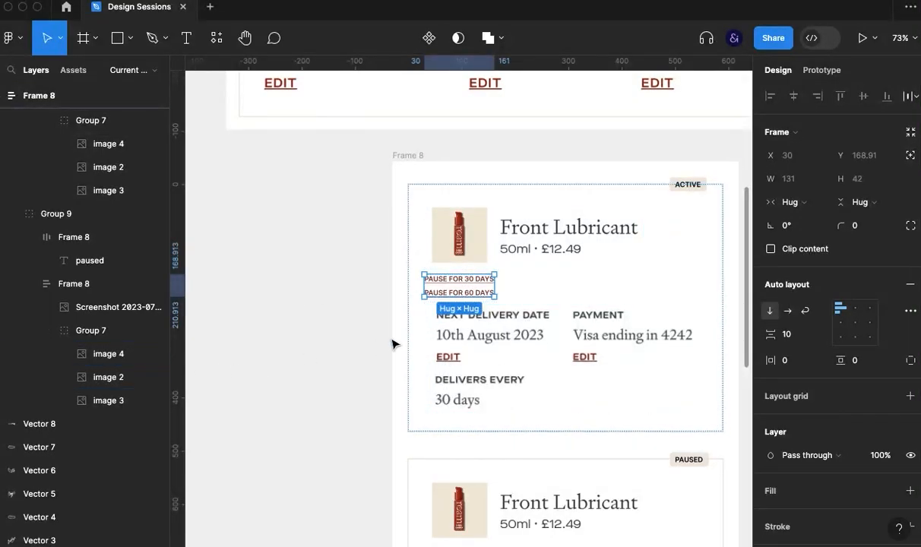
double_click(463, 286)
left_click(449, 292, "shift")
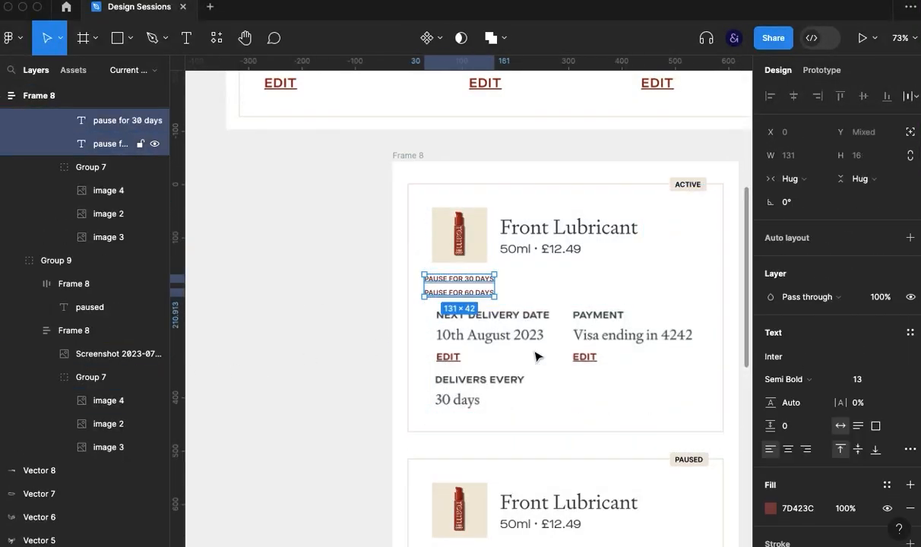
left_click(863, 380)
type("18")
key("Return")
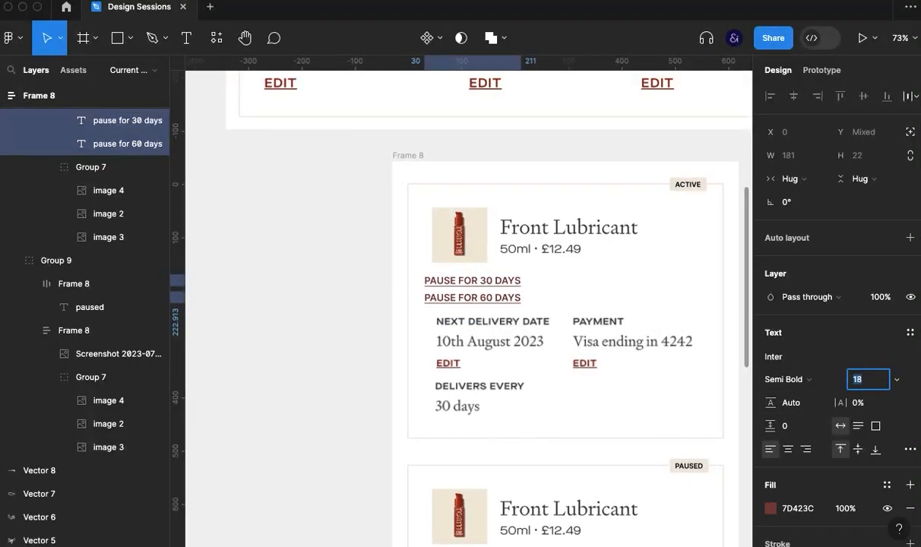
left_click(301, 407)
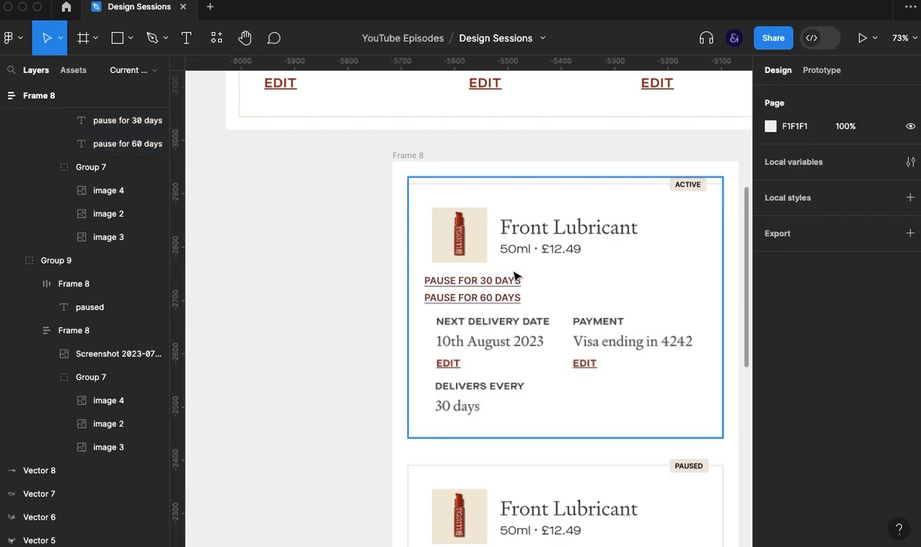
- Increase the auto layout spacing between the two pause links to 13
left_click(484, 300)
left_click(483, 300)
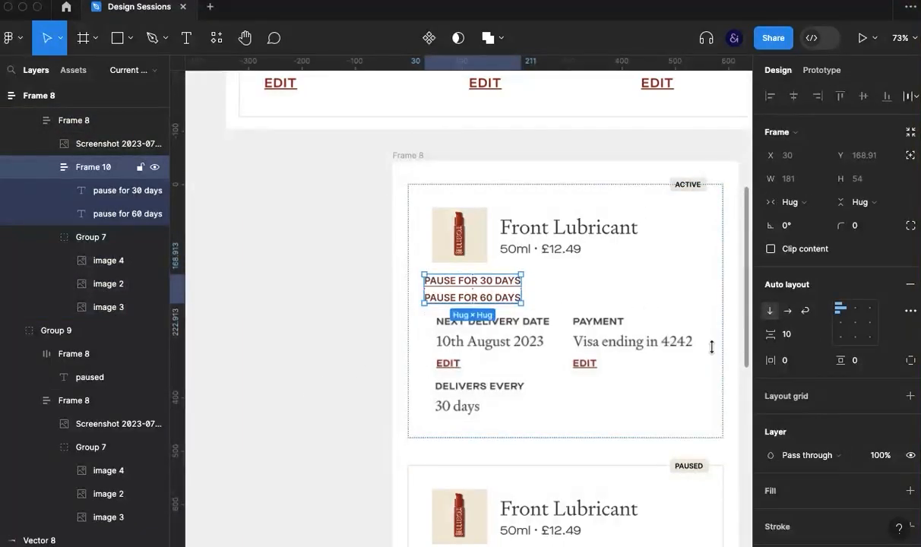
left_click(790, 334)
key("Up")
key("Up")
key("Up")
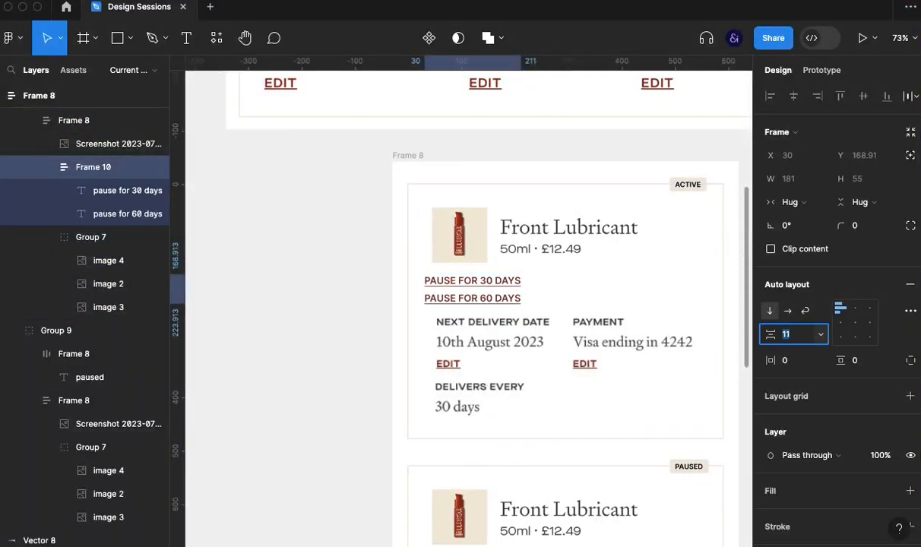
left_click(343, 327)
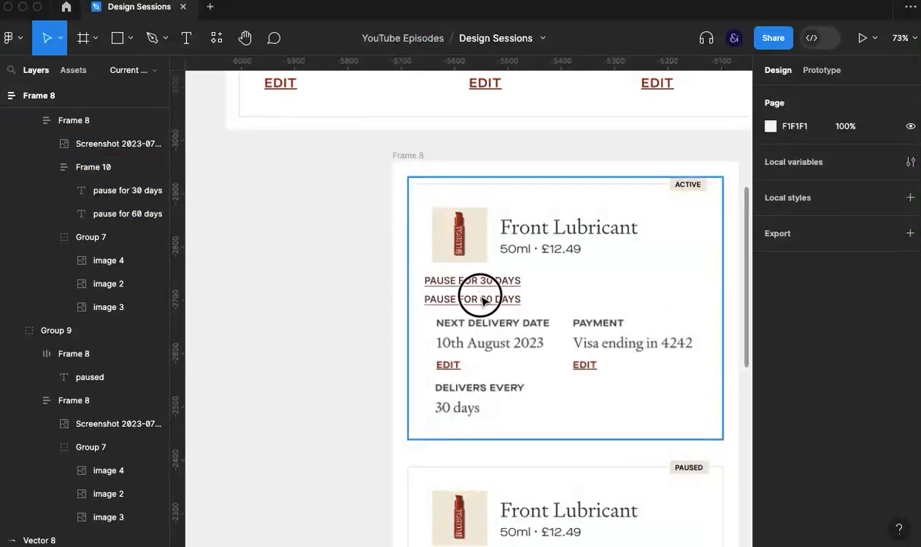
- Cut the pause links frame from the active card's layout and paste it into Group 7 with the delivery and payment images
left_click(483, 301)
left_click(485, 300)
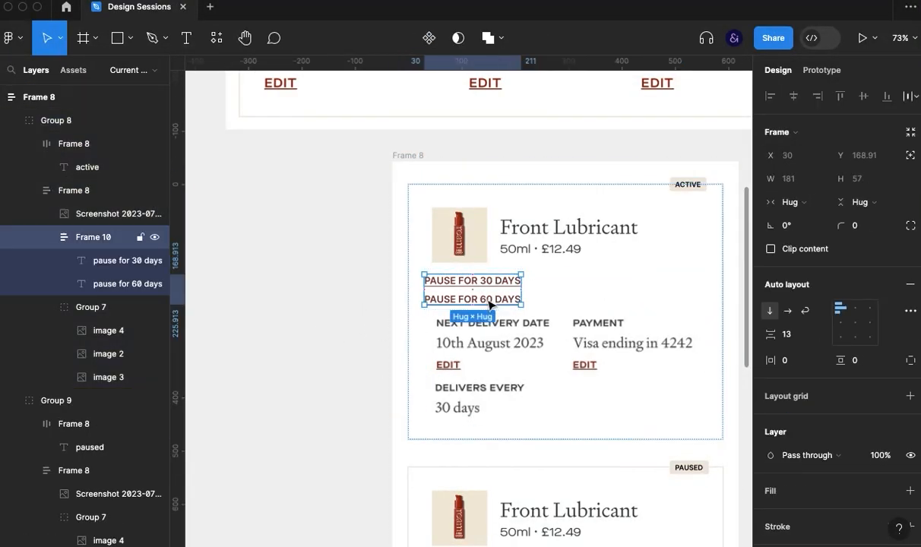
left_click(501, 360, "super")
left_click(497, 293)
key("Delete")
left_click(524, 327)
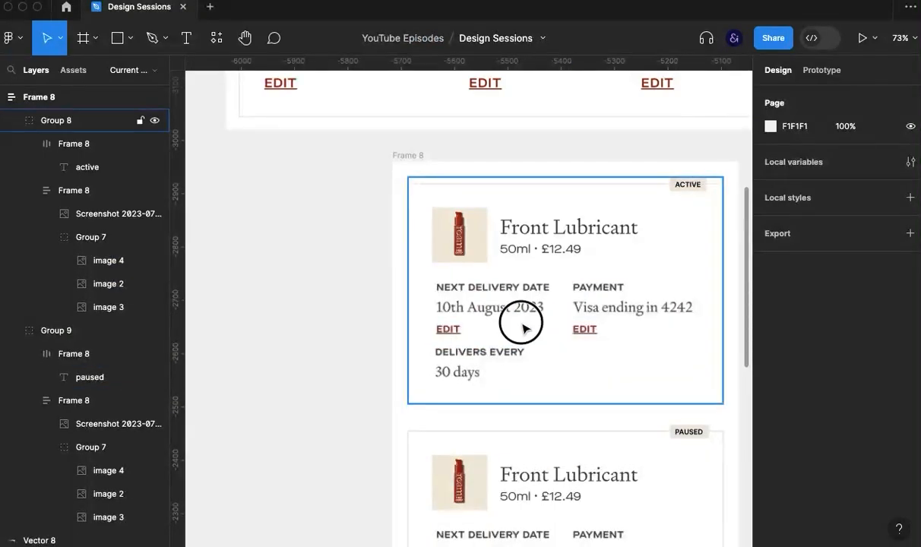
left_click(523, 328)
left_click(526, 325)
left_click(495, 309)
left_click(581, 380)
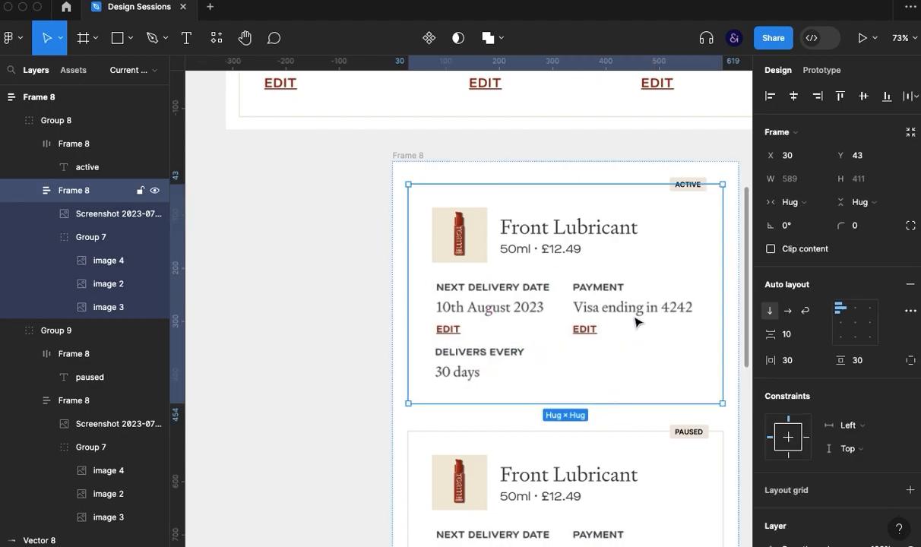
left_click(637, 315)
key("ctrl+z")
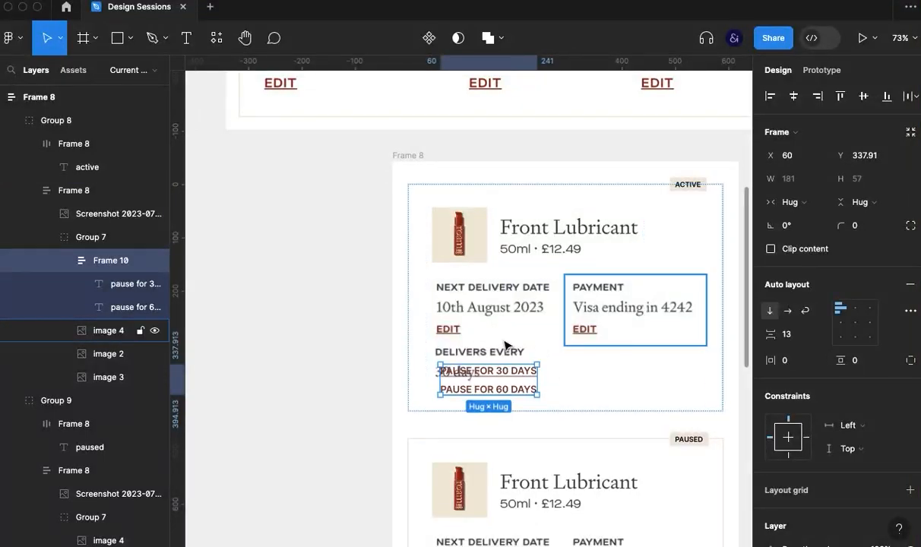
- Nudge the pause links under the active card's next delivery date, over its edit link, at X 54 and Y 259.91
key("shift+Up")
key("shift+Up")
key("shift+Up")
key("shift+Up")
key("shift+Up")
key("shift+Up")
key("shift+Up")
key("shift+Up")
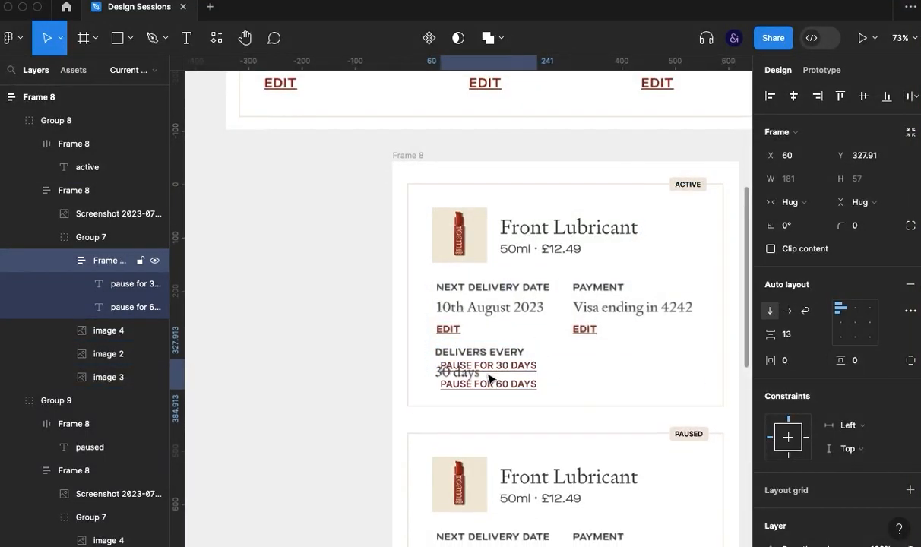
key("shift+Left")
key("Down")
key("Right")
key("Right")
key("Right")
key("Right")
key("Right")
key("Right")
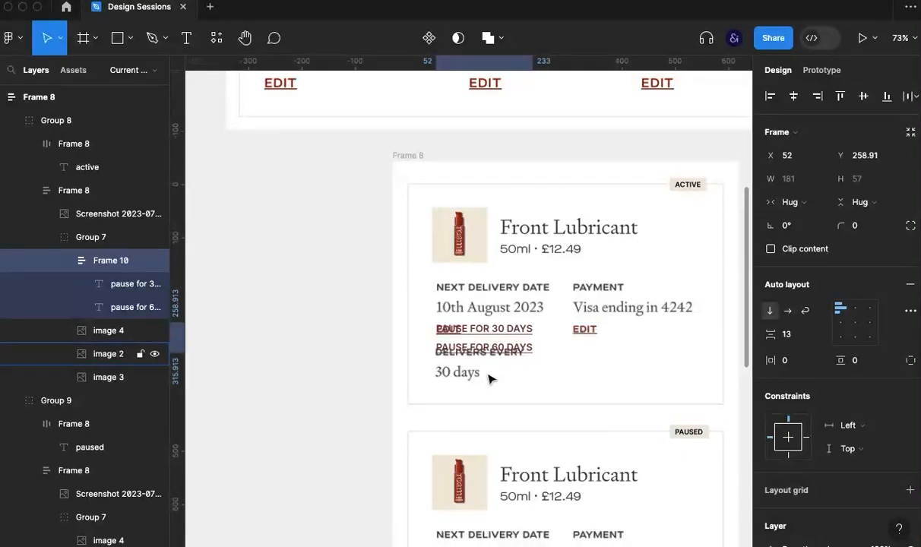
key("Left")
key("Left")
key("Down")
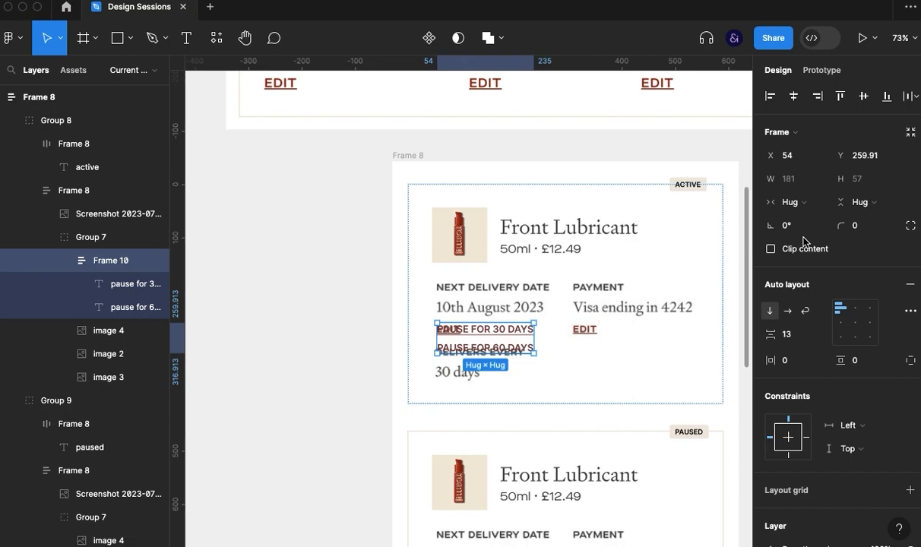
- Add a white FFFFFF fill to the pause links frame to cover the edit link behind it
left_click_drag(598, 444, 520, 395)
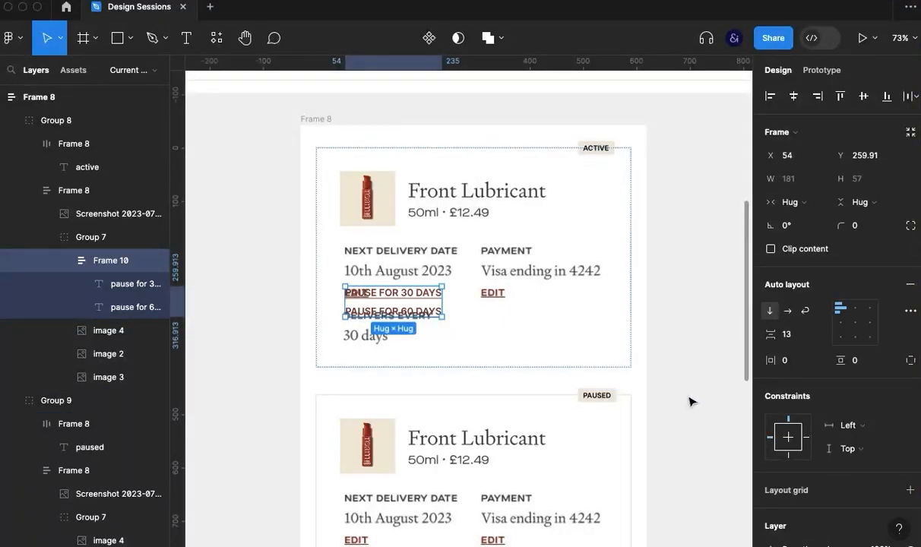
scroll(783, 448, "down", 5)
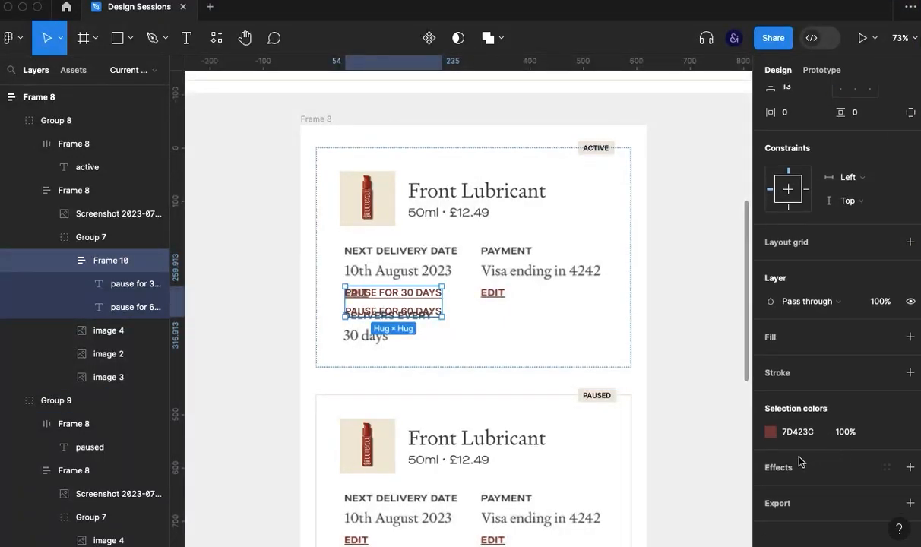
left_click(778, 342)
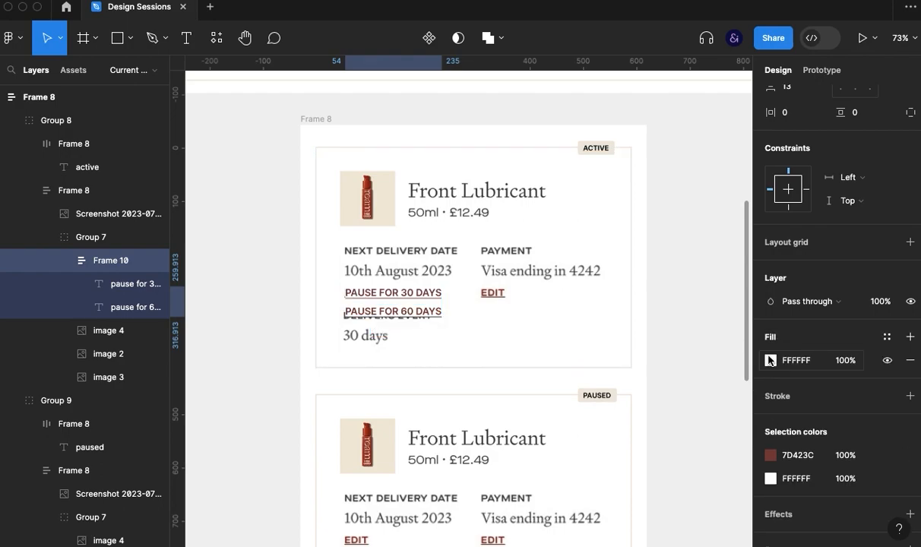
left_click(770, 360)
left_click(598, 384)
key("Escape")
left_click(737, 137)
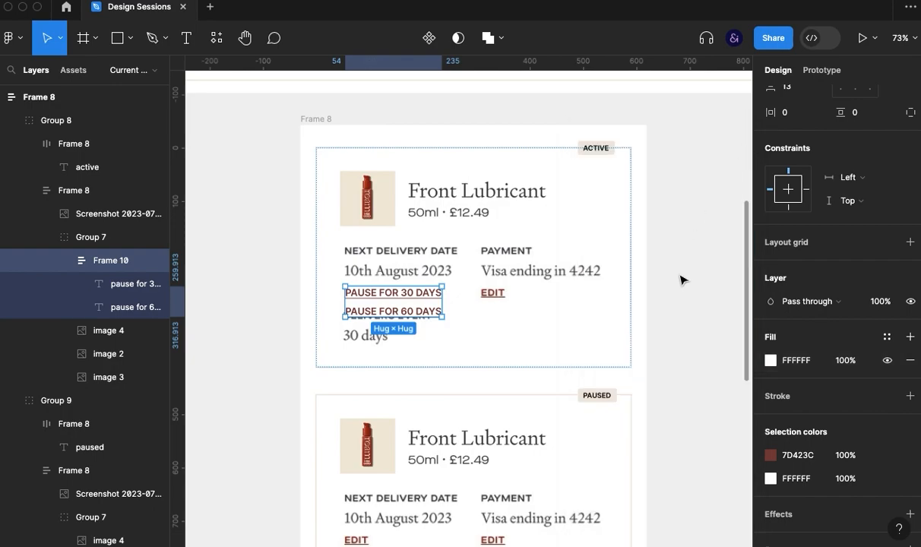
- Nudge the active card's pause links frame left to X 52, in line with the next delivery date text
left_click(680, 281)
left_click(405, 301)
left_click(414, 308)
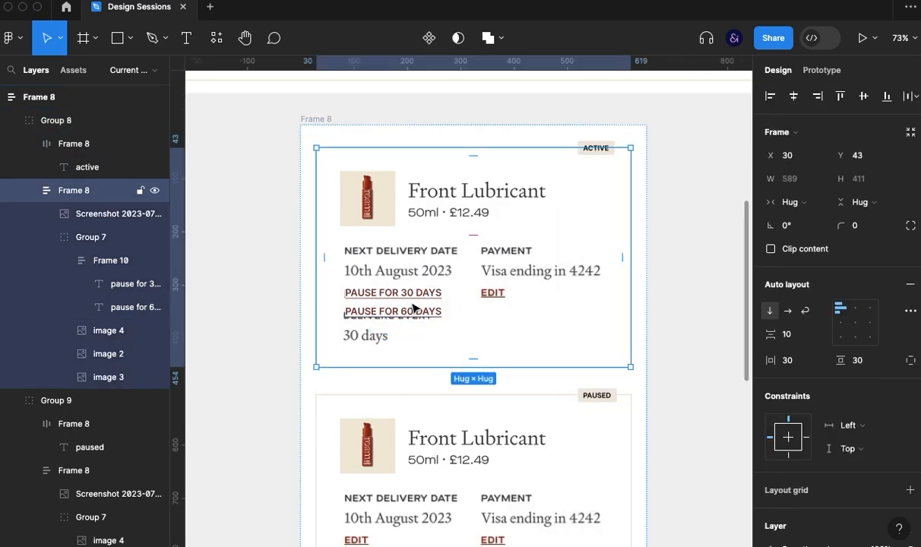
left_click(488, 303)
left_click(430, 305)
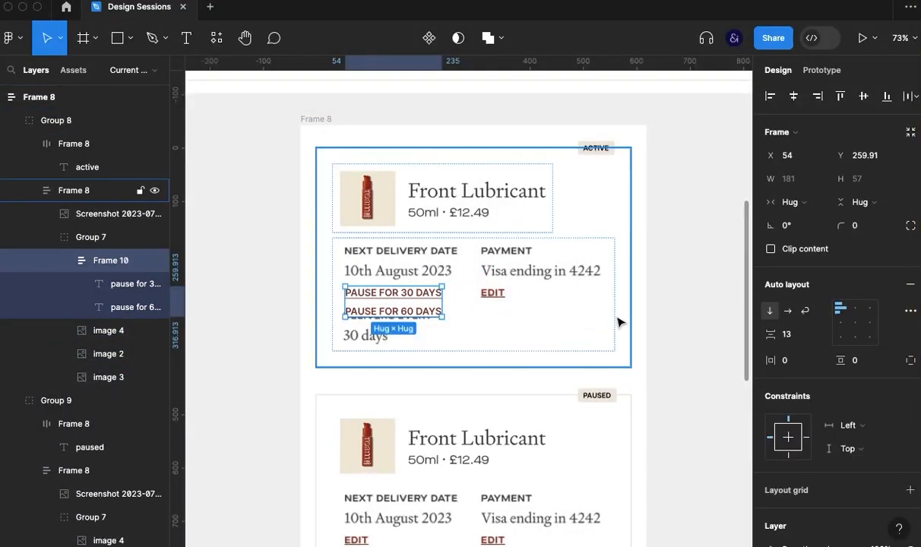
left_click(670, 329)
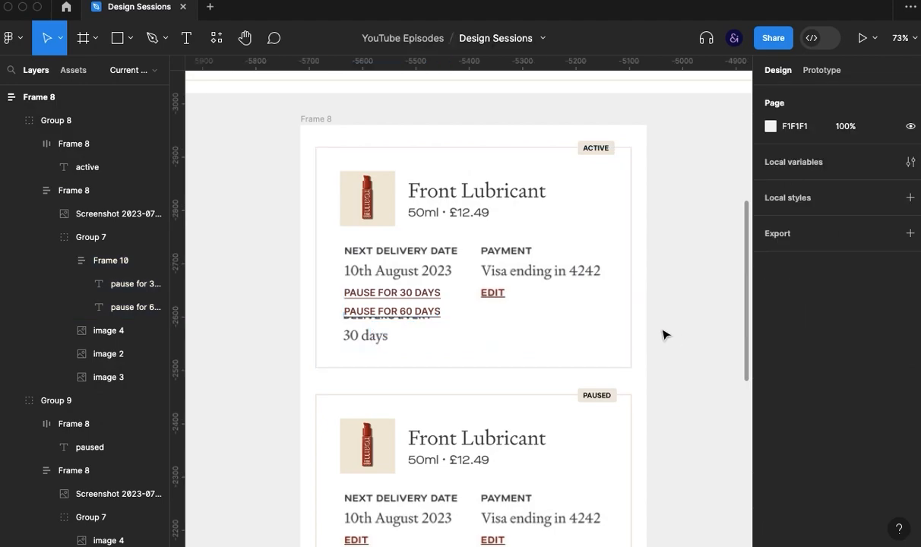
- Set the pause links frame's vertical padding to 8 to cover the label behind it
left_click(396, 309)
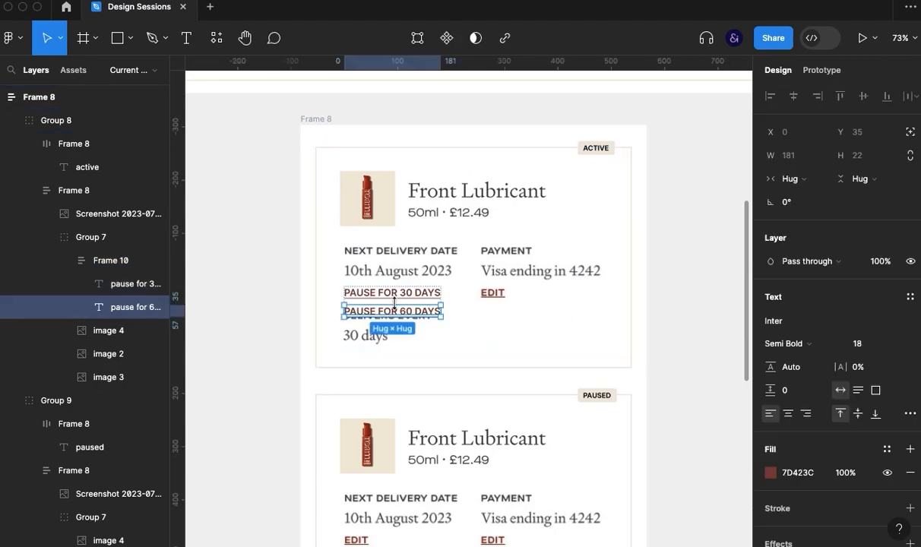
left_click(524, 295)
left_click(441, 303)
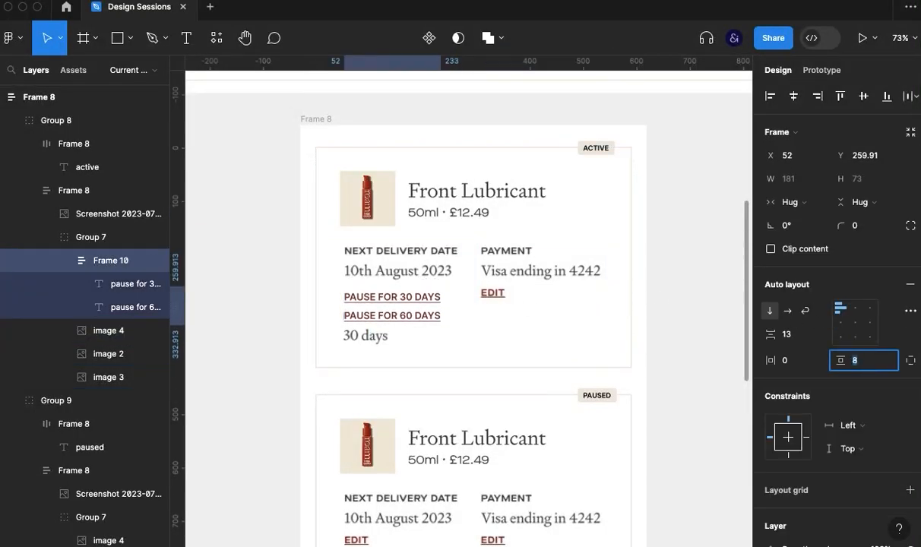
type("8")
key("Return")
left_click(662, 354)
- Move the padded pause links frame closer under the next delivery date, at X 51 and Y 252.91
left_click(422, 304)
double_click(422, 304)
double_click(421, 304)
left_click_drag(421, 305, 424, 304)
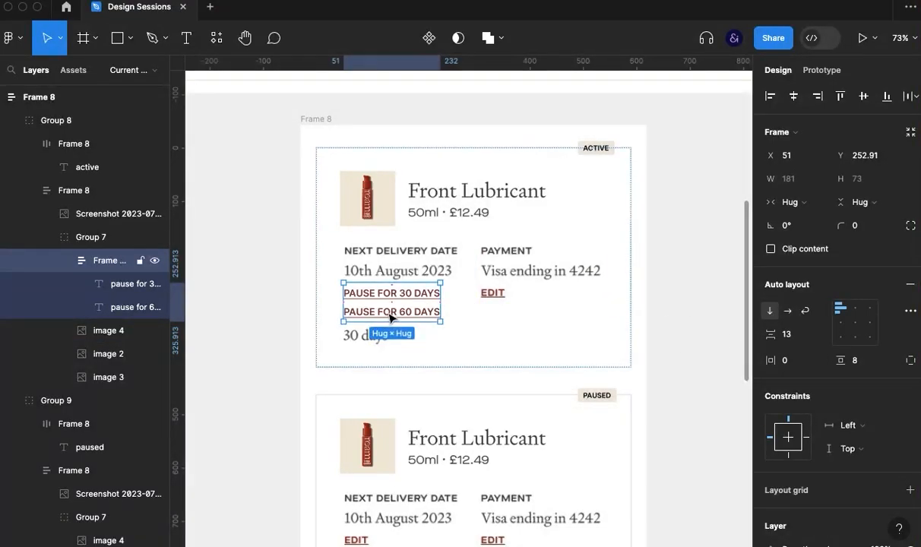
- Increase the font size of both pause link texts to 19
key("Return")
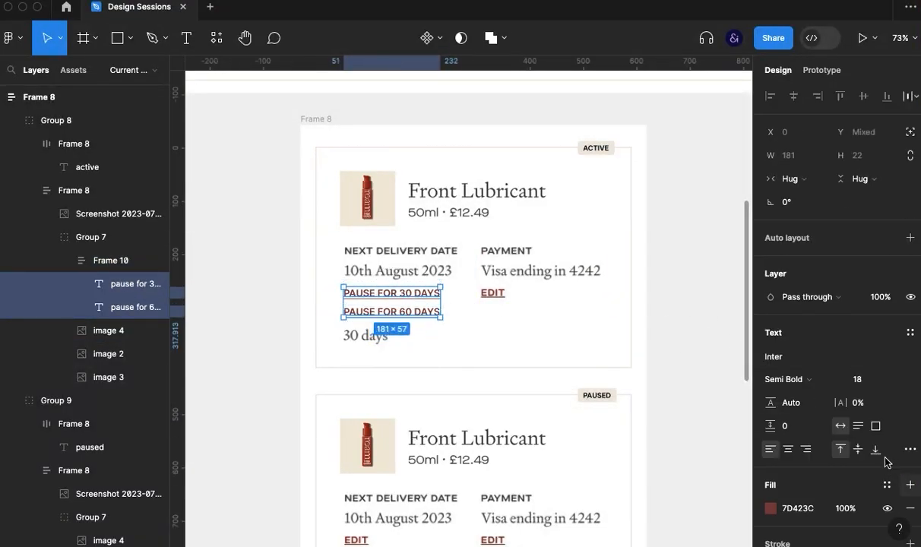
left_click(862, 379)
key("Up")
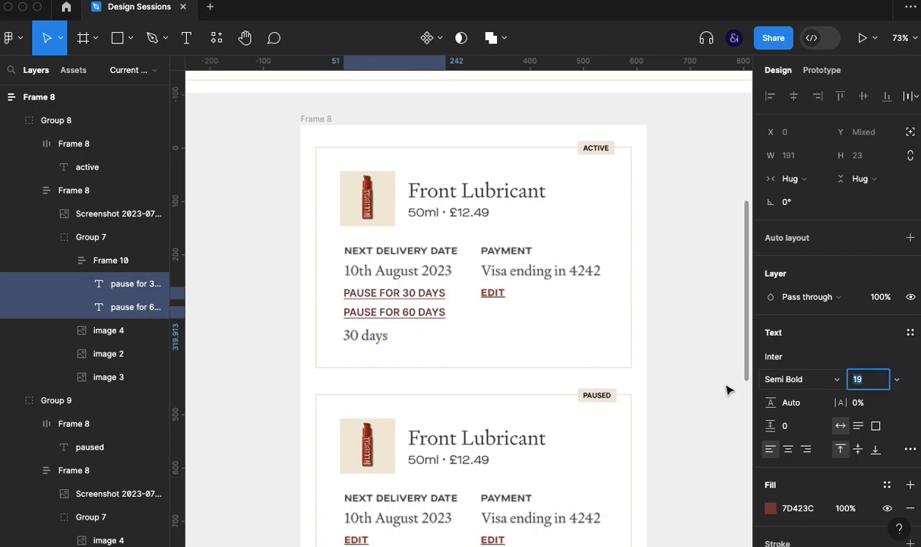
left_click(693, 371)
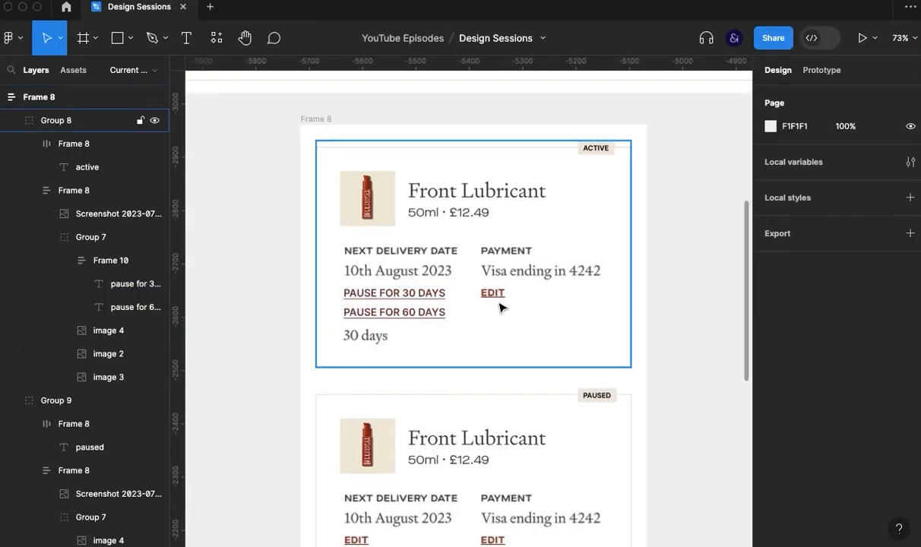
- Nudge the pause links frame up to Y 250.91
left_click(437, 269)
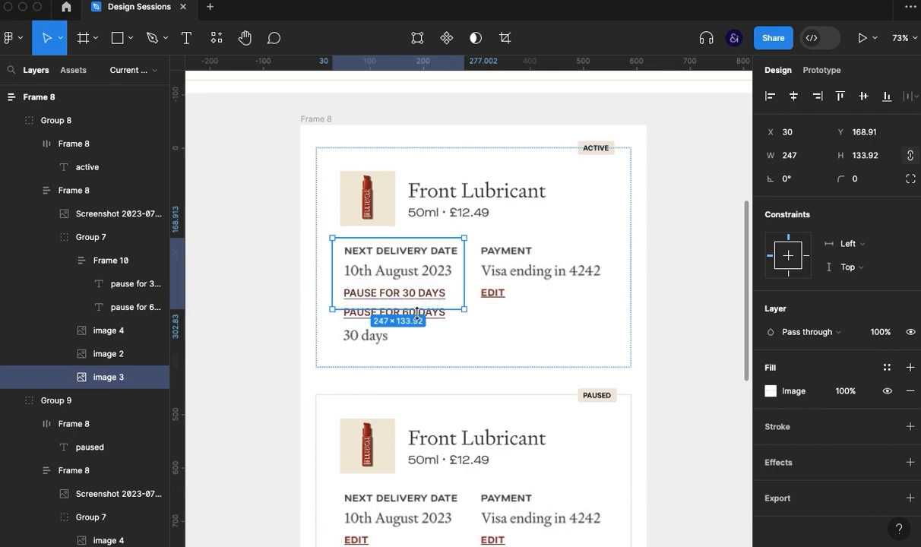
left_click(438, 296)
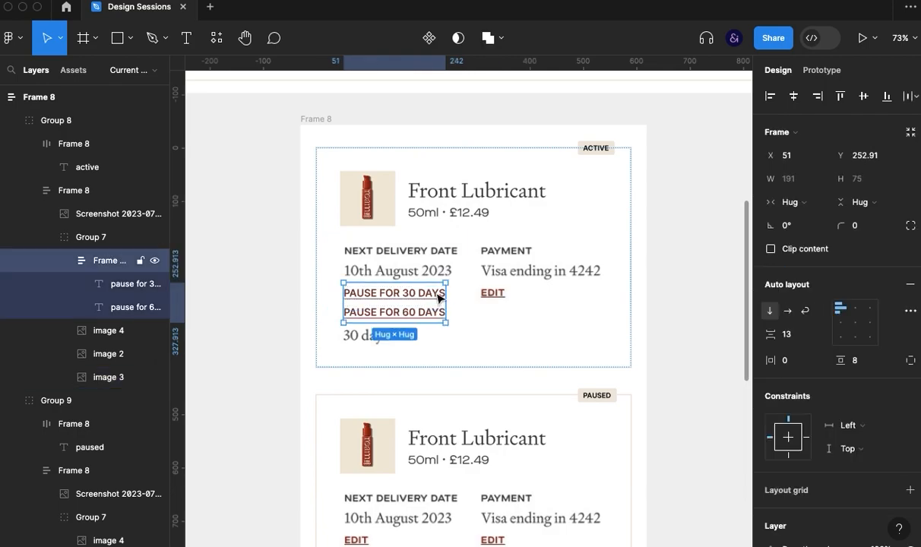
key("Up")
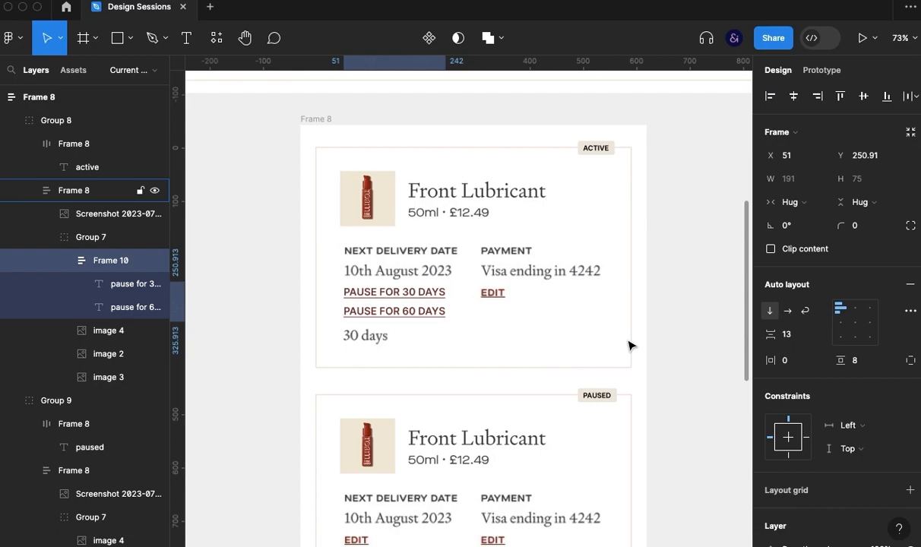
left_click(667, 366)
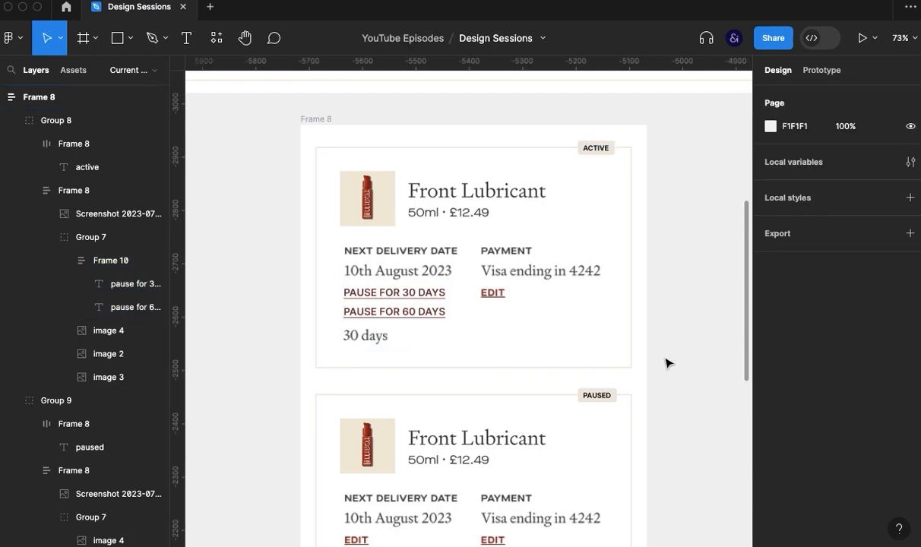
- Move the active card's delivery frequency image down to Y 350.25, clear of the pause links
left_click(383, 349, "super")
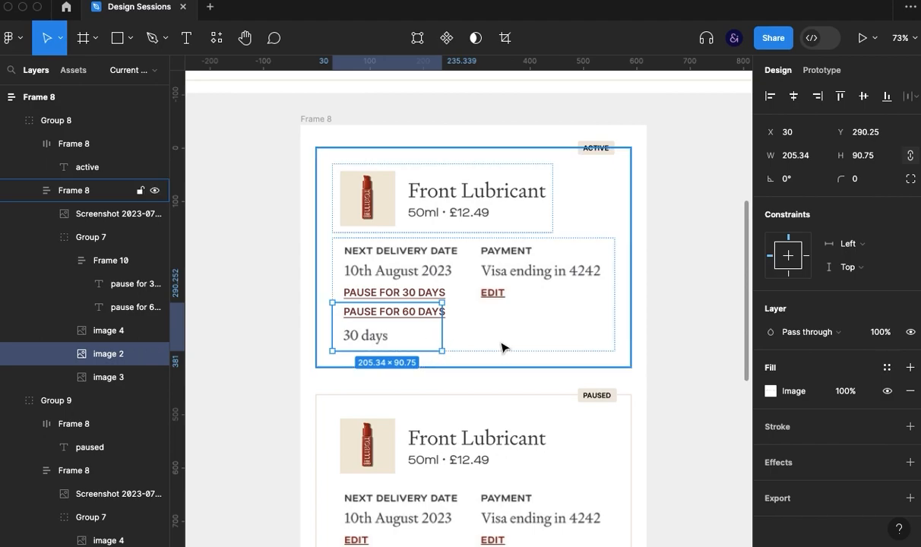
key("shift+Down")
key("shift+Down")
key("shift+Down")
key("shift+Down")
key("shift+Down")
key("shift+Down")
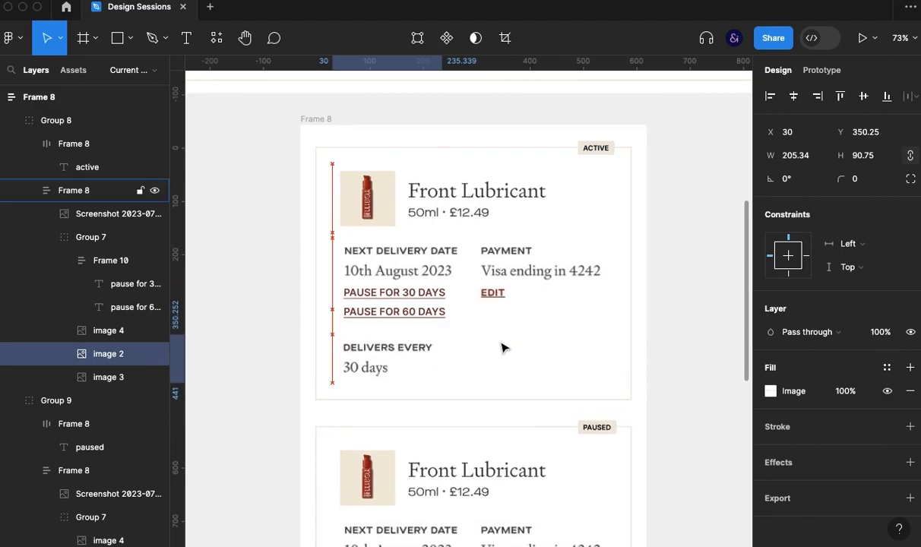
key("shift+Up")
key("shift+Down")
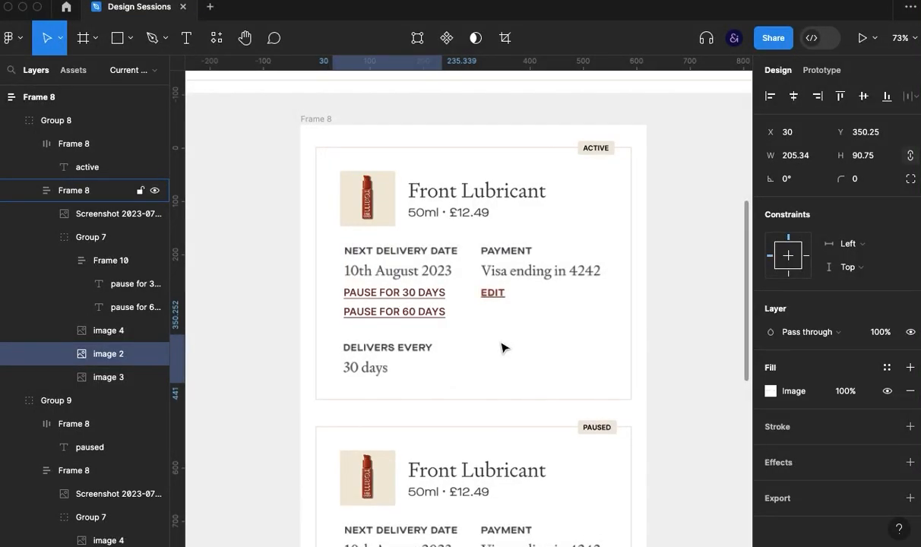
left_click(671, 402)
left_click_drag(668, 434, 653, 409)
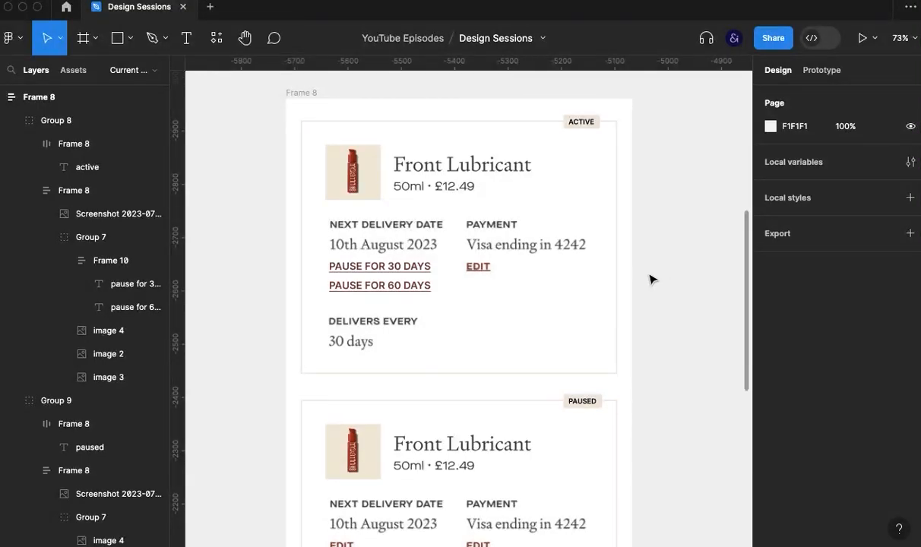
- Try to take a screen capture of the YOUR SUBSCRIPTION heading in Frame 2
scroll(650, 281, "up", 5)
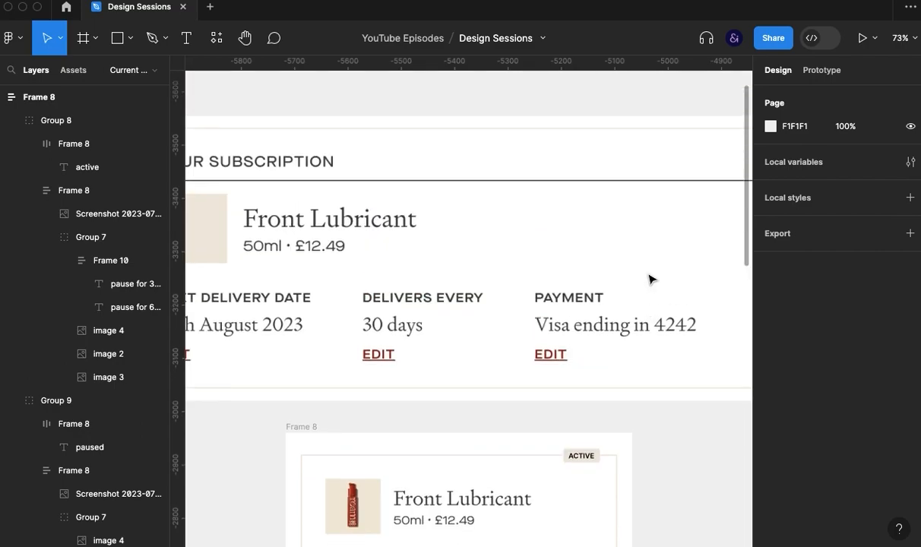
left_click_drag(503, 259, 663, 262)
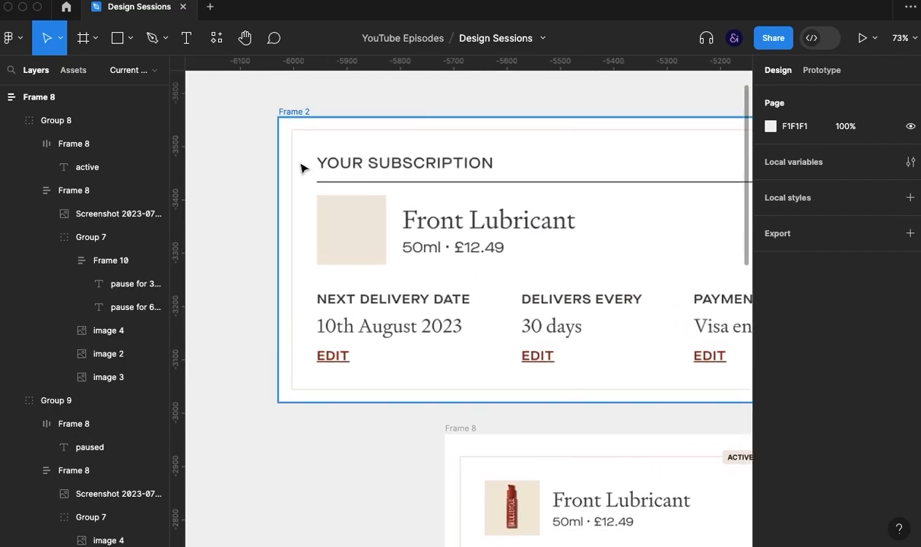
left_click(407, 164)
left_click(232, 188)
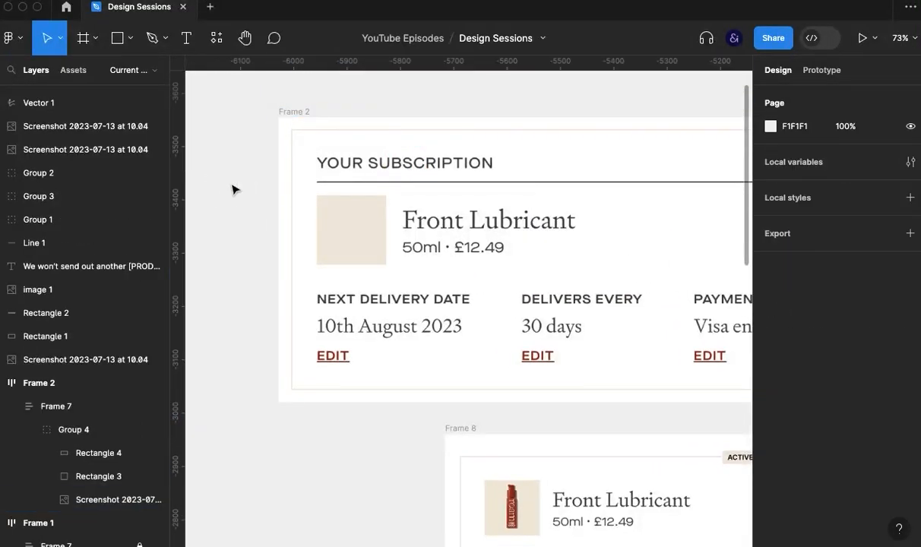
key("super+shift+4")
left_click_drag(308, 143, 548, 194)
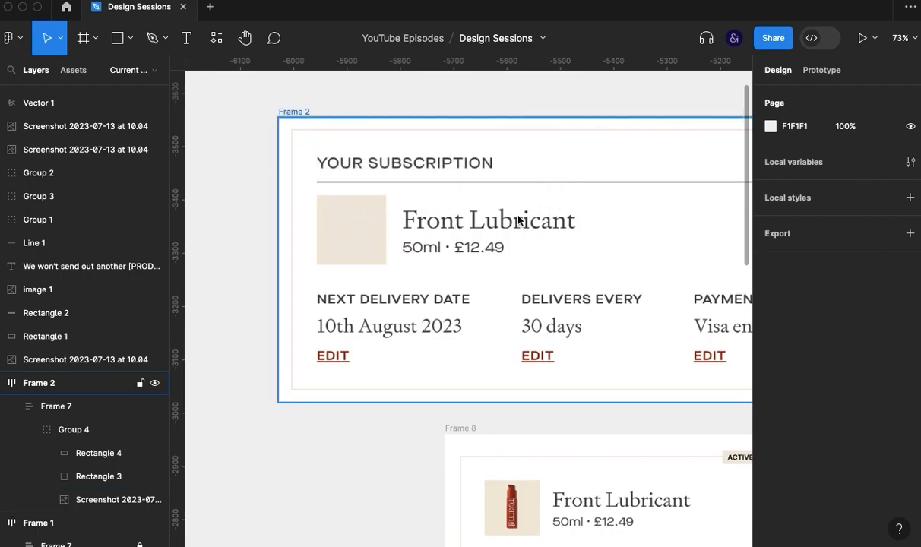
- Duplicate Frame 2's subscription screenshot and crop the copy's left, bottom and top edges around the heading, to X 55, Y 45 and height 90
left_click(467, 226)
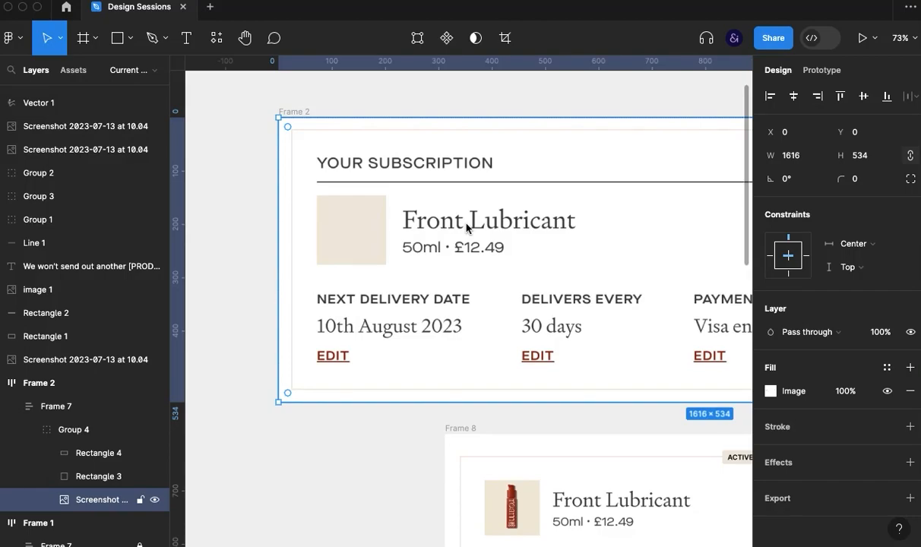
key("super+d")
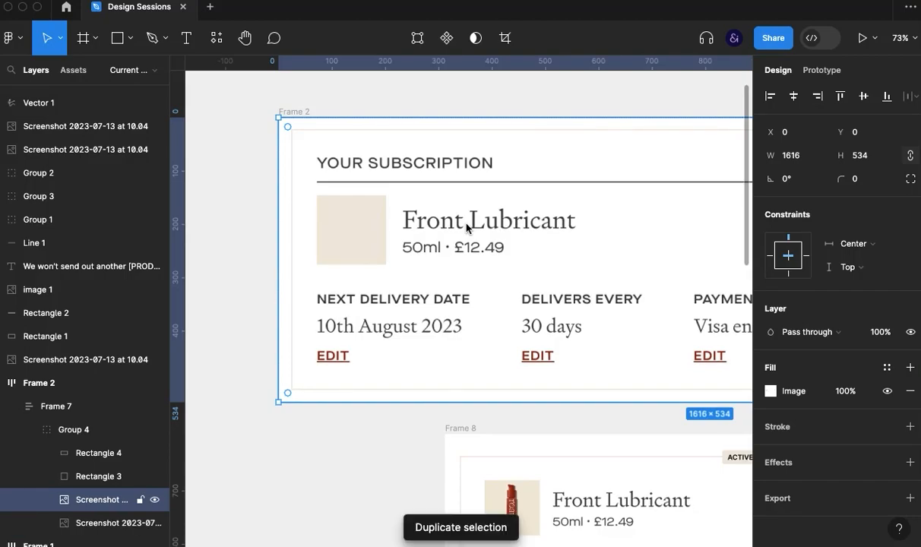
left_click(506, 39)
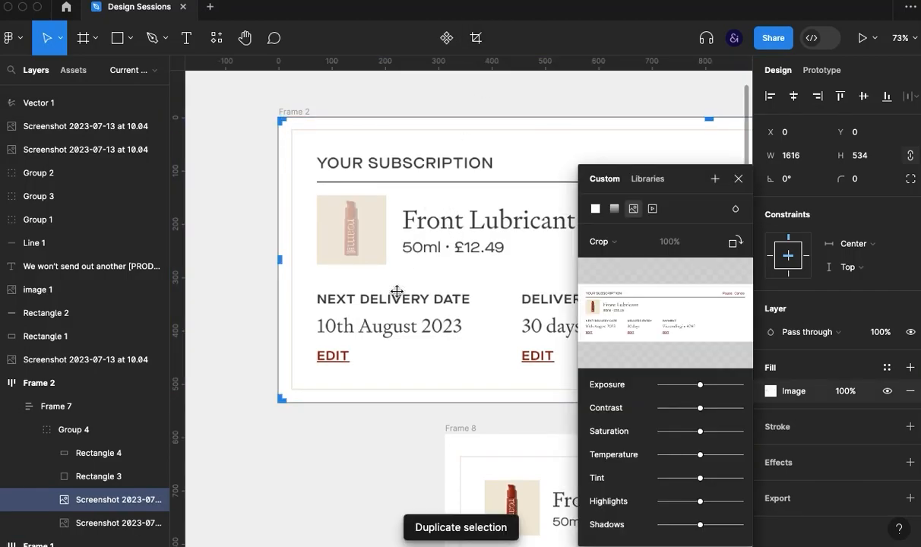
left_click_drag(281, 398, 311, 186)
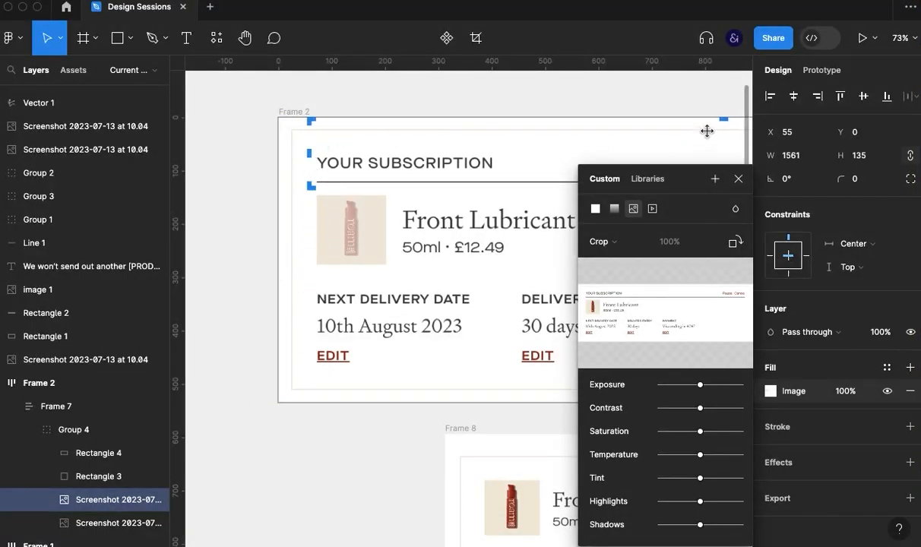
left_click_drag(720, 120, 713, 142)
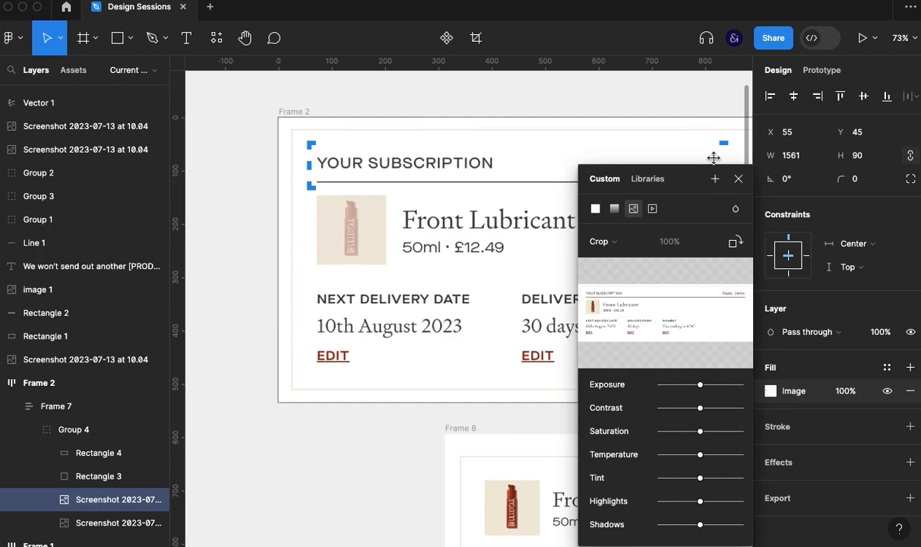
- Crop the right side of the heading copy to a width of 595, leaving out the Pause and Cancel links
scroll(341, 283, "right", 10)
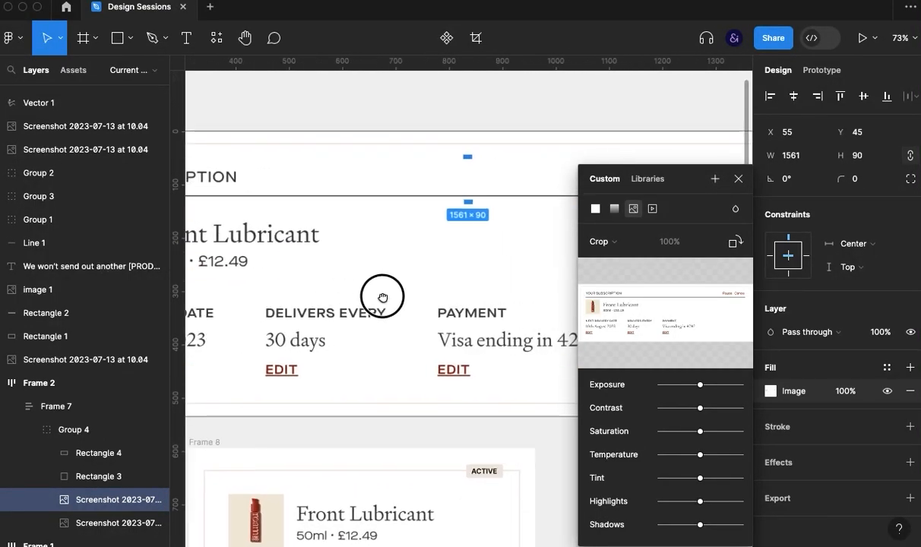
left_click_drag(393, 258, 307, 202)
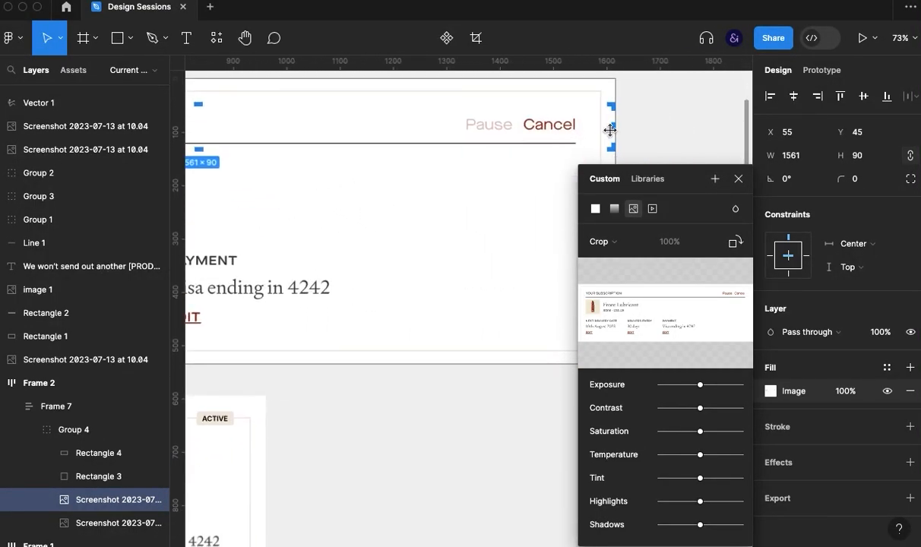
left_click_drag(610, 130, 257, 128)
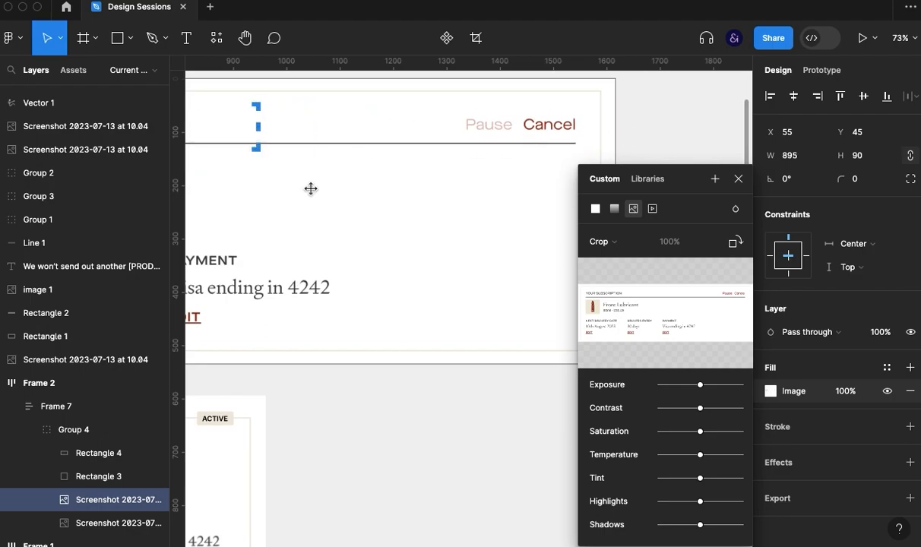
scroll(311, 188, "left", 10)
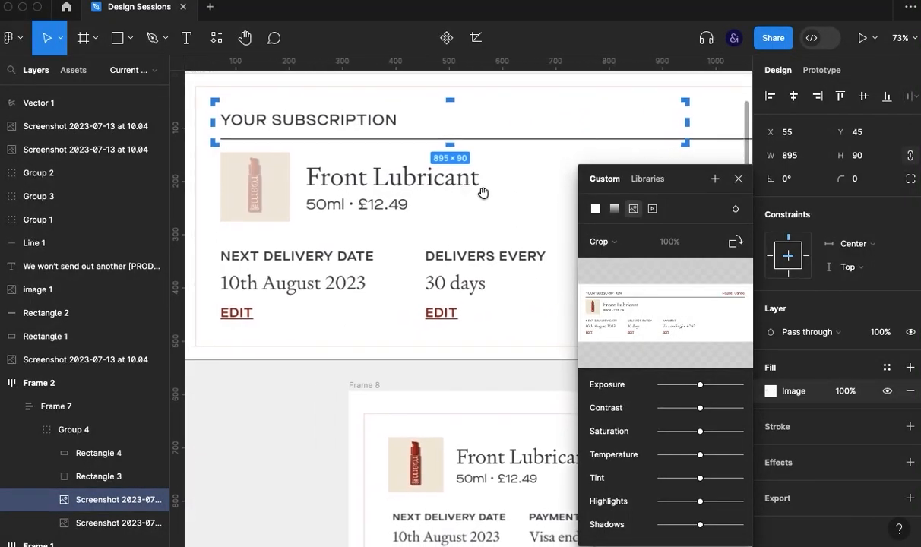
left_click_drag(689, 122, 526, 120)
left_click(737, 180)
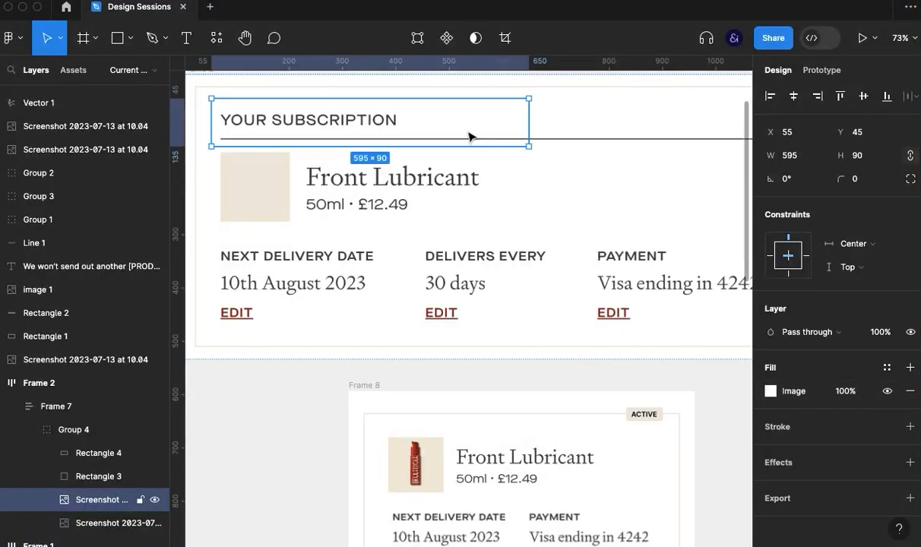
- Move the cropped YOUR SUBSCRIPTION heading from Frame 2 into Frame 8, above the active card
left_click_drag(372, 139, 502, 431)
scroll(265, 448, "down", 5)
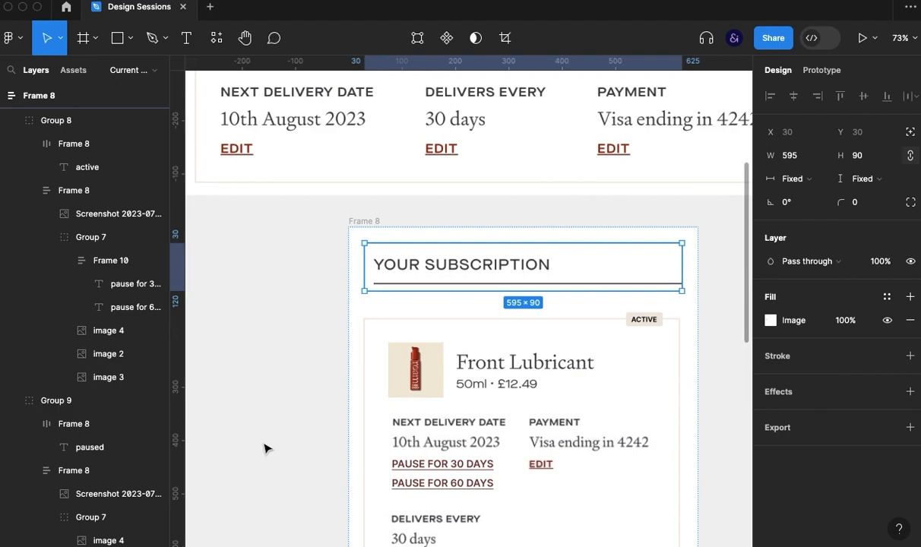
left_click_drag(506, 203, 512, 306)
- Cut the YOUR SUBSCRIPTION heading from Frame 8's layout and paste it into the active card's auto layout frame
left_click_drag(509, 347, 529, 400)
key("Delete")
double_click(531, 315)
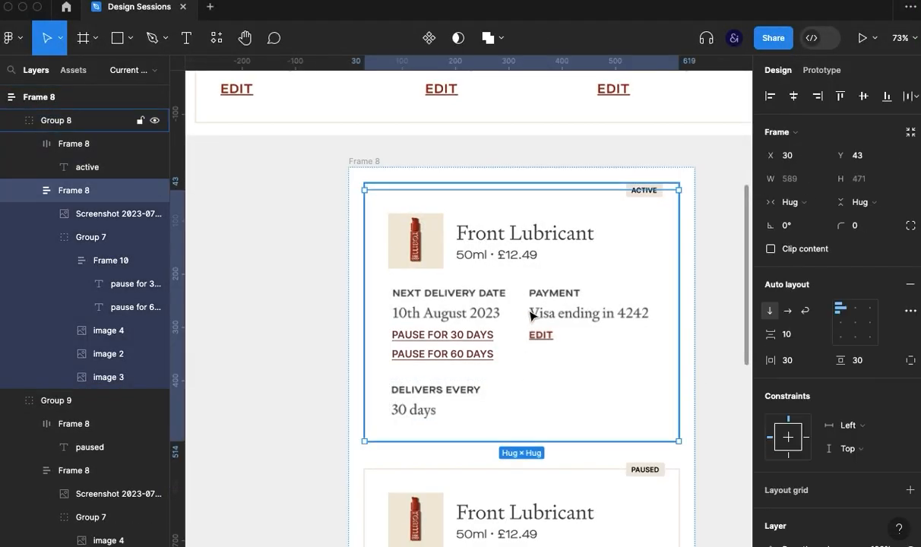
key("super+v")
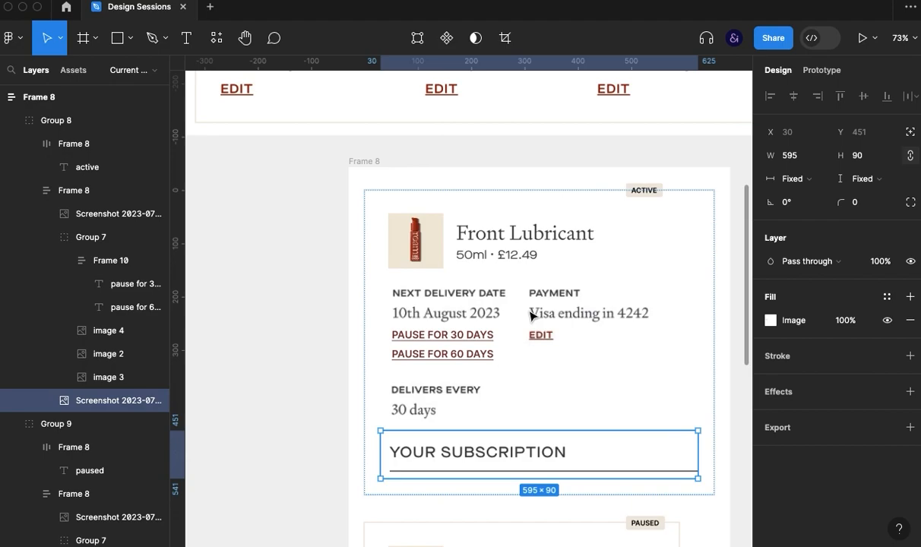
- Move the YOUR SUBSCRIPTION heading to the start of the active card's layout, above the product image and name
key("Up")
key("Up")
left_click(290, 298)
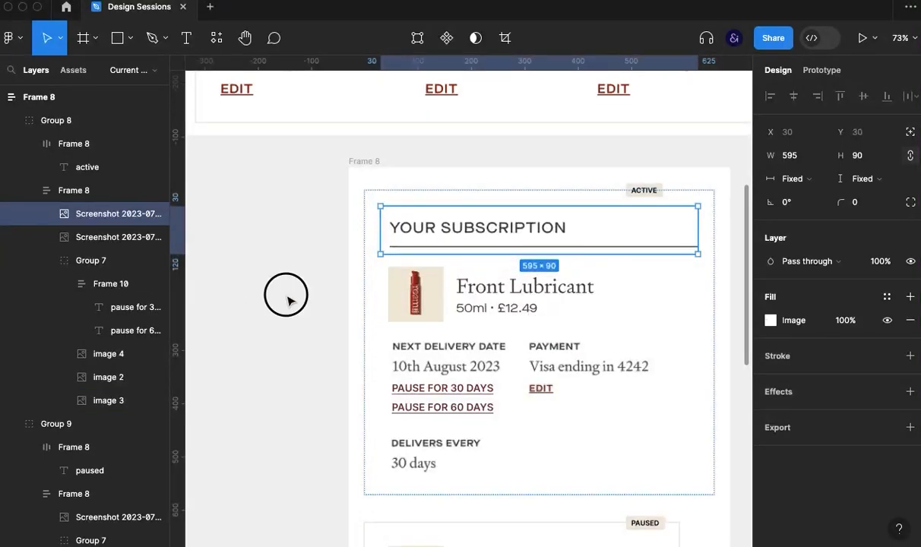
left_click_drag(528, 424, 475, 365)
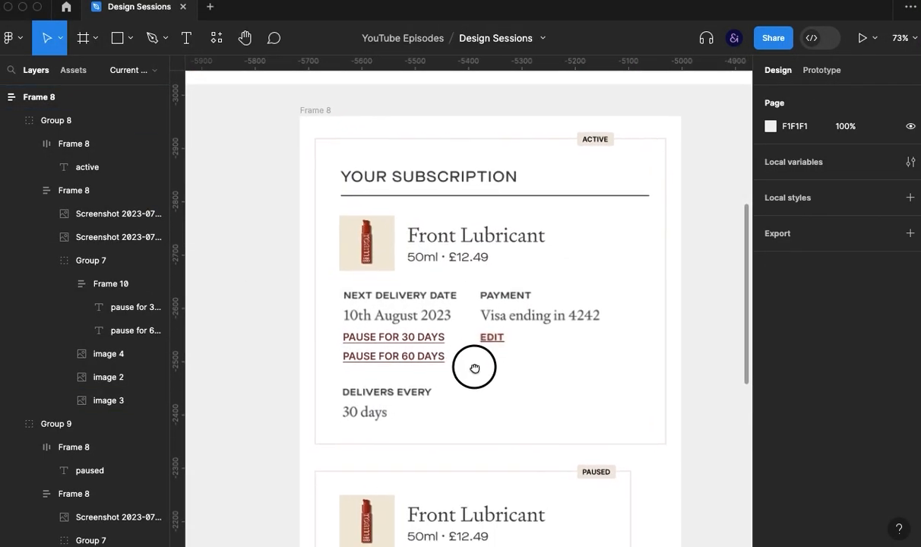
- Scale the YOUR SUBSCRIPTION heading down proportionally to a width of 519 so it fits the card
left_click(501, 185)
key("k")
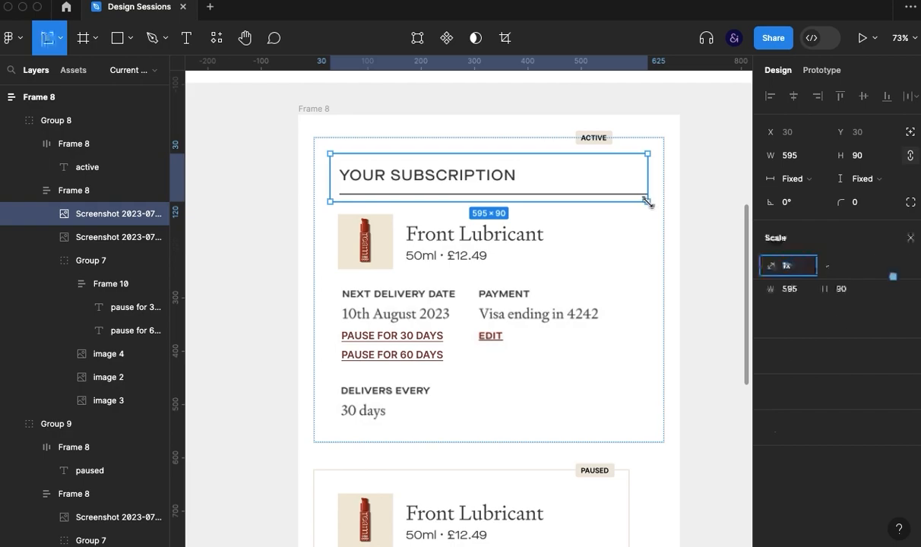
left_click_drag(647, 202, 605, 180)
left_click(693, 213)
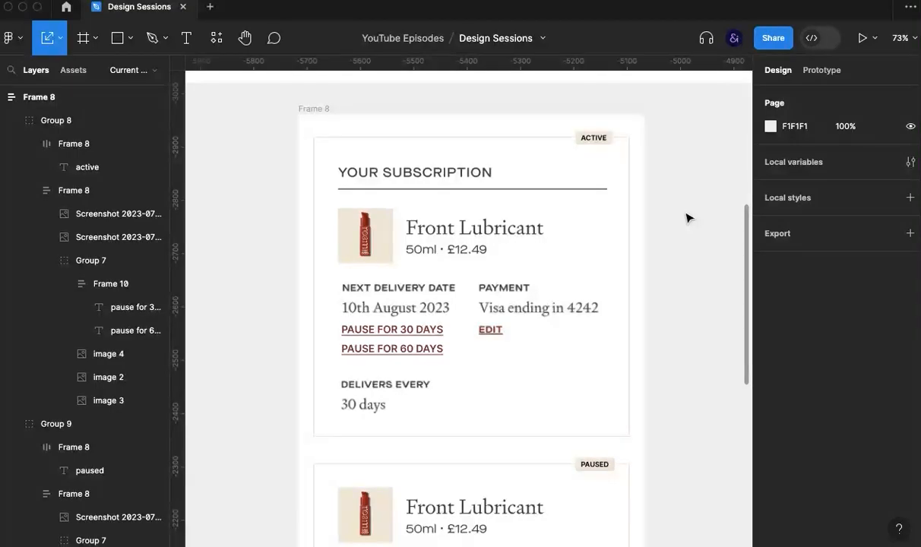
- Group the YOUR SUBSCRIPTION heading on its own within the active card and expand that group
left_click(392, 334)
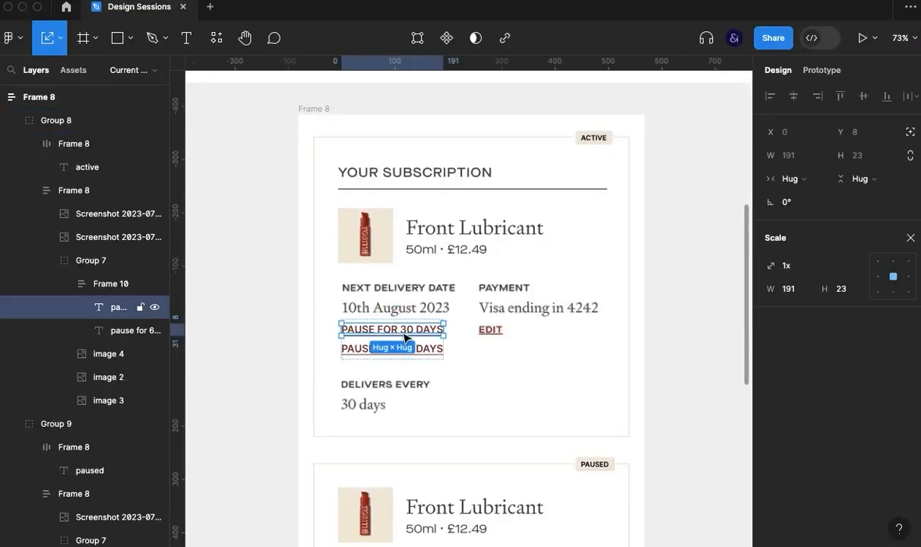
left_click(410, 164)
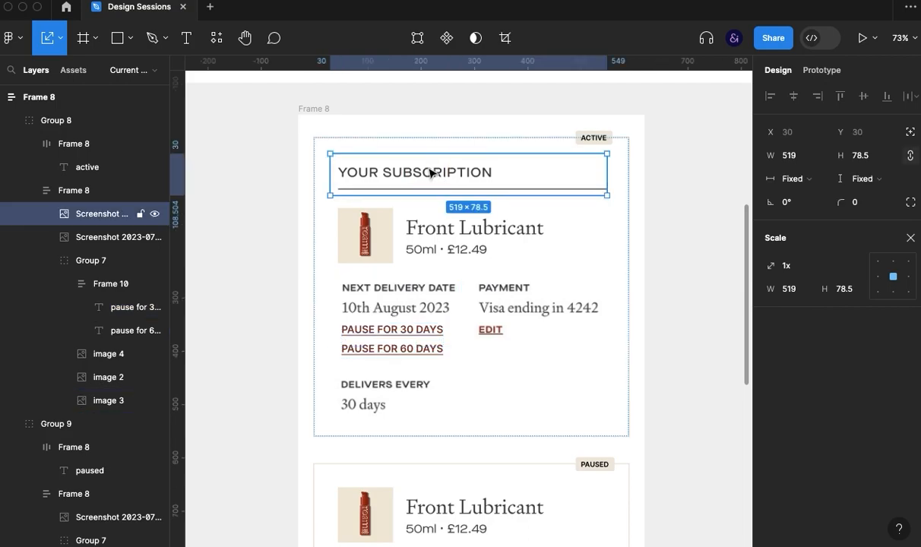
key("super+g")
left_click(51, 213)
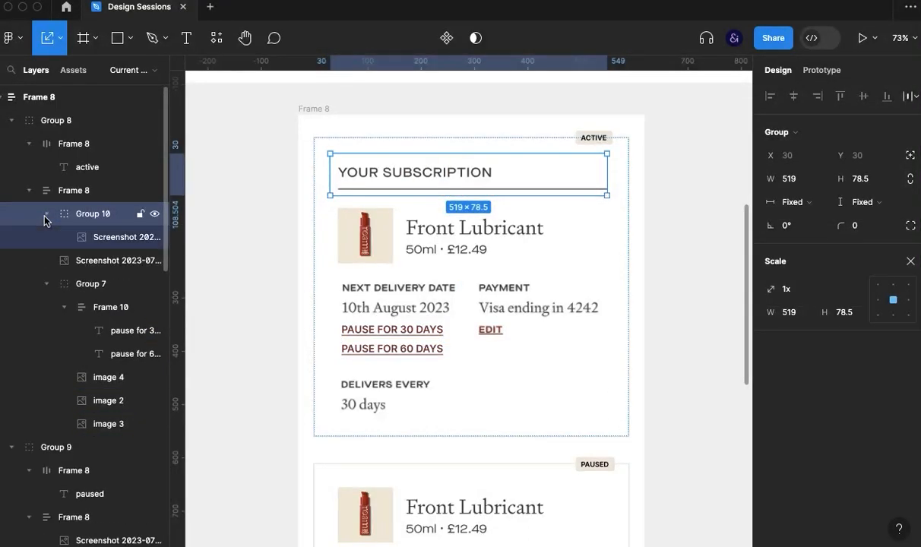
- Copy the pause for 30 days link into the heading's group and place the copy beside the heading at X 360, Y 49.42
left_click(359, 331)
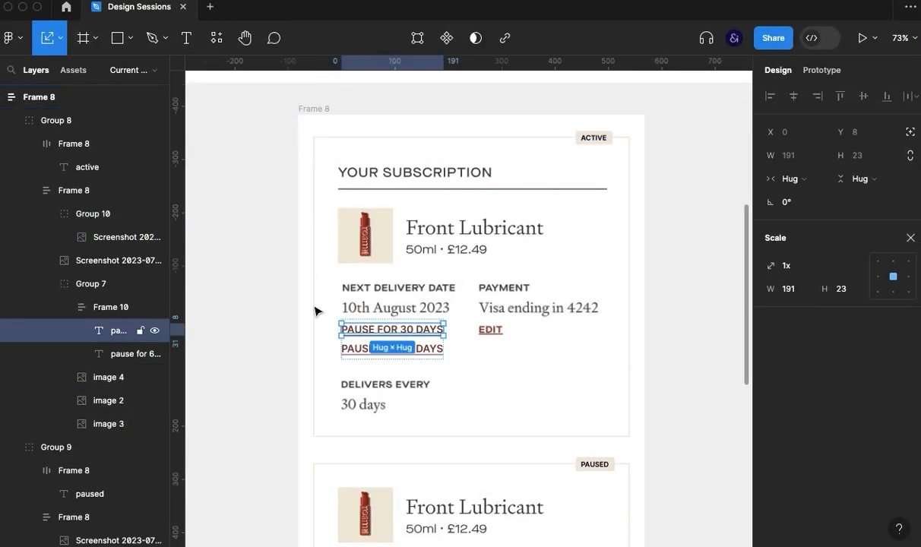
left_click(93, 217)
key("super+v")
key("shift+Down")
key("shift+Right")
key("shift+Right")
key("shift+Right")
key("shift+Right")
key("shift+Right")
key("shift+Right")
key("shift+Right")
key("shift+Right")
key("shift+Right")
key("shift+Right")
key("shift+Right")
key("shift+Right")
key("shift+Right")
key("shift+Right")
key("shift+Right")
key("shift+Right")
key("shift+Right")
key("shift+Right")
key("shift+Right")
key("shift+Right")
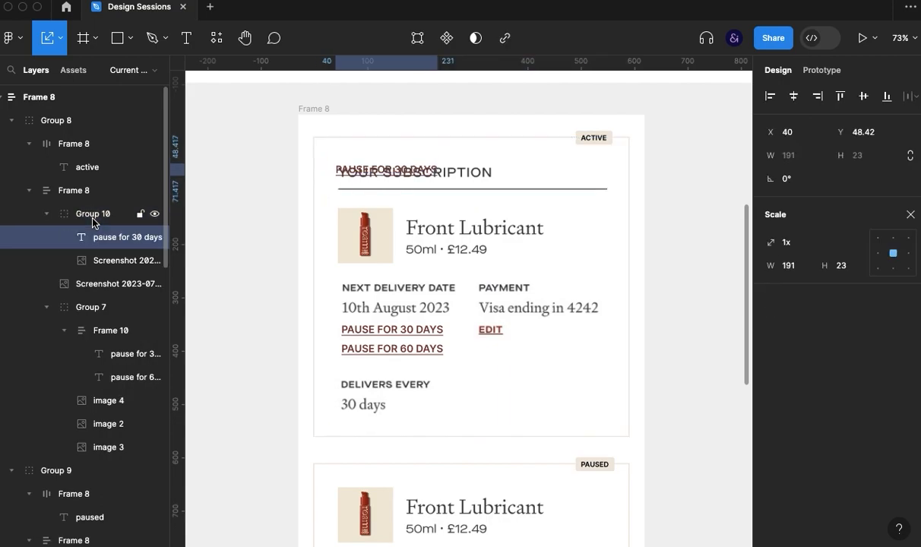
key("shift+Right")
key("Down")
- Change the copied link's text to Cancel and move it to X 471 at the end of the heading's line
double_click(550, 171)
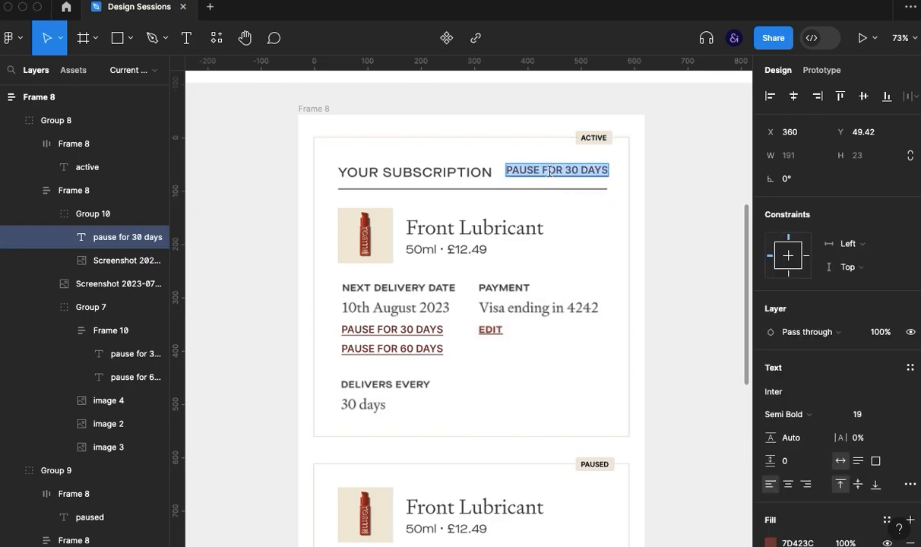
type("Cav")
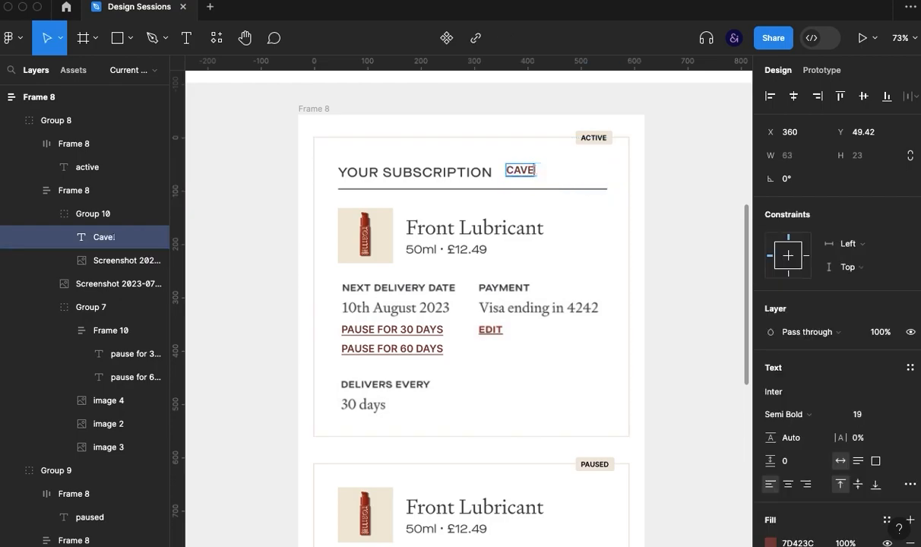
key("Escape")
key("Down")
key("Down")
key("Down")
key("shift+Right")
key("shift+Right")
key("shift+Right")
key("shift+Right")
key("shift+Right")
key("shift+Right")
key("shift+Right")
key("shift+Right")
key("shift+Right")
key("shift+Right")
key("shift+Right")
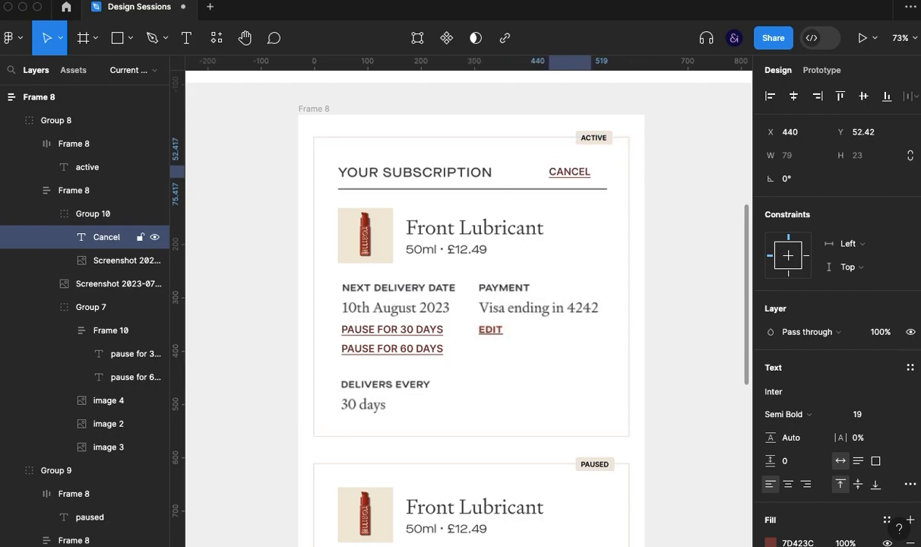
key("Right")
key("Down")
key("Down")
- Remove the underline from the Cancel link and set its font size to 22
scroll(827, 481, "down", 3)
scroll(827, 480, "down", 1)
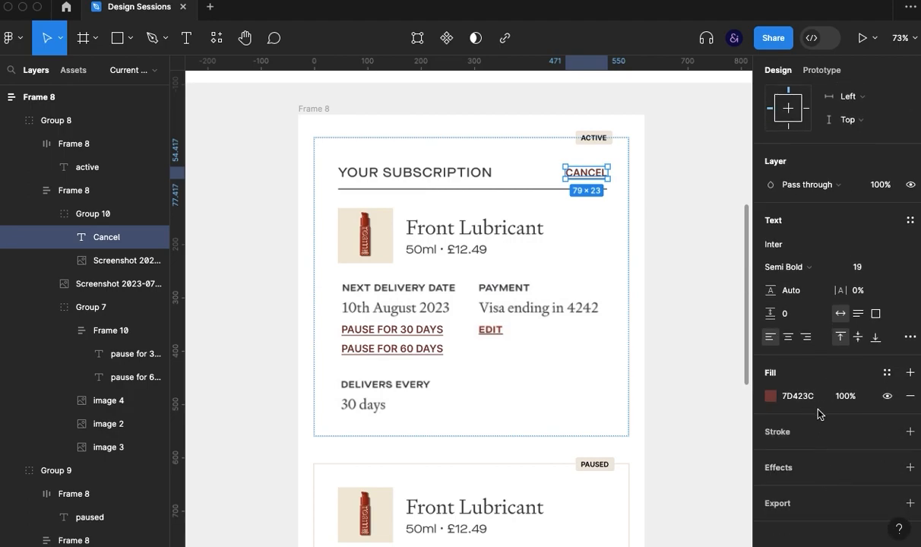
left_click(910, 336)
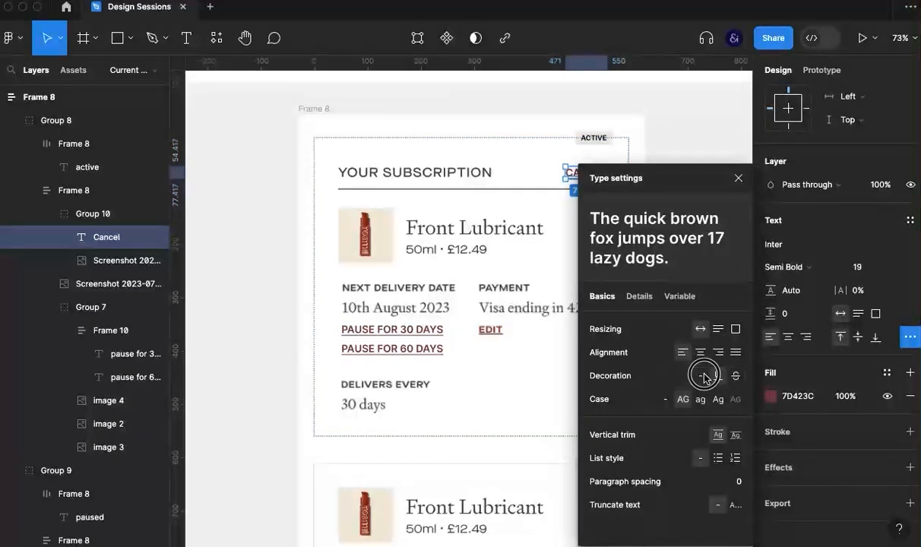
left_click(738, 178)
left_click(866, 273)
key("Up")
key("Up")
key("Up")
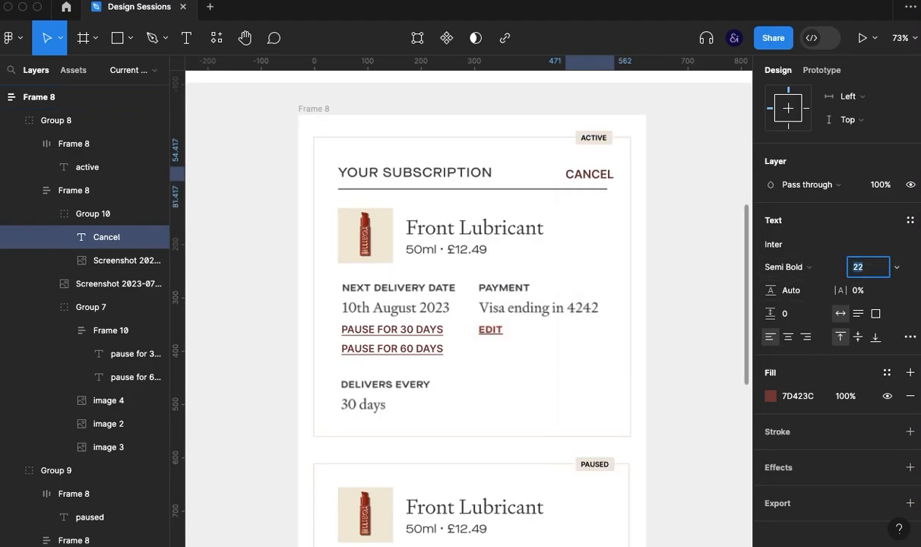
key("Return")
- Nudge the Cancel link to X 458, Y 53.42 so it ends flush with the heading's underline
key("Left")
key("Left")
key("Left")
key("Left")
key("Left")
key("Left")
key("Left")
key("Left")
key("Left")
key("Left")
key("Left")
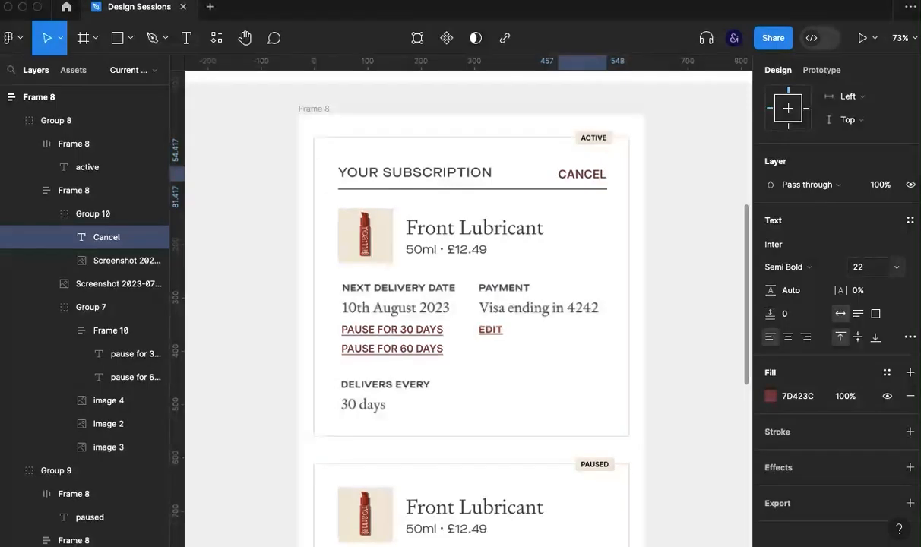
key("Right")
key("Up")
key("Right")
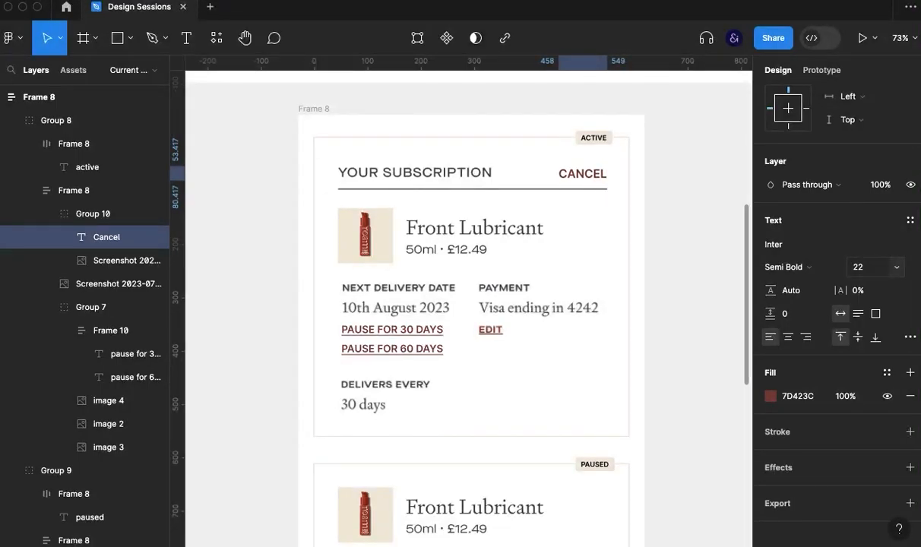
left_click(676, 205)
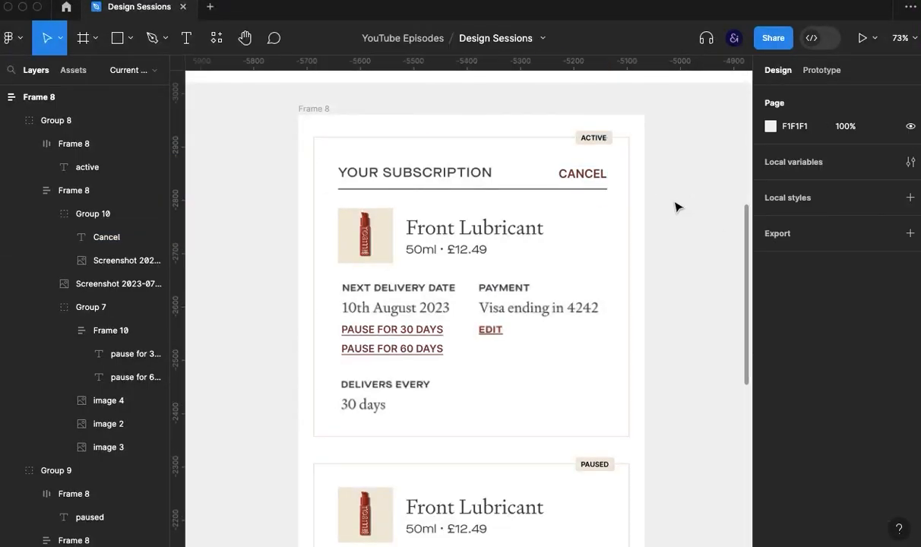
left_click(596, 179)
left_click(586, 138, "shift")
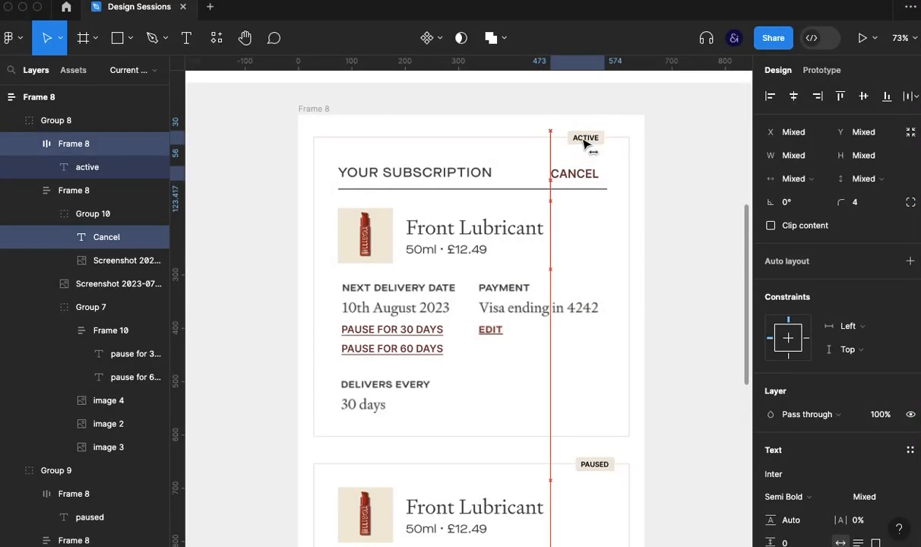
left_click(587, 139, "shift")
left_click(664, 161)
- Move the active card's ACTIVE tag to X 510 so its right edge lines up with the Cancel link
left_click(594, 174)
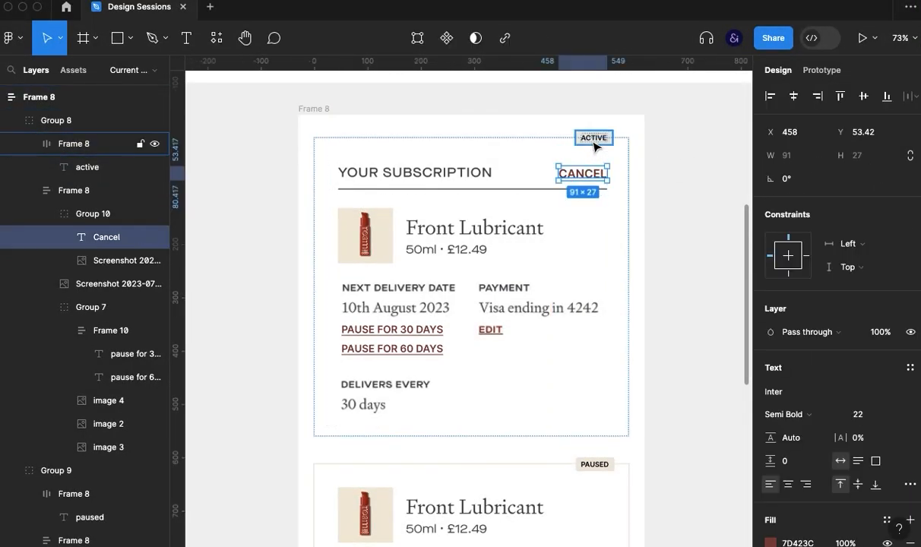
left_click(594, 145)
left_click_drag(594, 144, 589, 144)
left_click(692, 215)
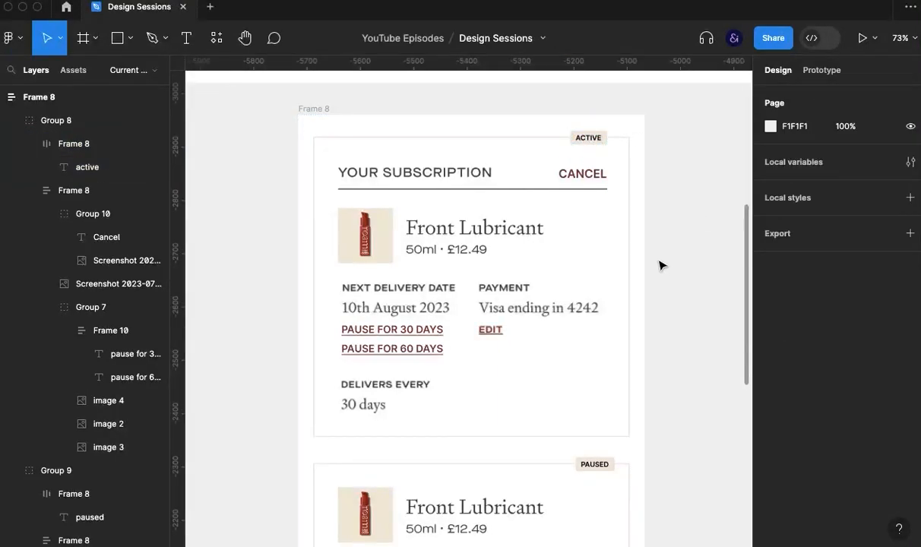
double_click(589, 138)
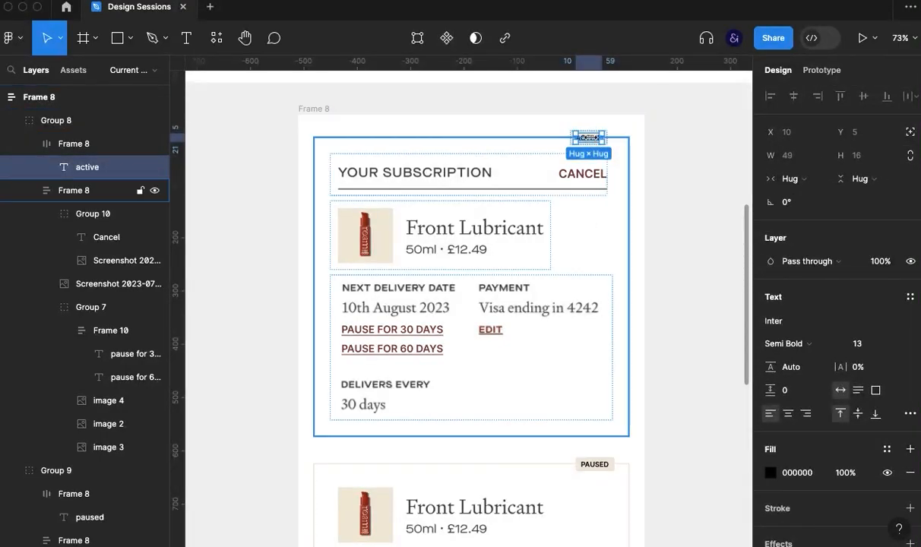
left_click(122, 144)
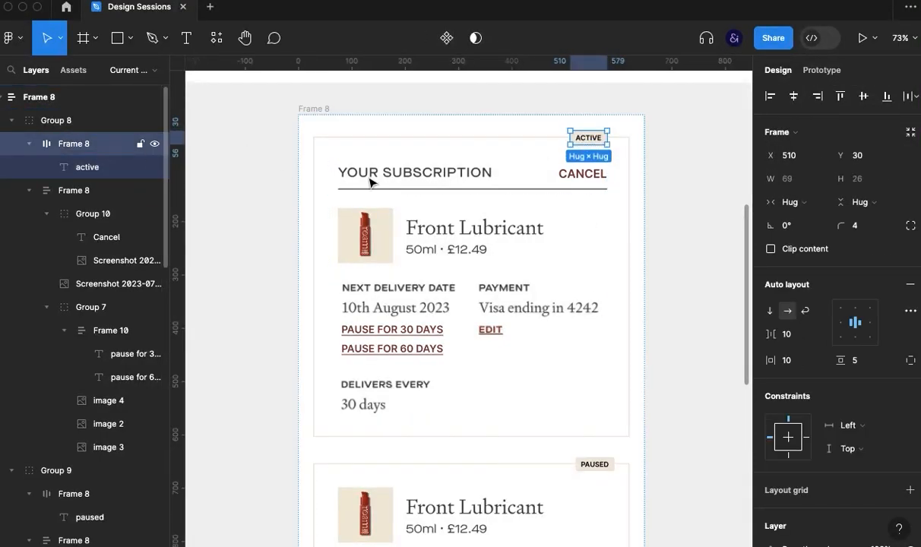
left_click(628, 147, "shift")
left_click(666, 158)
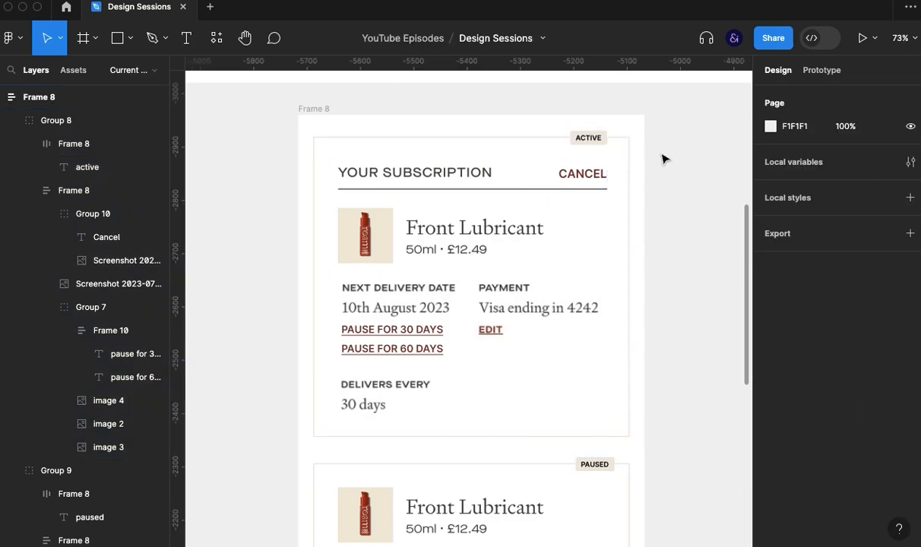
- Delete the paused card and put a duplicate of the active card in its place in Frame 8
left_click(588, 128)
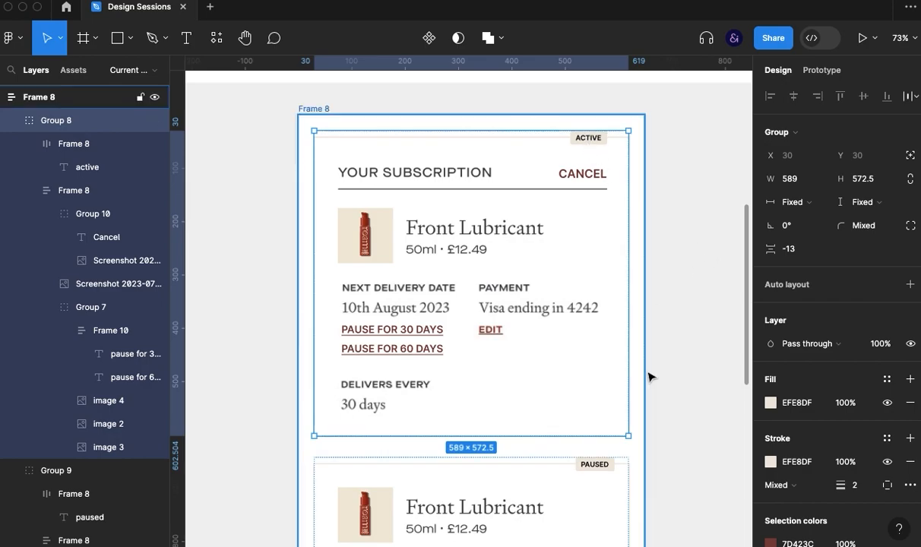
scroll(658, 410, "down", 3)
left_click(584, 429)
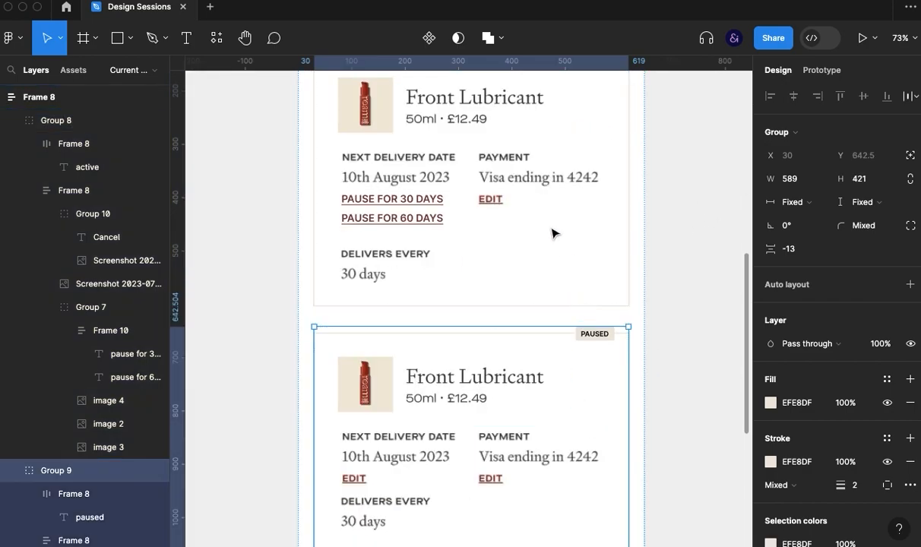
key("Delete")
scroll(603, 286, "up", 3)
left_click(568, 286)
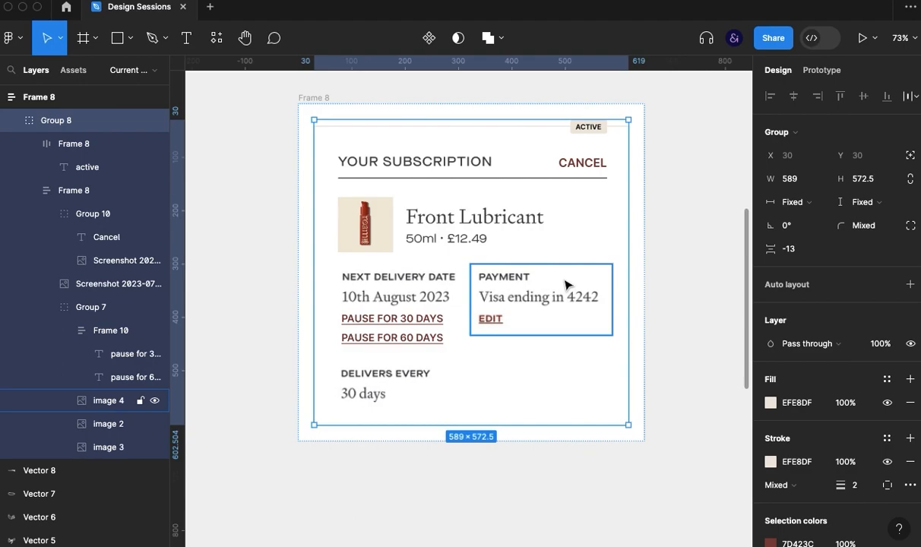
key("super+d")
scroll(696, 382, "down", 1)
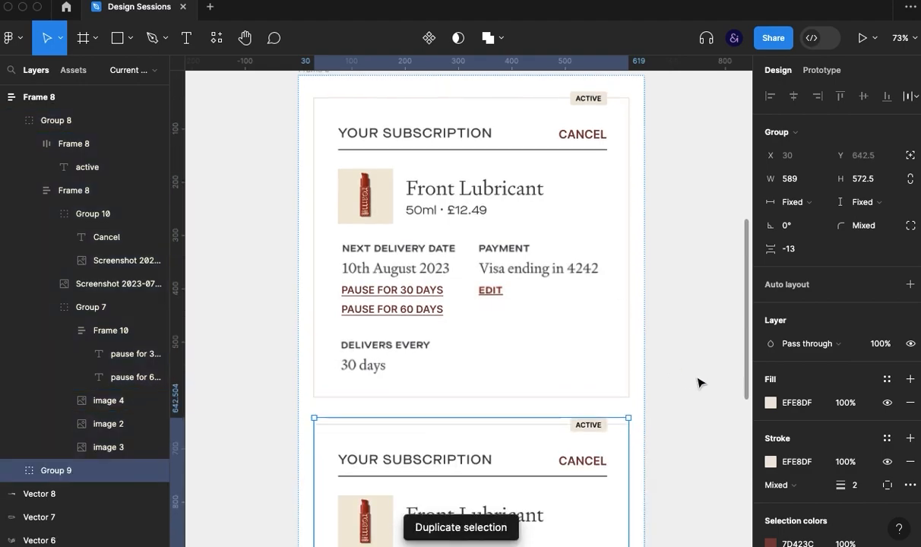
- Change the status tag text on the duplicated card to paused
left_click(592, 428)
left_click(648, 431)
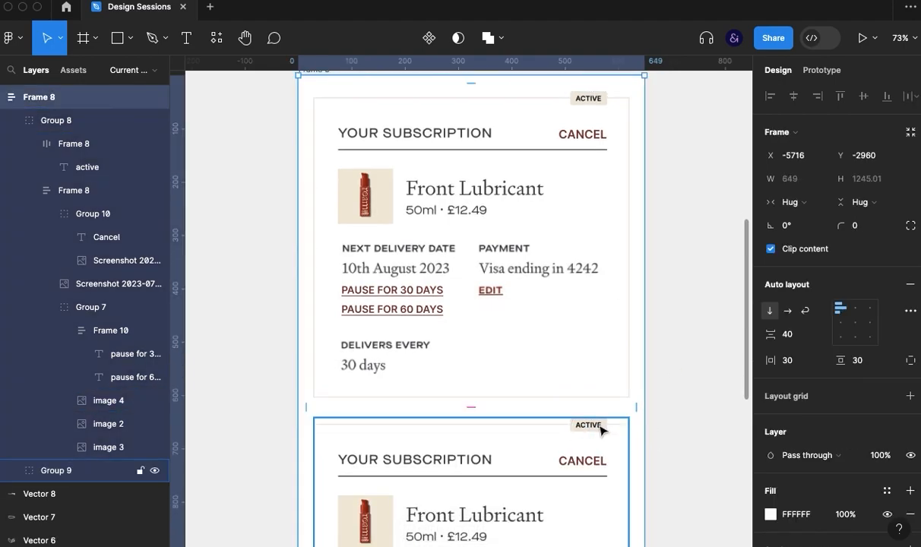
double_click(599, 426)
type("pa")
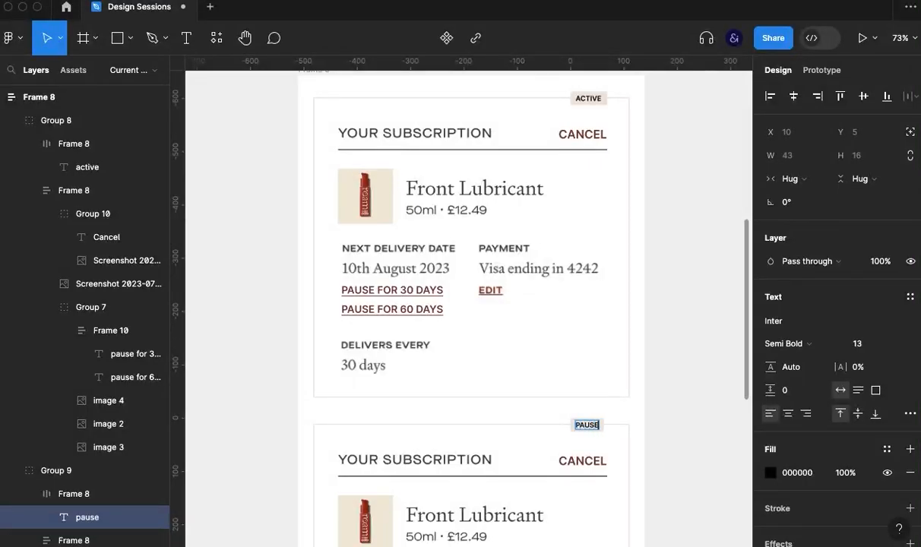
left_click(699, 417)
- Set the font size of both the ACTIVE and PAUSED tag texts to 15
left_click(610, 436)
left_click_drag(611, 436, 626, 465)
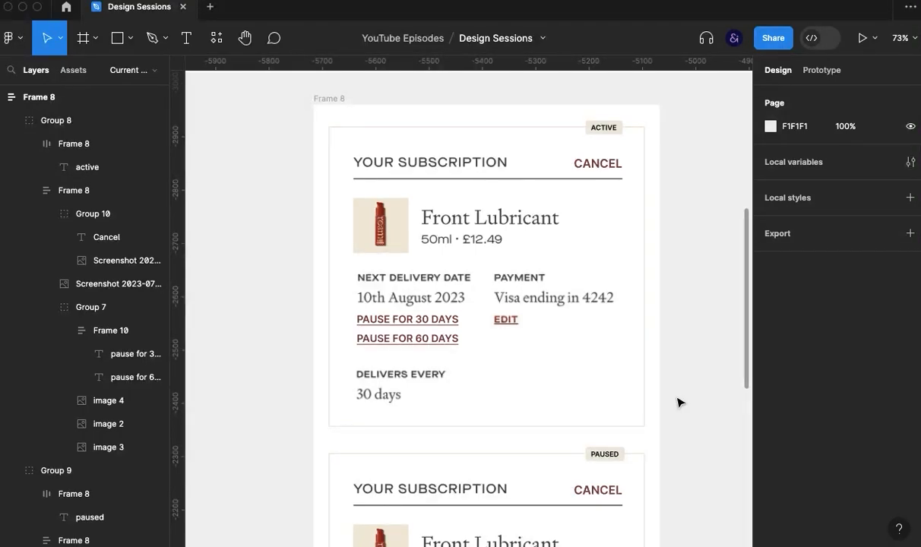
left_click(610, 134, "super")
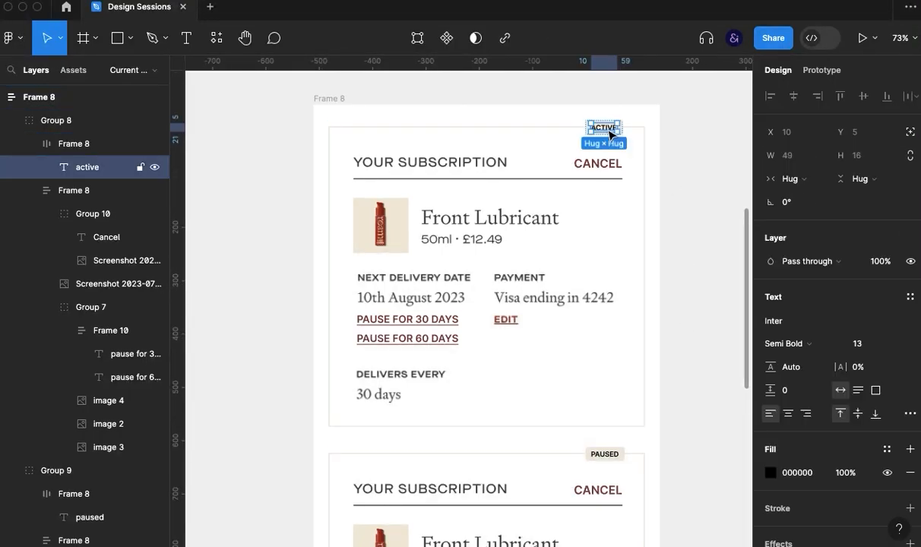
left_click(604, 454, "shift+super")
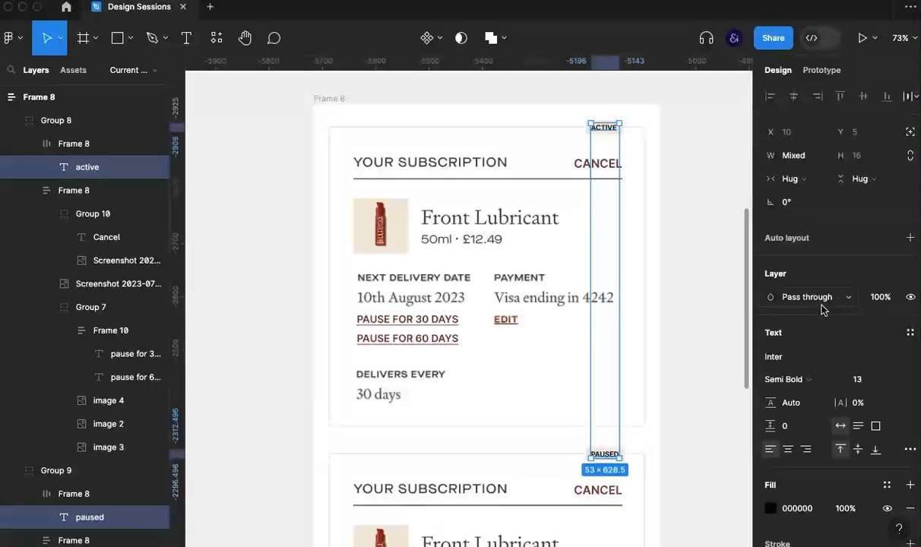
key("Up")
key("Up")
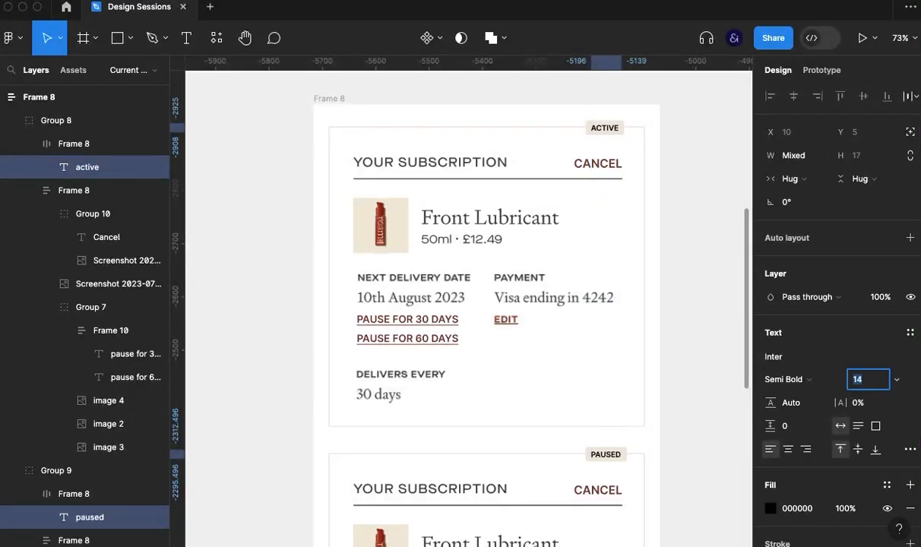
key("Escape")
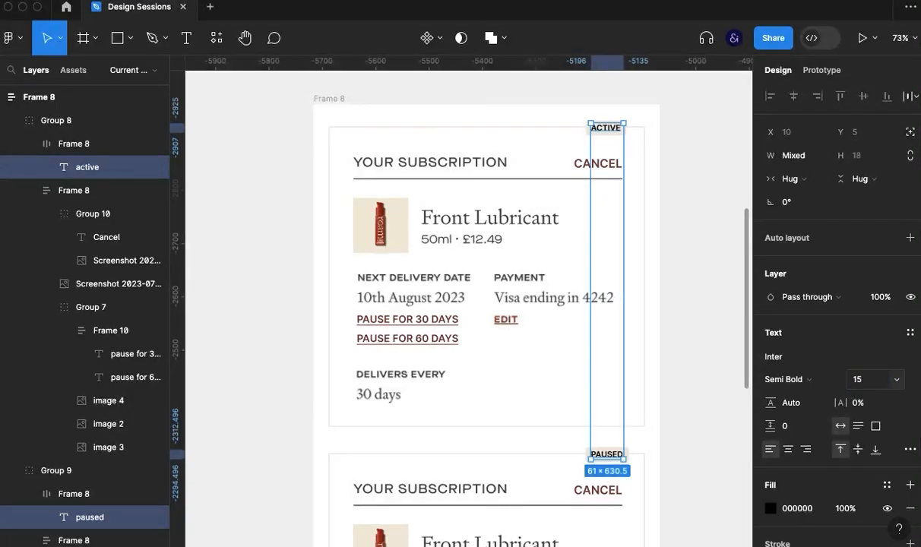
- Move the PAUSED tag to X 498 and shift the ACTIVE tag so both right edges line up with their Cancel links
key("Escape")
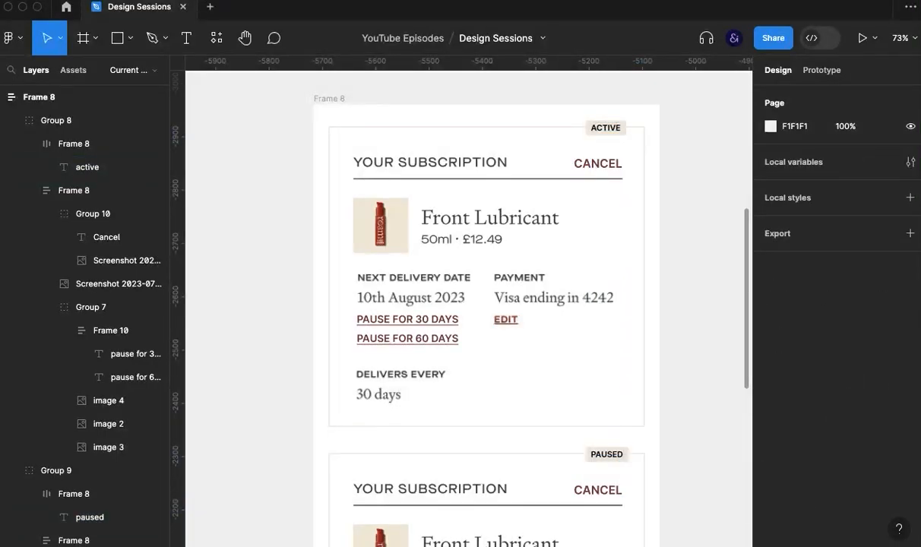
left_click(608, 458)
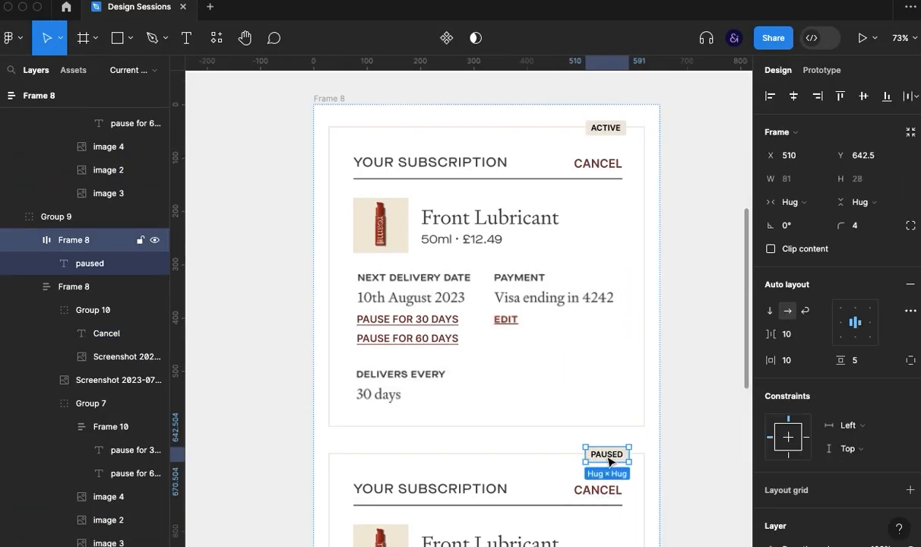
mouse_move(608, 462)
left_mouse_down()
mouse_move(600, 461)
mouse_move(608, 454)
left_mouse_up()
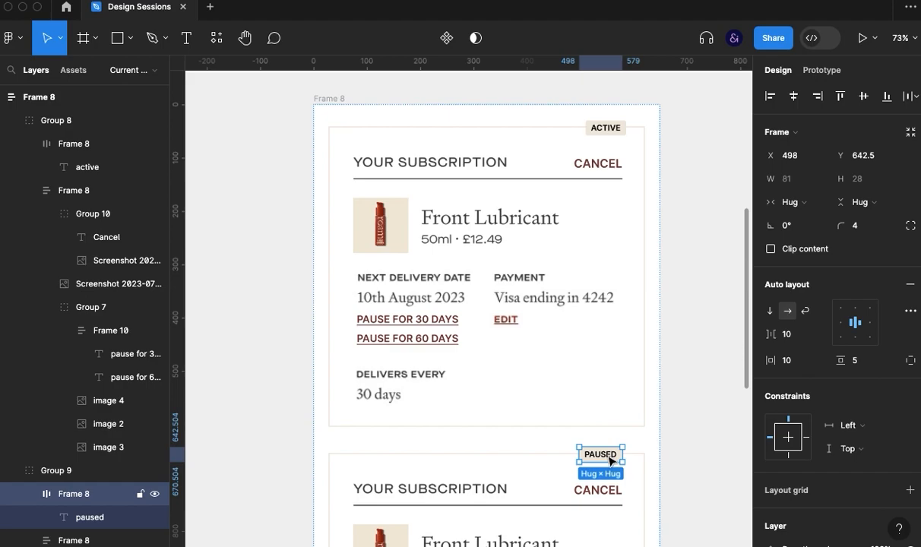
left_click(603, 160)
mouse_move(604, 129)
left_mouse_down()
mouse_move(595, 123)
mouse_move(604, 133)
left_mouse_up()
left_click(707, 295)
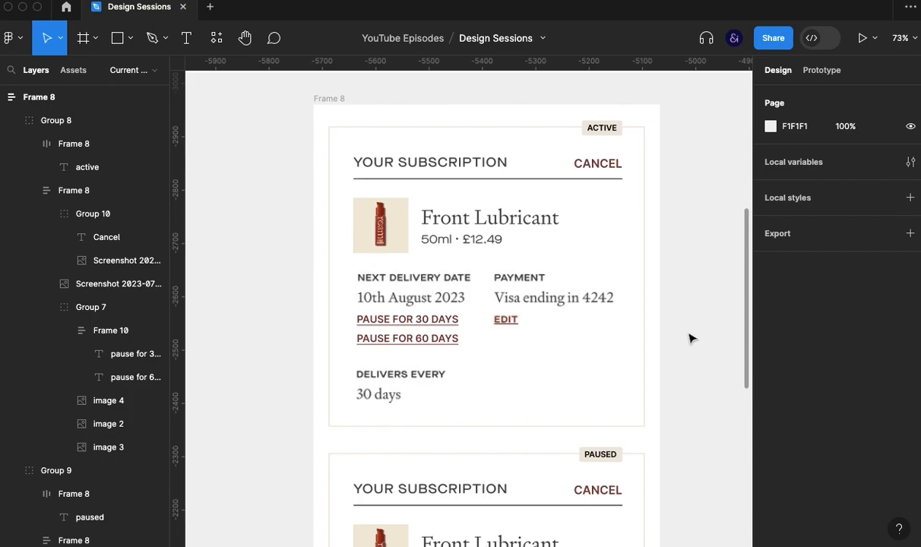
- Set the fill colour of the Cancel and pause links on both cards to #9e2709
key("super+backslash")
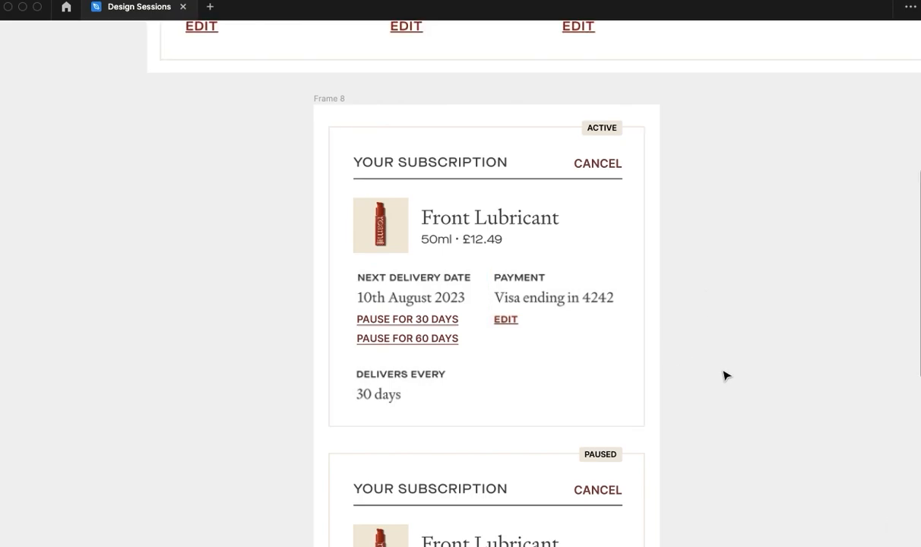
scroll(726, 376, "down", 3)
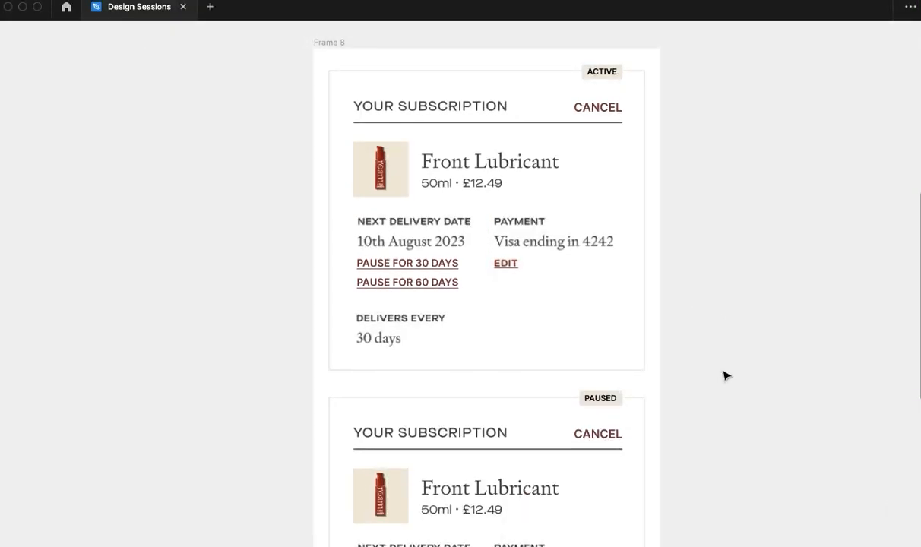
left_click(592, 102)
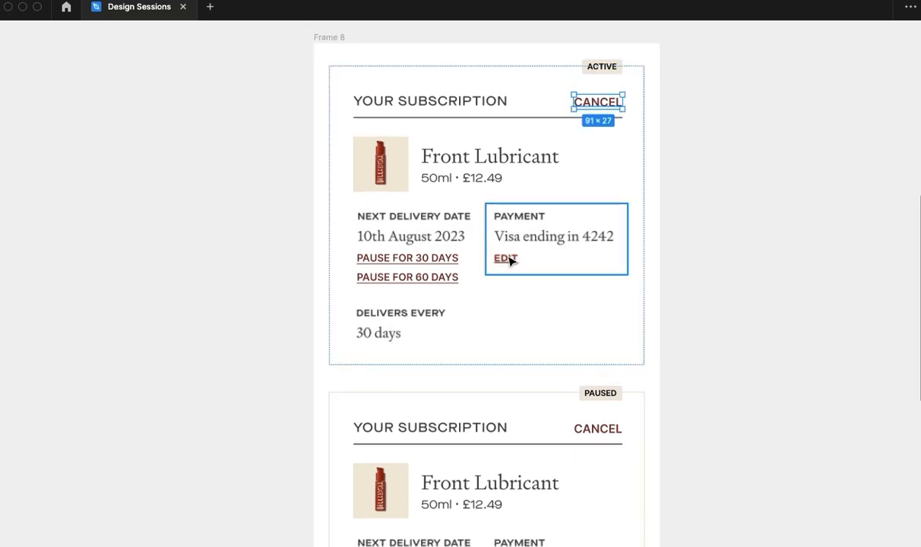
left_click(411, 263, "shift")
left_click(432, 282, "shift")
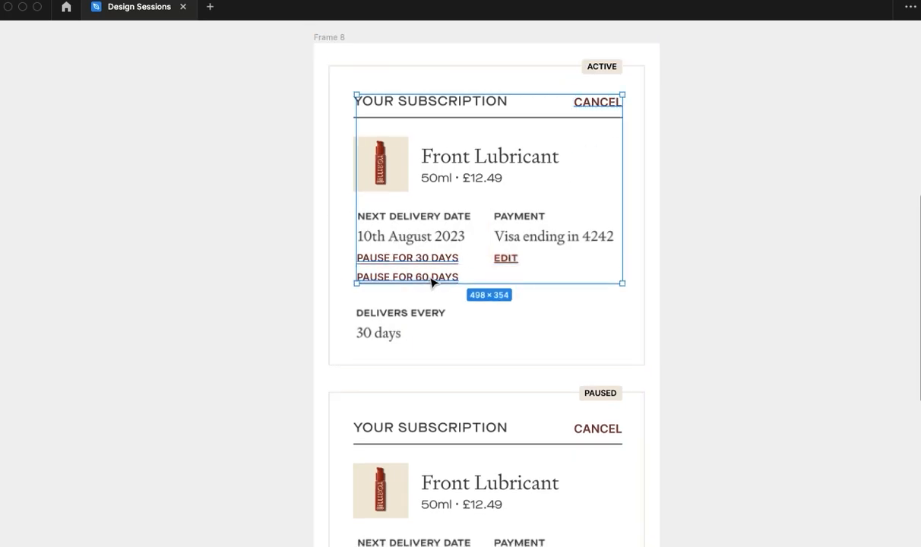
left_click(586, 431, "shift")
scroll(593, 437, "down", 10)
left_click(407, 362, "shift")
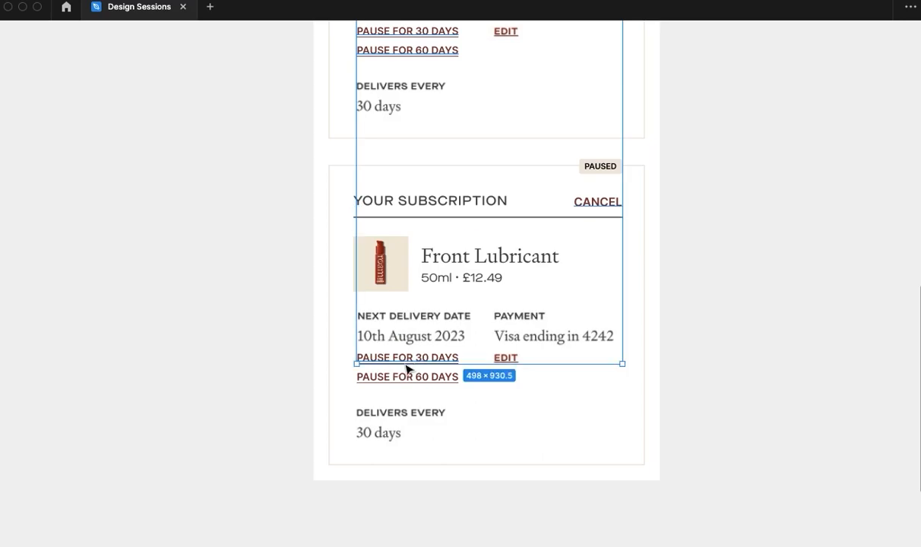
left_click(415, 378, "shift")
key("ctrl+backslash")
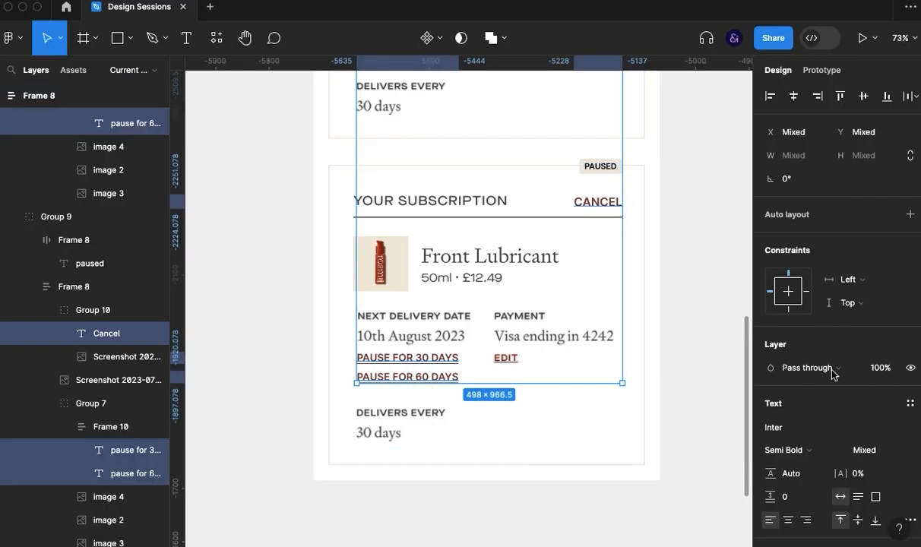
scroll(829, 372, "down", 4)
type("#9e2709230")
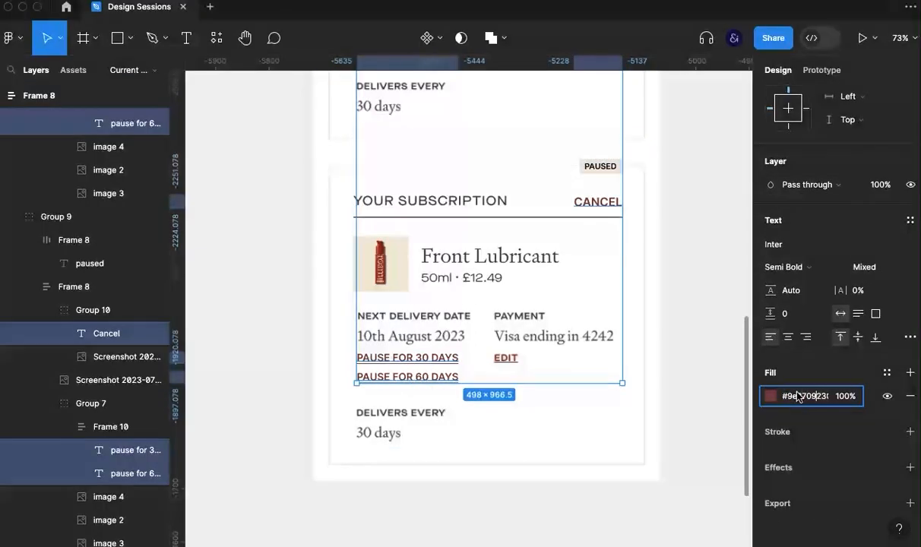
key("Return")
key("ctrl+backslash")
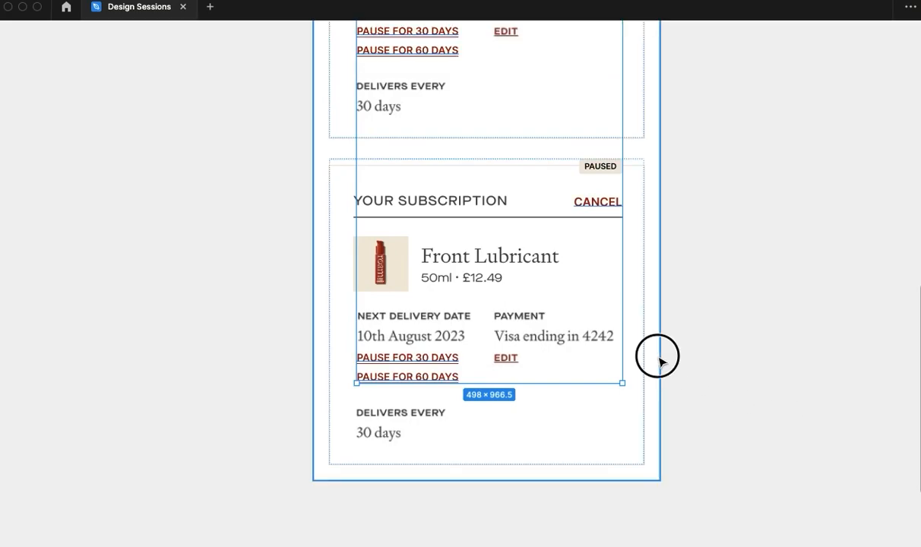
key("Escape")
- Change the font weight of the Cancel links on both cards to Medium
scroll(700, 310, "up", 5)
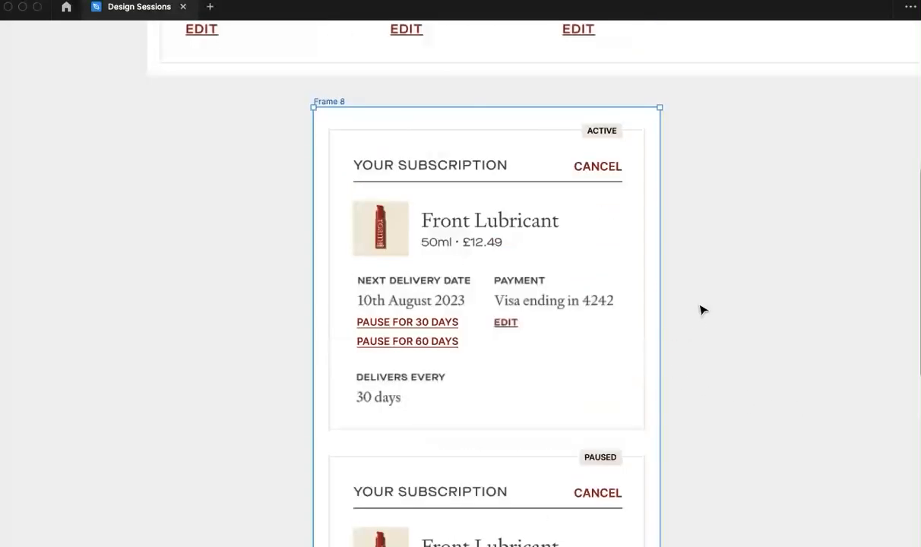
double_click(597, 166)
left_click(600, 493, "shift")
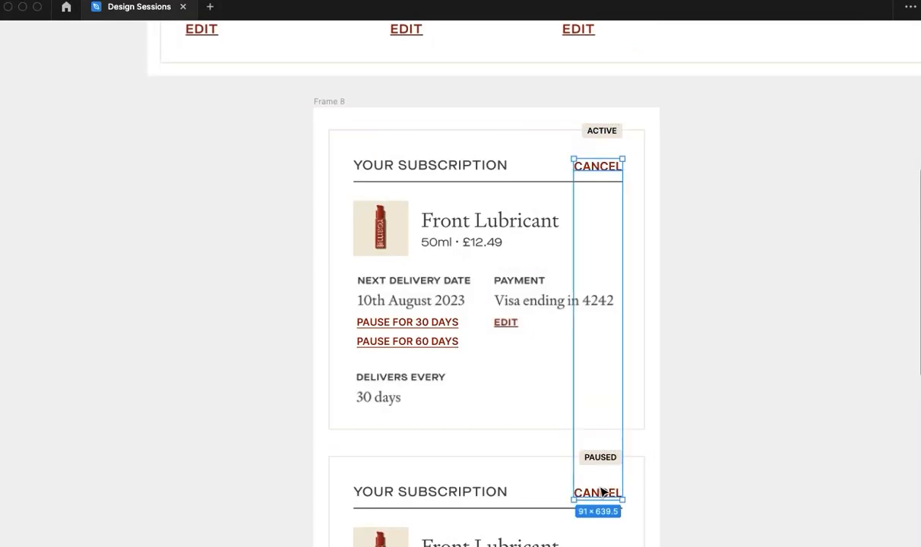
key("ctrl+backslash")
left_click(796, 451)
left_click(803, 430)
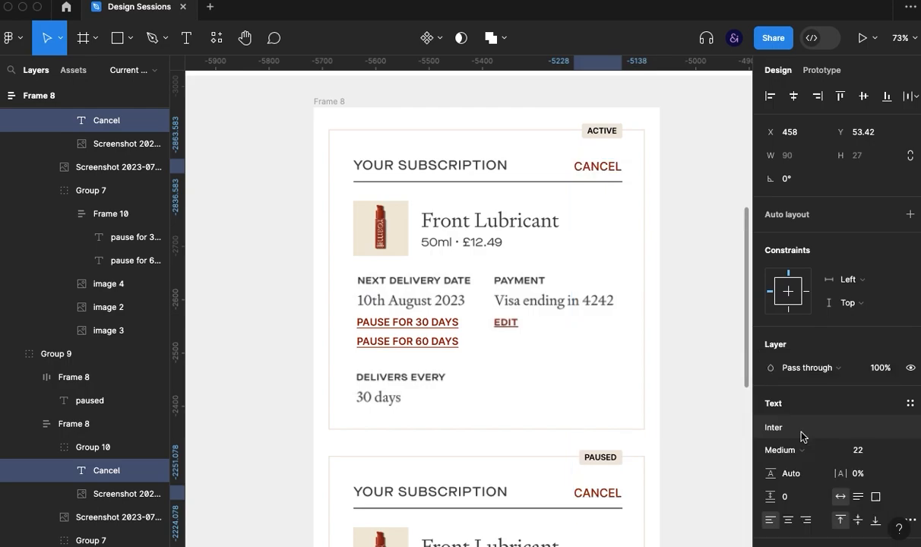
left_click(701, 420)
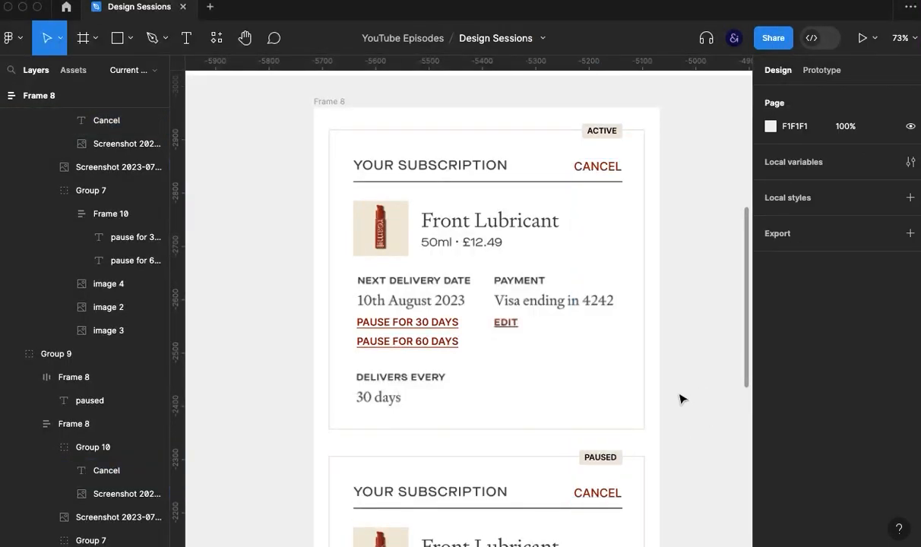
- Set the letter spacing of both the ACTIVE and PAUSED tag texts to 4%
key("ctrl+backslash")
scroll(680, 397, "down", 3)
left_click(600, 70)
left_click(599, 396, "shift")
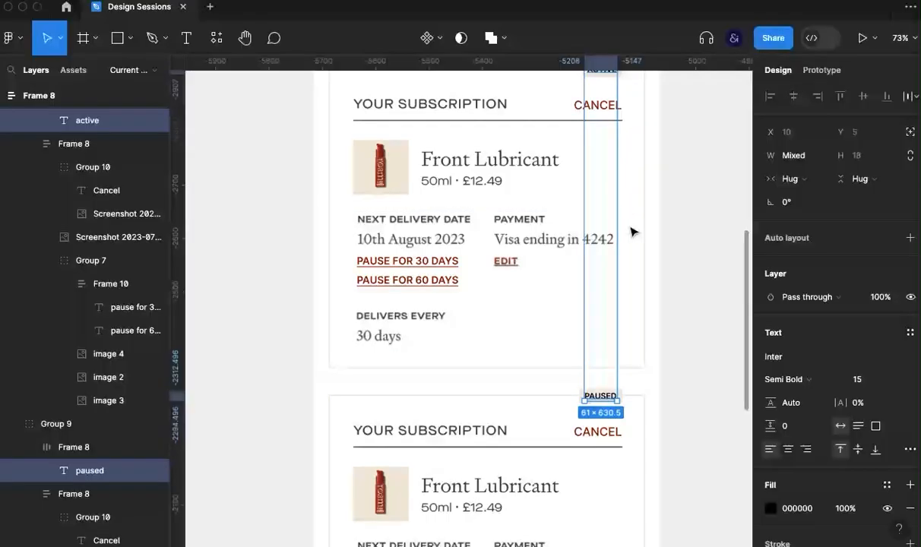
key("ctrl+backslash")
left_click(878, 409)
key("Up")
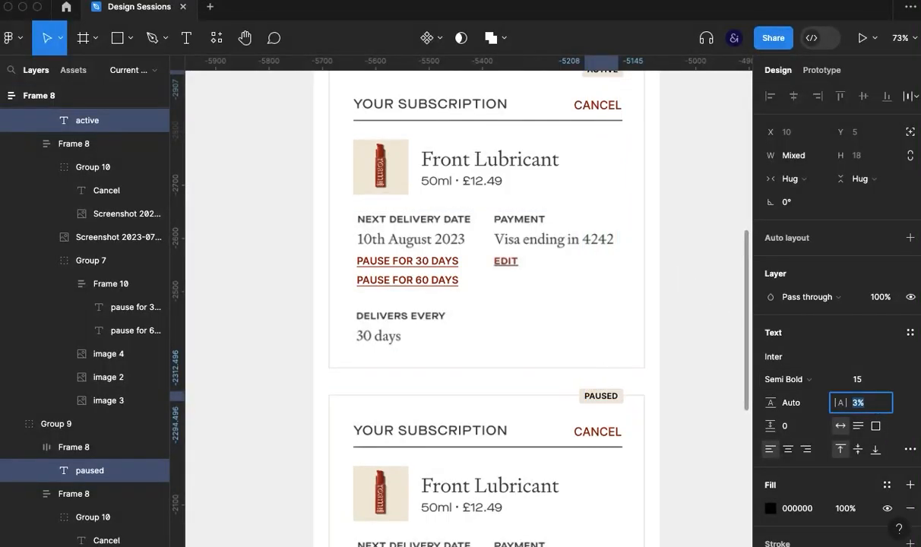
key("Return")
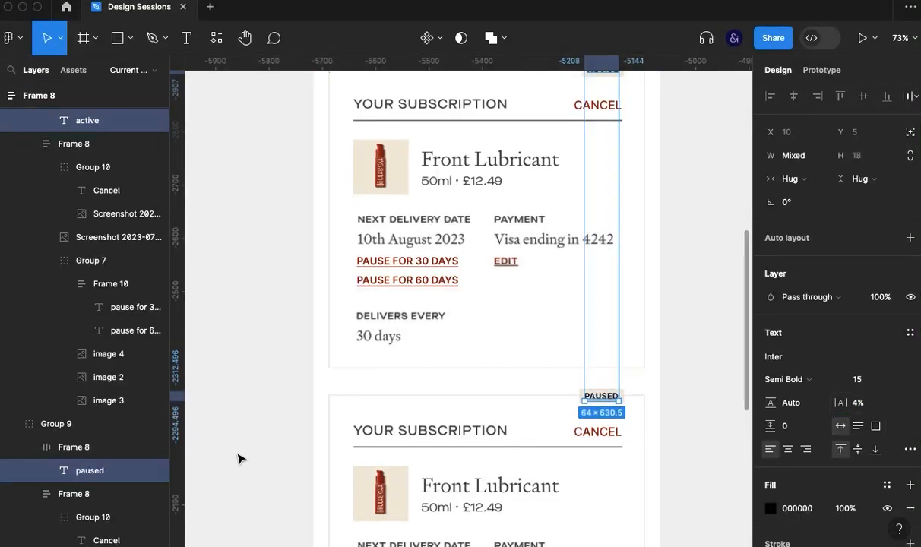
- Nudge the ACTIVE and PAUSED tags left until their right edges line up with the Cancel links again
left_click(61, 446)
scroll(598, 330, "up", 2)
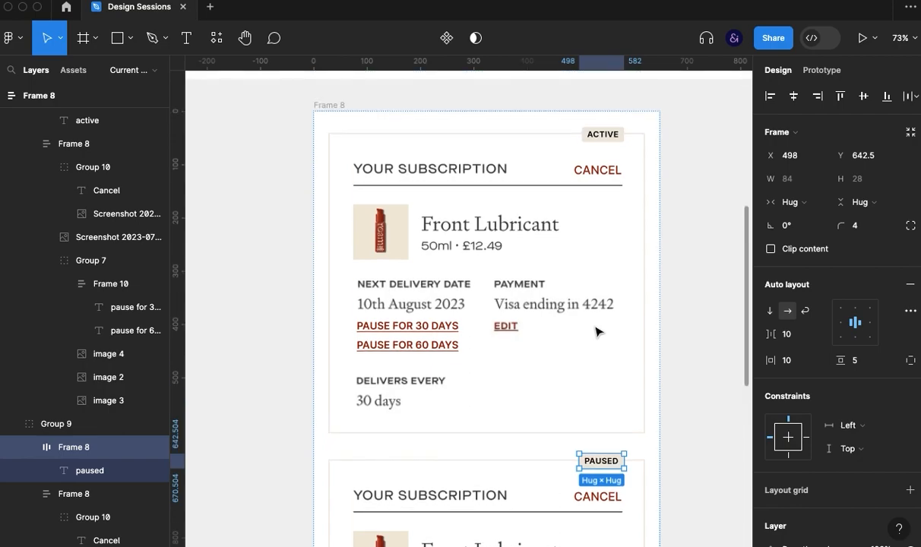
left_click(593, 145, "shift")
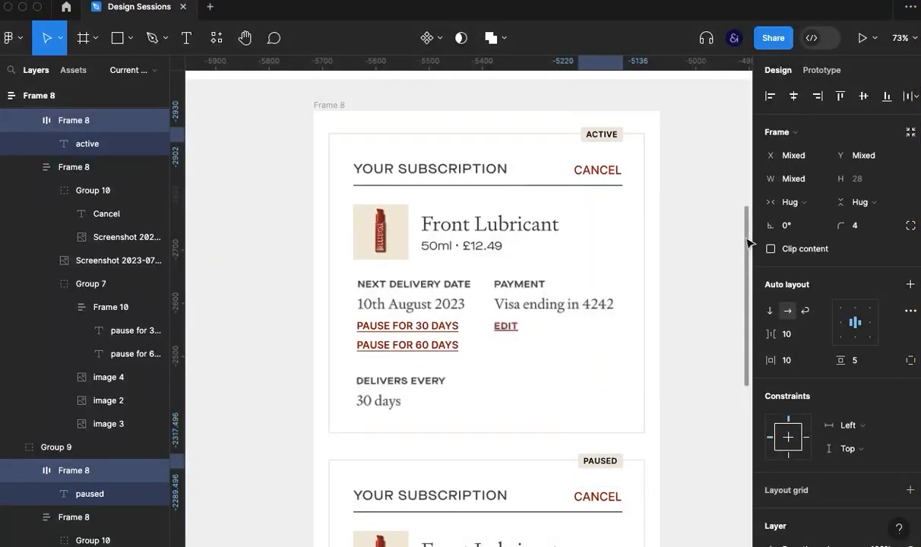
key("Left")
key("Left")
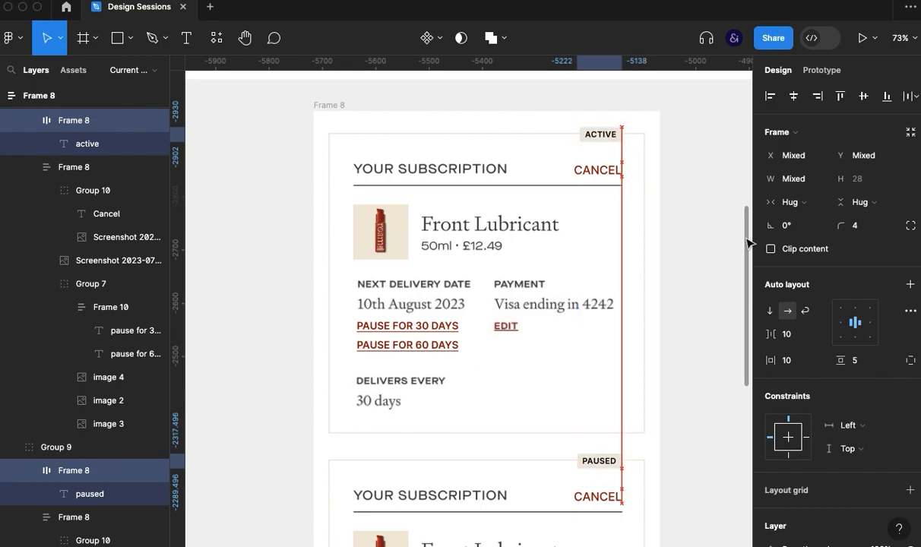
left_click(717, 355)
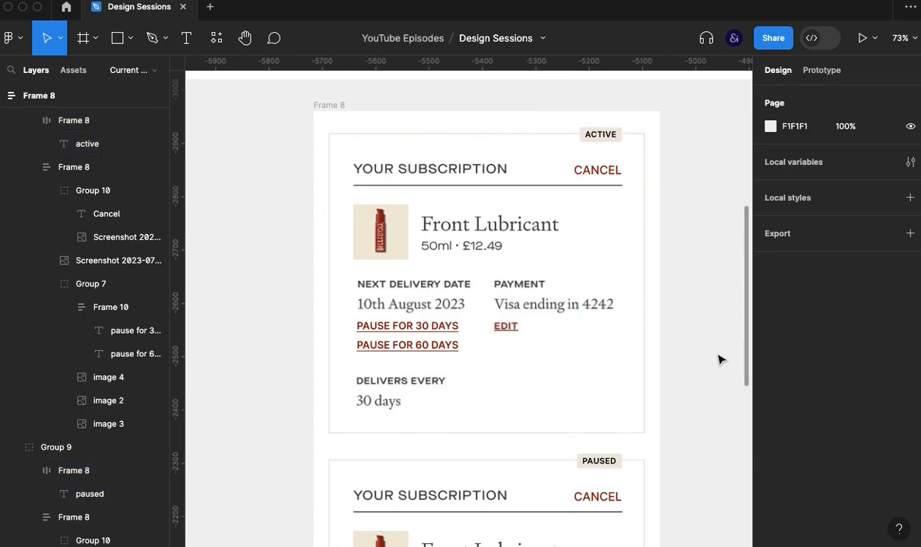
- Rename the top-level Frame 8 holding both subscription cards as Mobile
key("super+backslash")
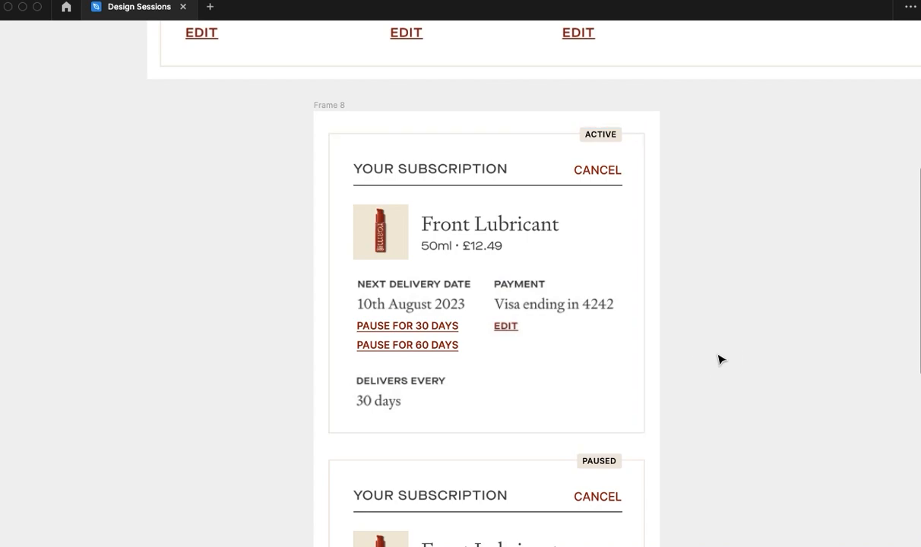
scroll(721, 360, "down", 1)
left_click(325, 101)
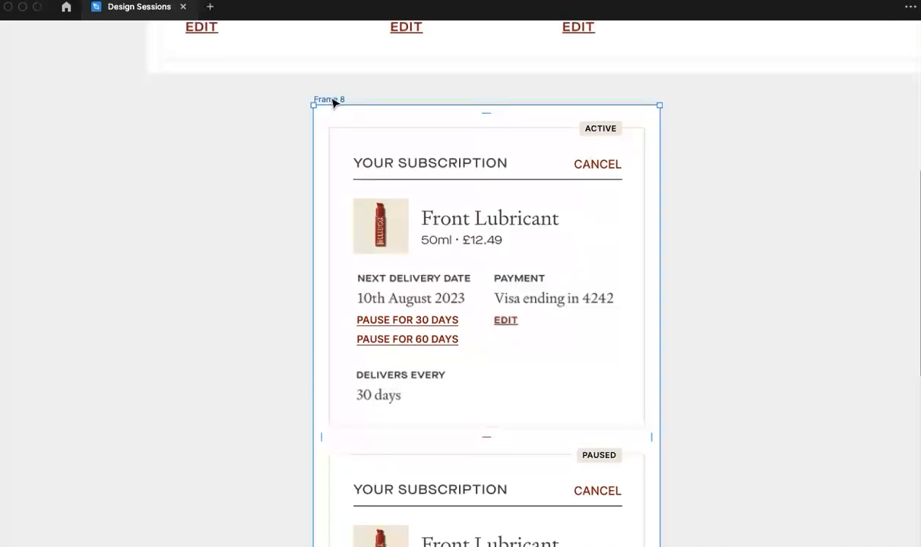
double_click(329, 99)
type("Mobile")
key("Return")
left_click(719, 335)
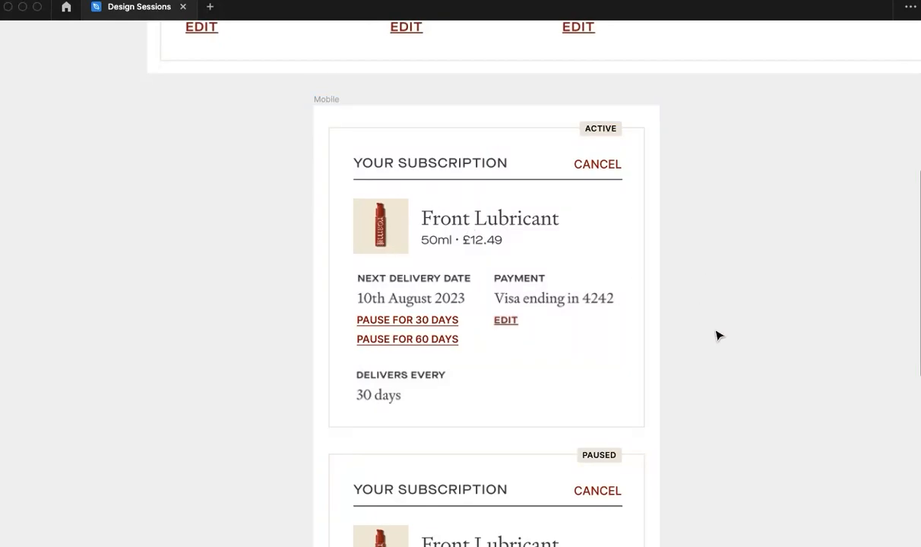
- Change the Cancel link text on the paused card to RESUME
scroll(719, 335, "down", 5)
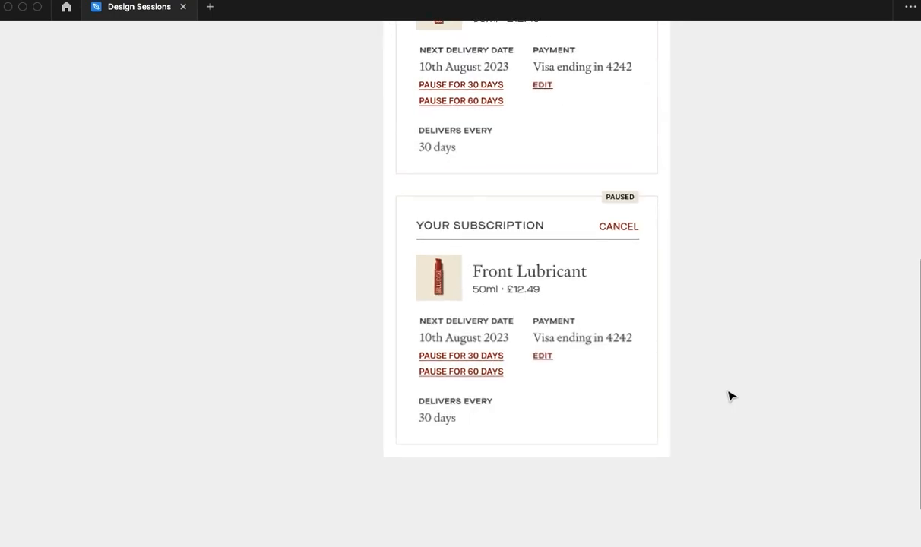
double_click(596, 197)
type("RES")
left_click(695, 256)
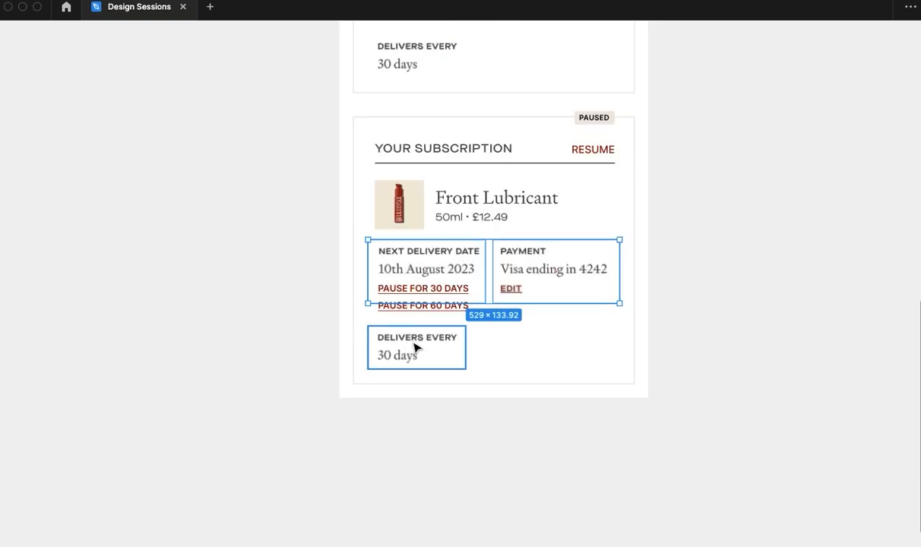
- Delete the next delivery date, payment and delivers every sections and the 30 and 60 day pause links from the paused card
left_click(414, 344, "shift")
key("Delete")
left_click(431, 262)
left_click(480, 218)
left_click(436, 260)
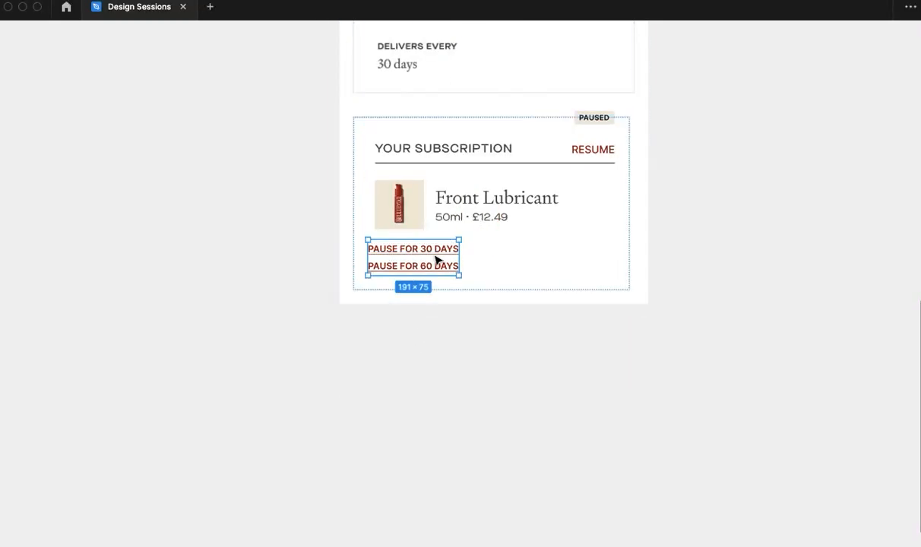
key("Delete")
- Paste the copied "Whilst your subscription is paused" message block into the paused card below the product details
left_click(545, 210)
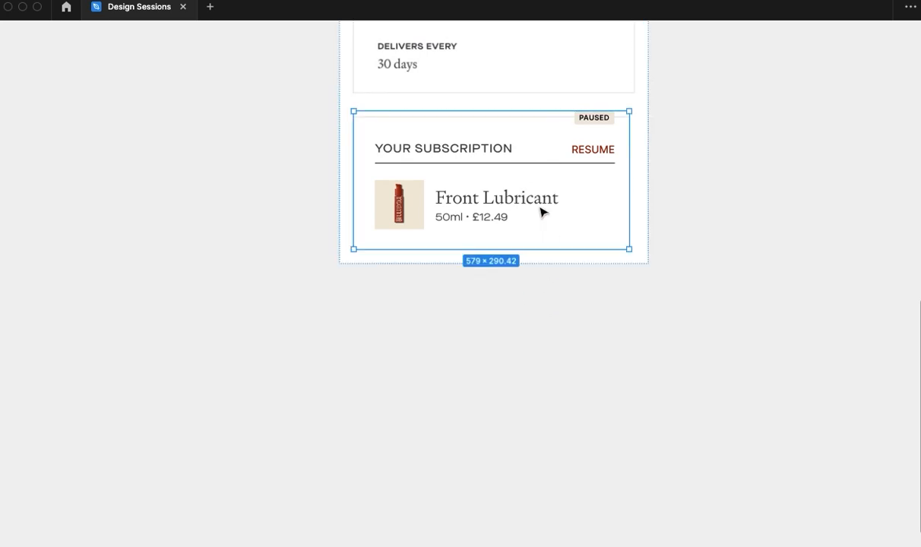
key("ctrl+v")
left_click(732, 230)
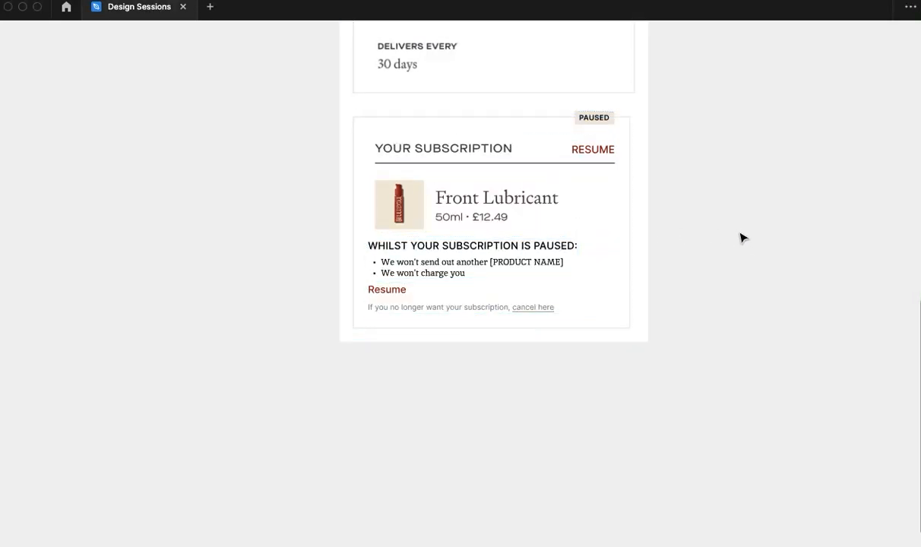
- Delete the Resume link between the bullet list and the cancel note in the paused card's message block
scroll(461, 348, "up", 1)
scroll(461, 348, "up", 2)
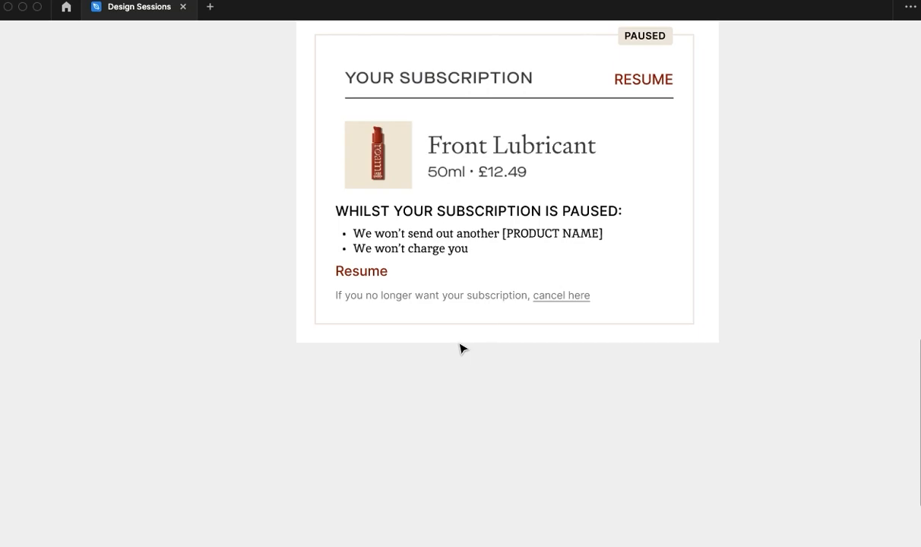
scroll(488, 390, "up", 2)
left_click_drag(487, 389, 491, 400)
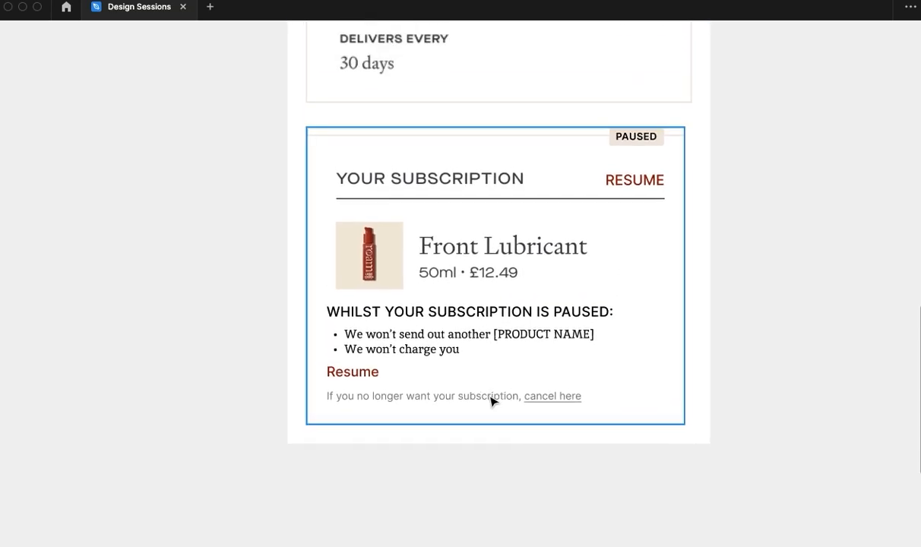
left_click(387, 396)
left_click(370, 372)
key("Delete")
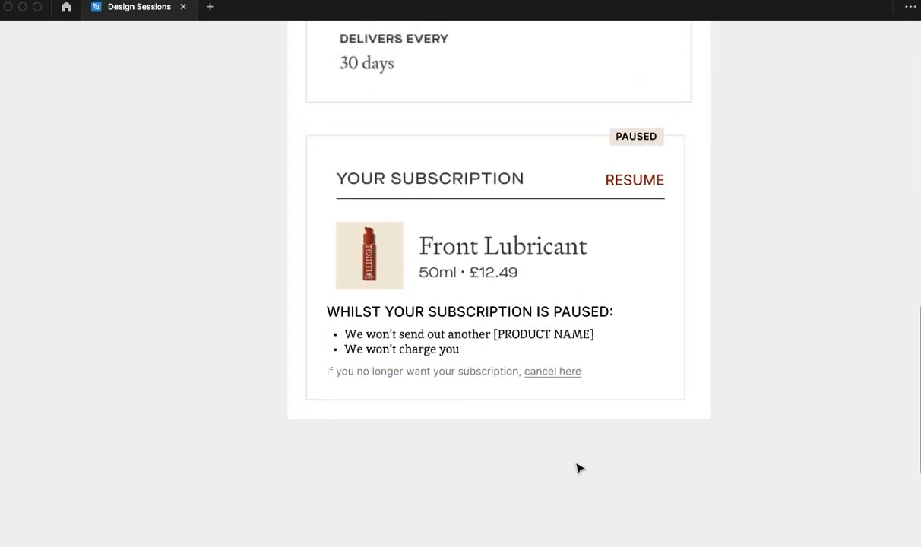
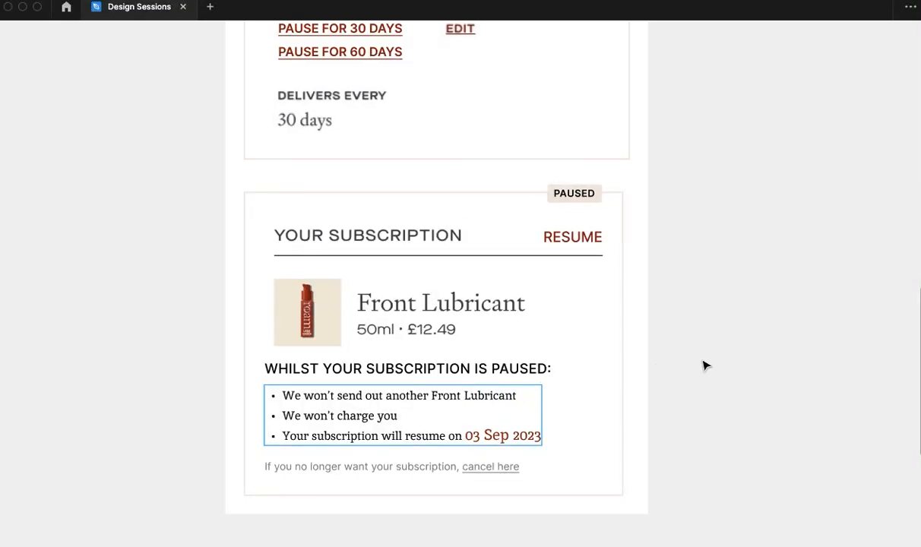
- Move the Mobile frame below the left end of Frame 2, duplicate it alongside, and rename the copy Desktop
scroll(714, 384, "down", 1)
scroll(714, 391, "down", 5)
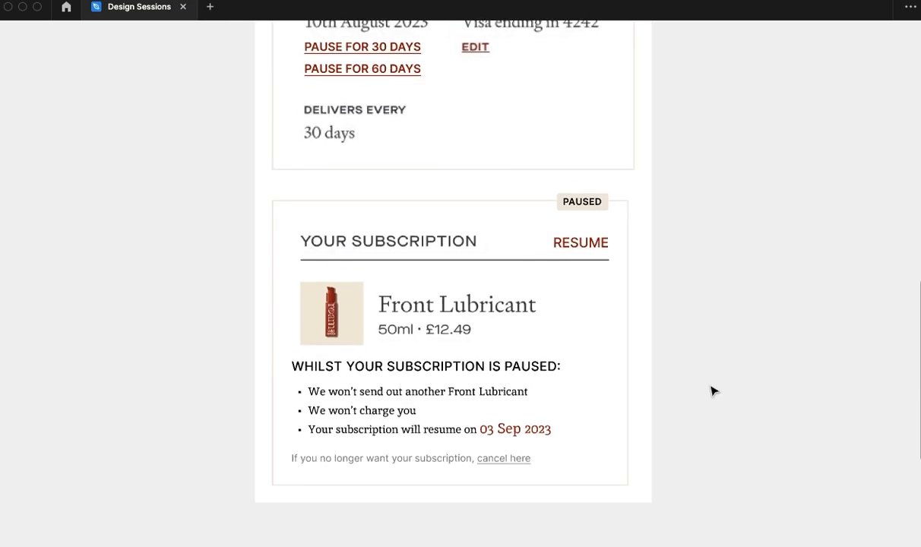
scroll(713, 390, "down", 2)
left_click_drag(701, 349, 540, 474)
left_click_drag(597, 308, 645, 335)
left_click_drag(346, 240, 75, 250)
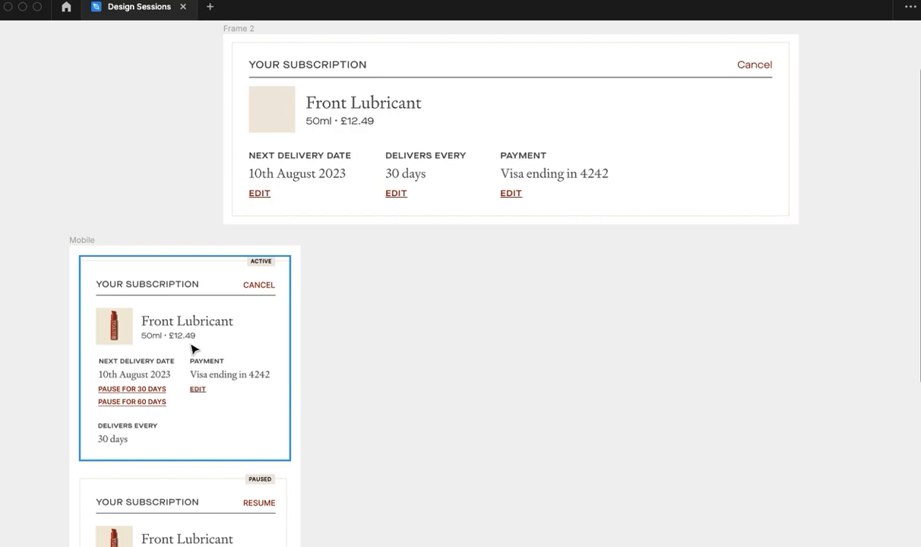
left_click_drag(83, 244, 340, 236, "alt")
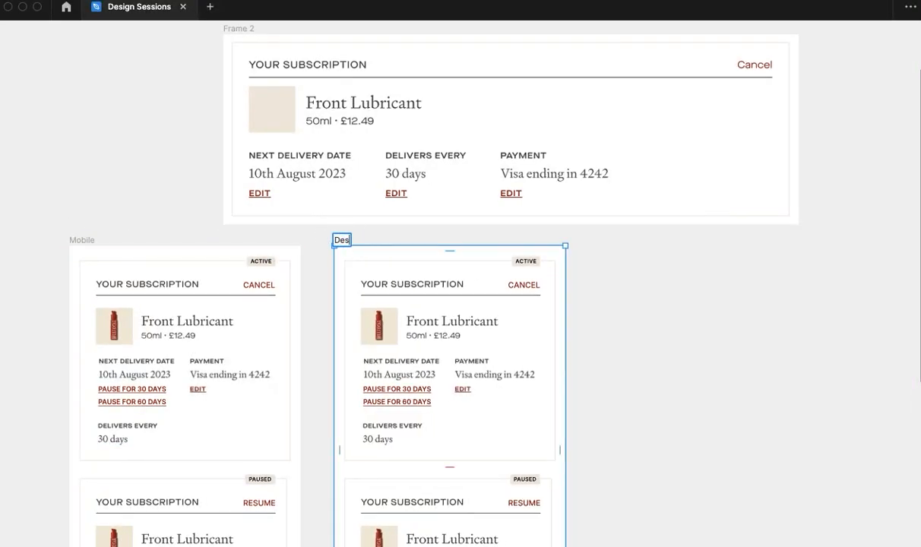
left_click(587, 334)
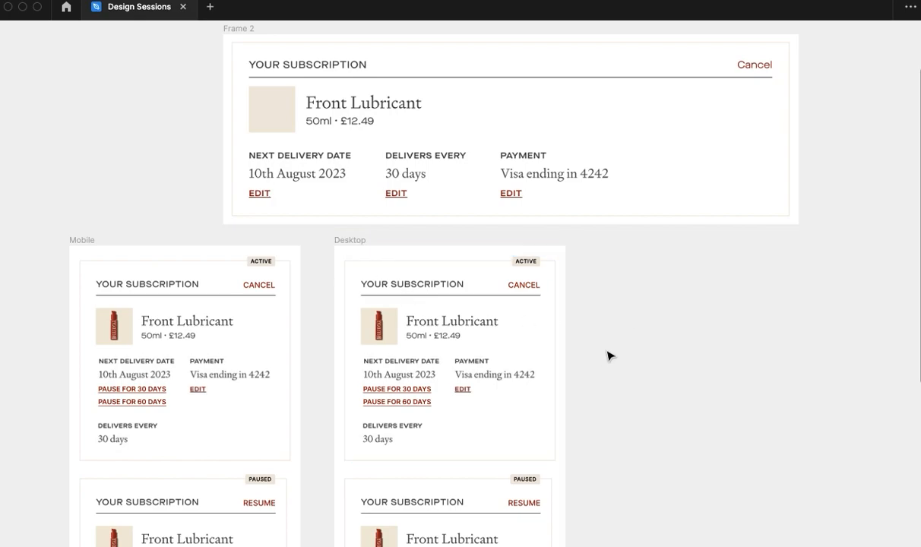
- Group the next delivery date image with the two pause links in the Desktop frame's active card
left_click(500, 367)
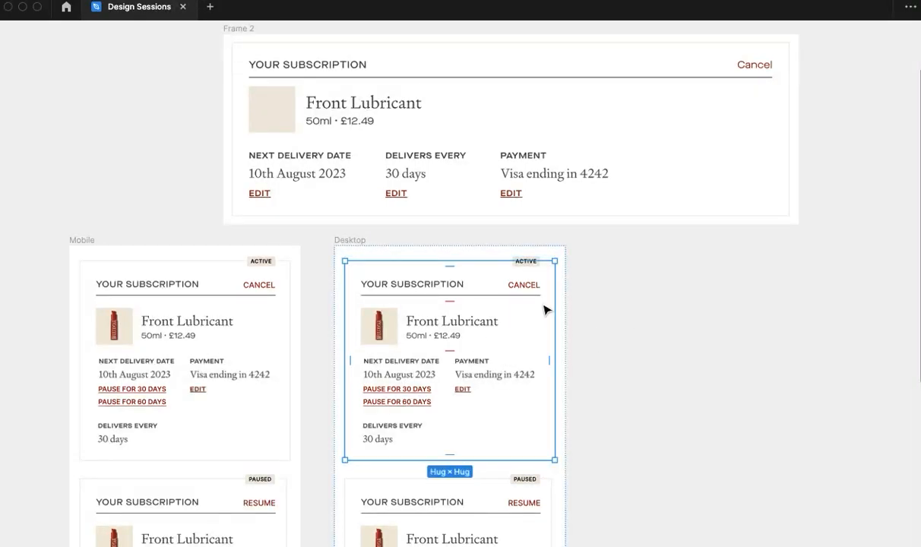
left_click(456, 391)
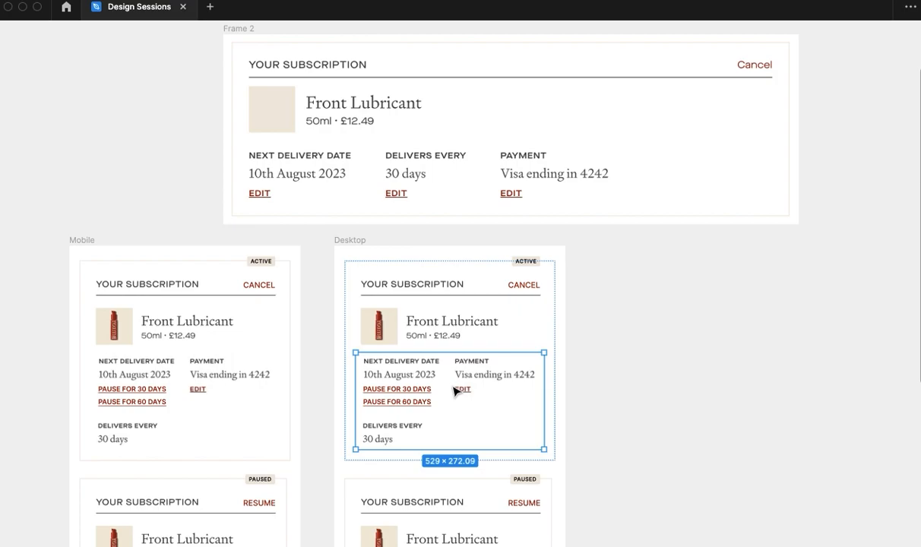
key("super+backslash")
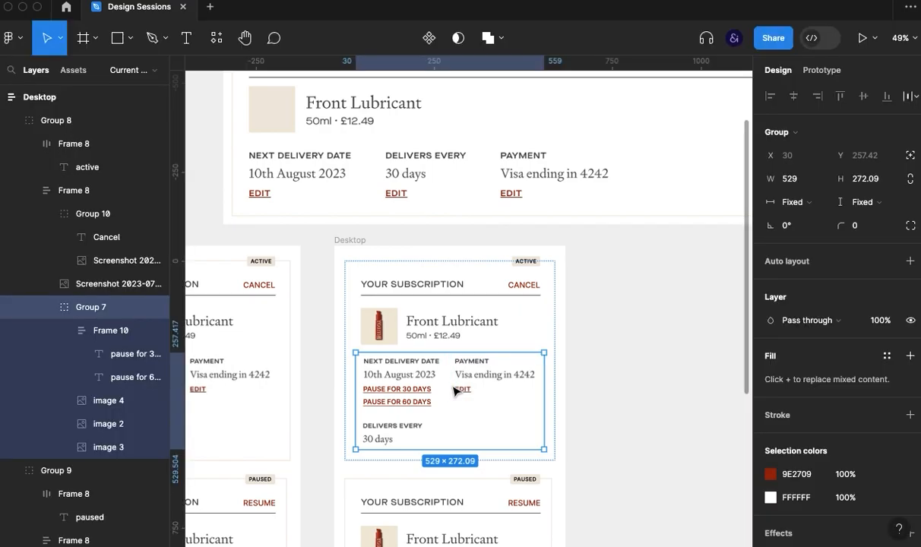
left_click(63, 330)
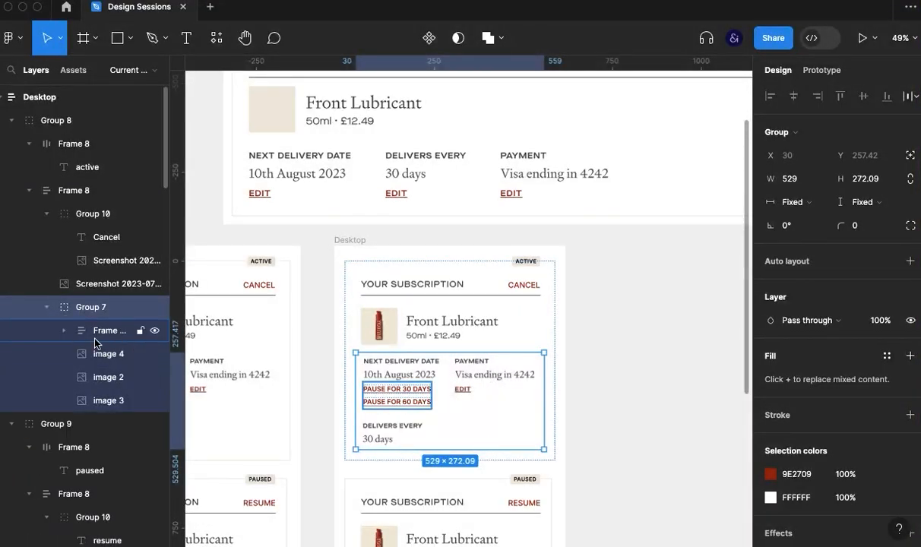
left_click(98, 332)
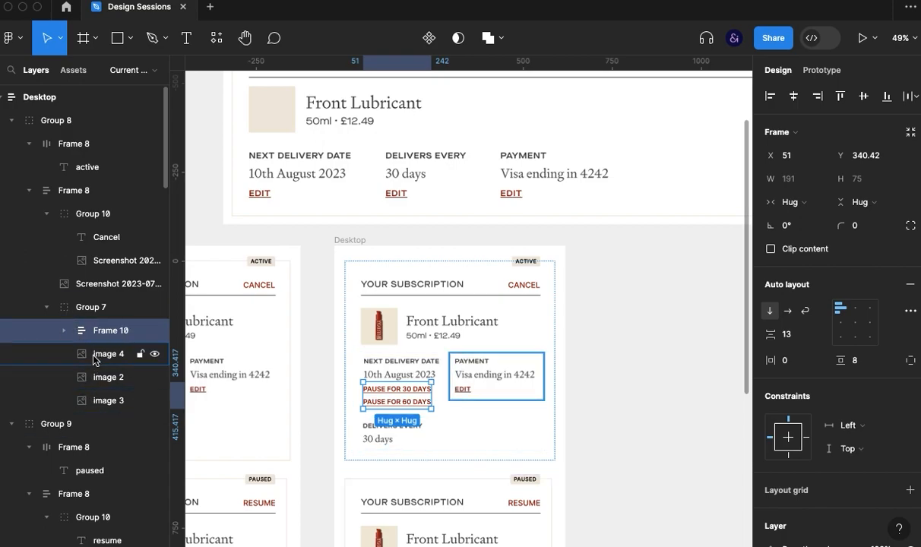
left_click(103, 401)
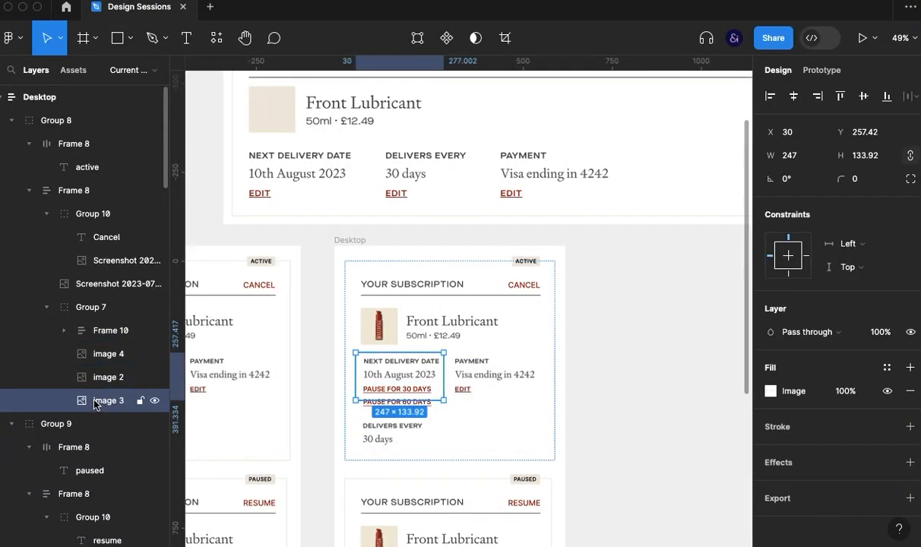
left_click(100, 333, "shift")
key("super+g")
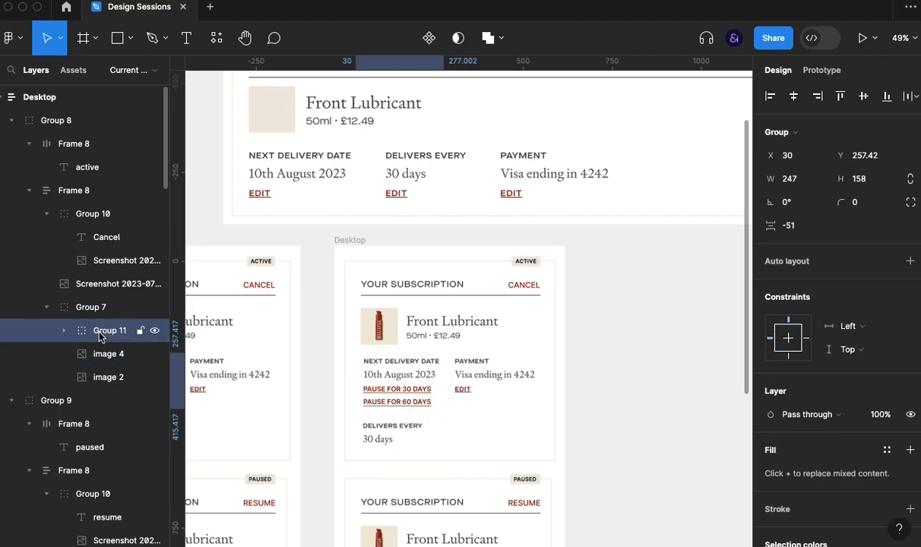
- Apply horizontal auto layout to the delivery and payment details group, and widen the Desktop active card to 927
left_click(91, 307)
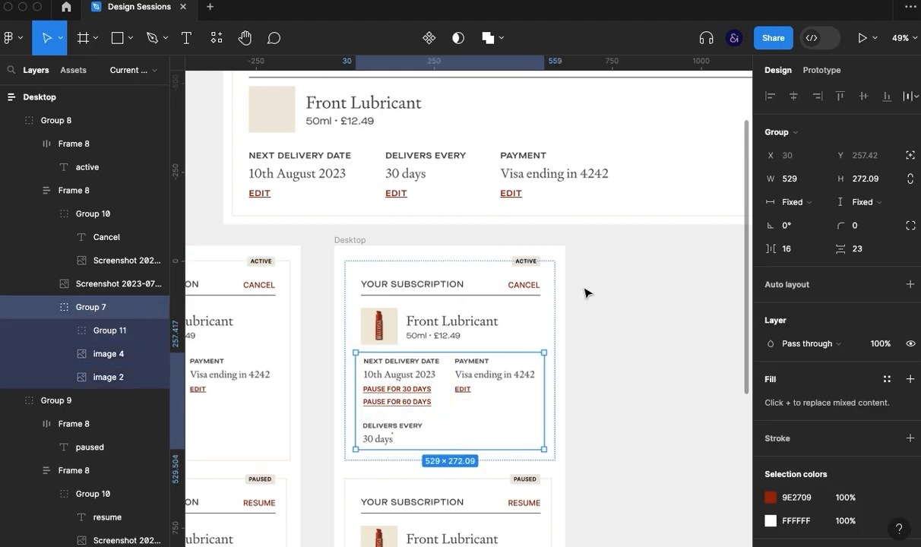
left_click(789, 283)
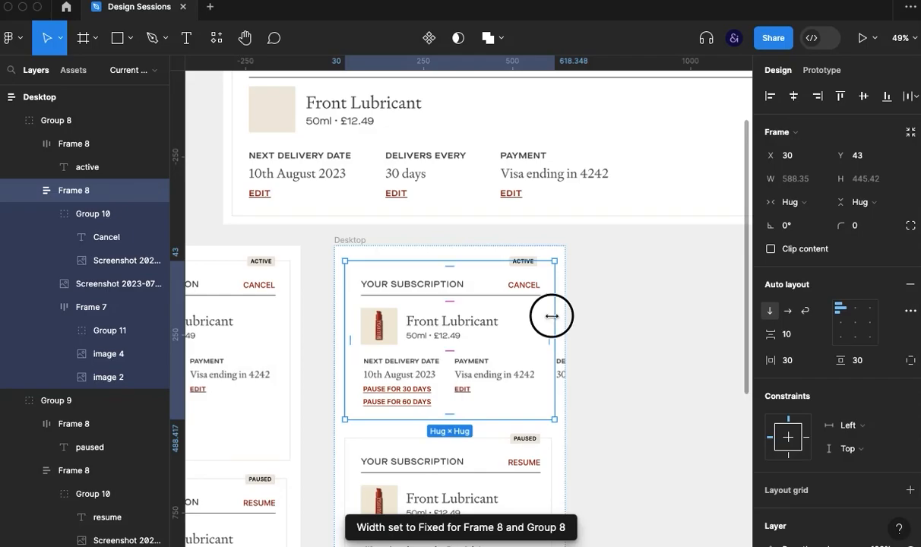
left_click_drag(552, 315, 676, 312)
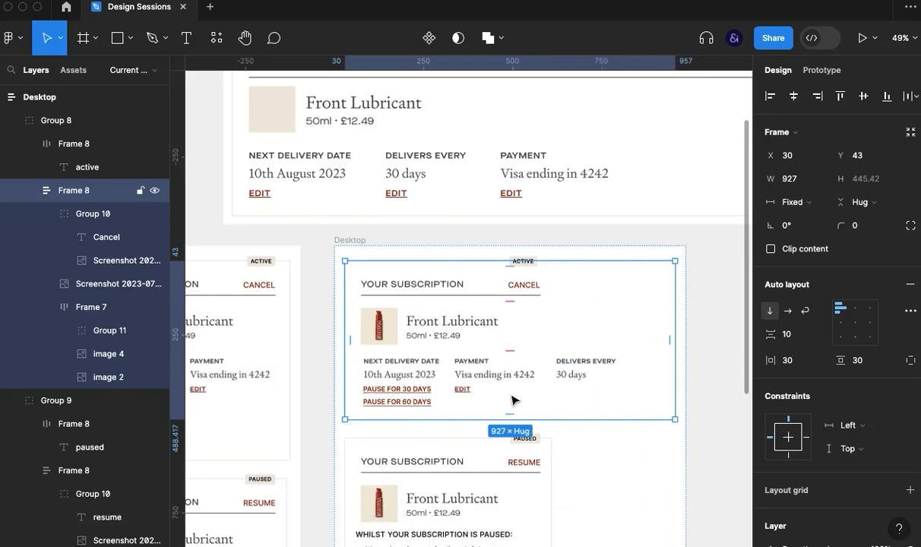
- Set the details row in the Desktop active card to hug its contents horizontally, with a 45 gap between items
left_click(519, 381)
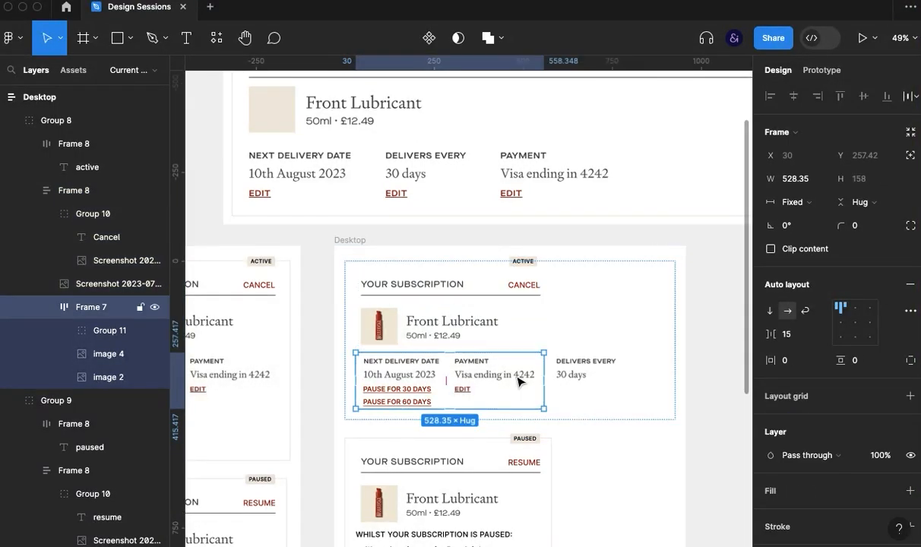
left_click(582, 403)
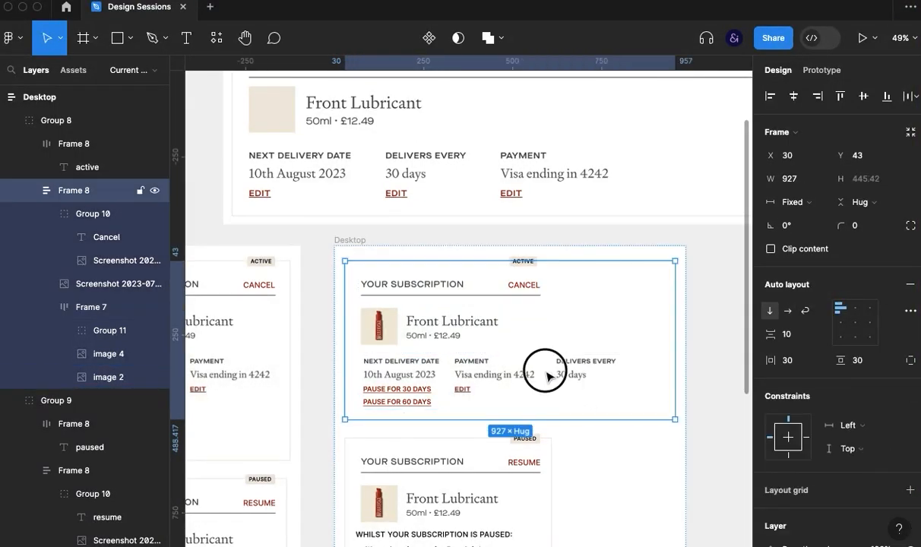
left_click(547, 376)
left_click(822, 211)
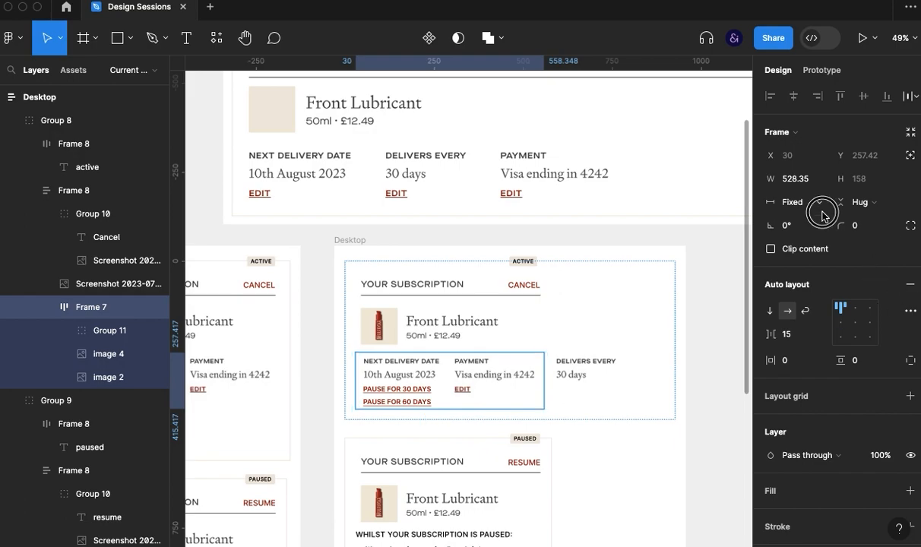
left_click(820, 218)
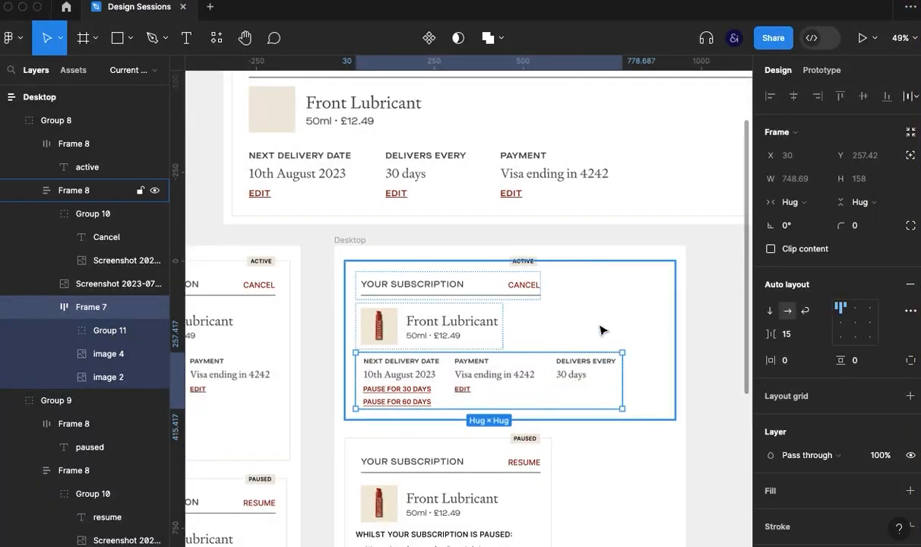
key("shift+Up")
key("shift+Up")
key("shift+Up")
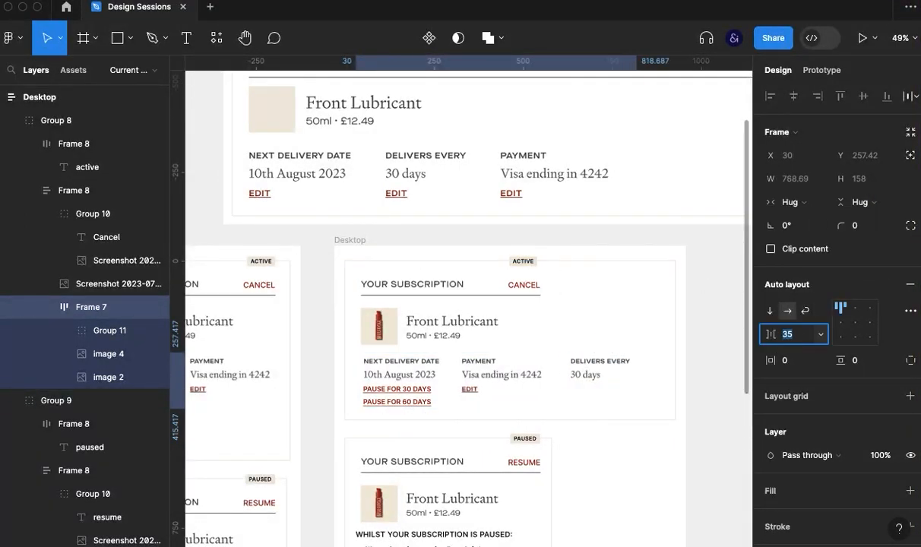
left_click(727, 416)
- Try to stretch the Your Subscription header image in the Desktop active card to a width of 739
left_click(513, 293, "super")
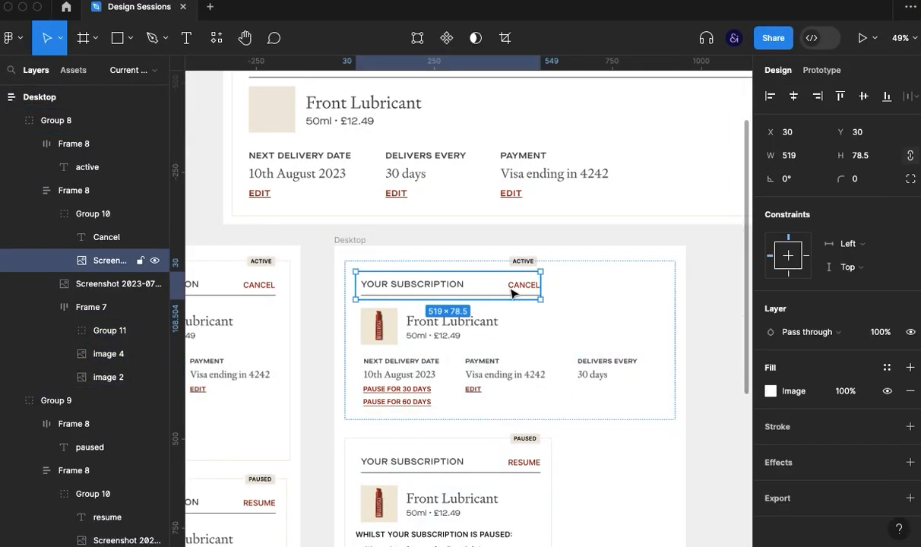
left_click_drag(540, 288, 619, 288)
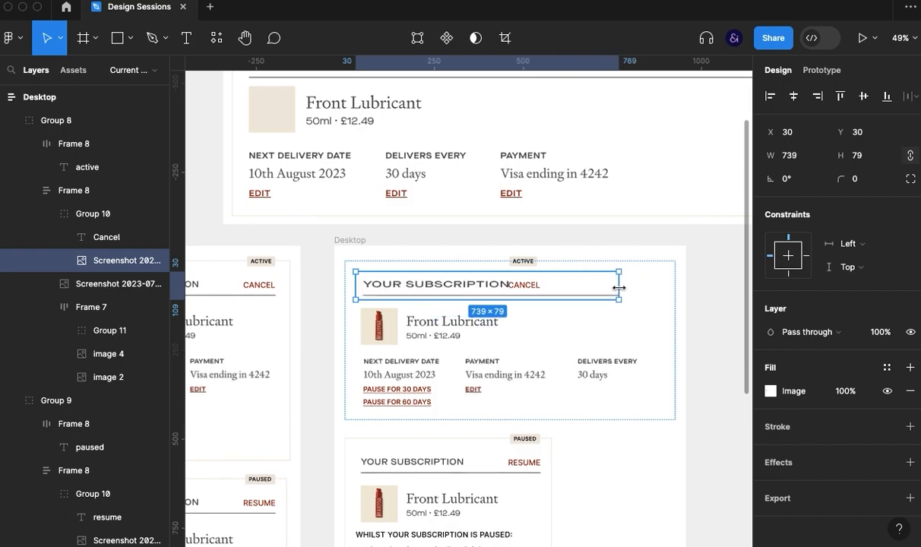
key("super+z")
- Move the Cancel link across to the right end of the Desktop active card's header, at X 794
left_click(525, 286)
left_click_drag(527, 288, 647, 288)
- Try to move the ACTIVE tag above the Cancel link in the Desktop active card
left_click_drag(527, 264, 655, 272)
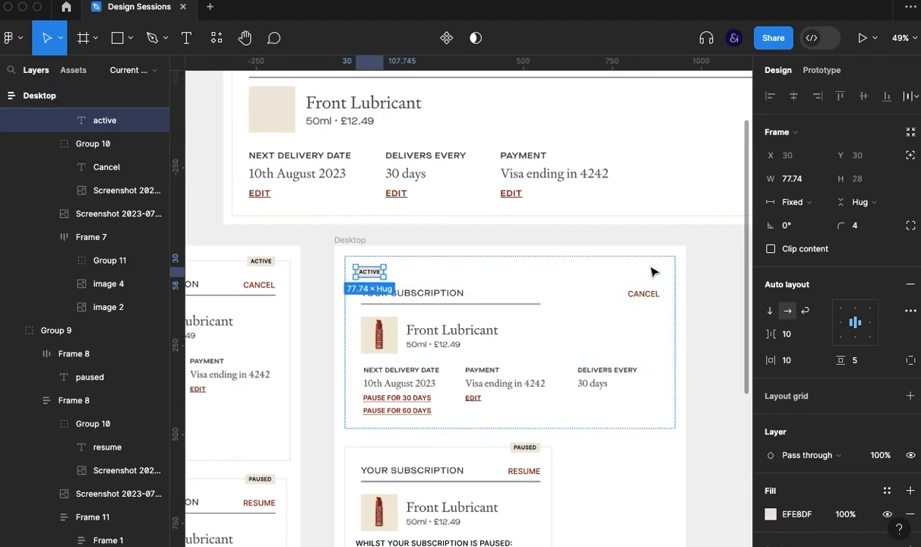
key("super+z")
key("shift+Right")
key("shift+Right")
key("shift+Right")
key("shift+Right")
key("shift+Right")
key("shift+Right")
key("shift+Right")
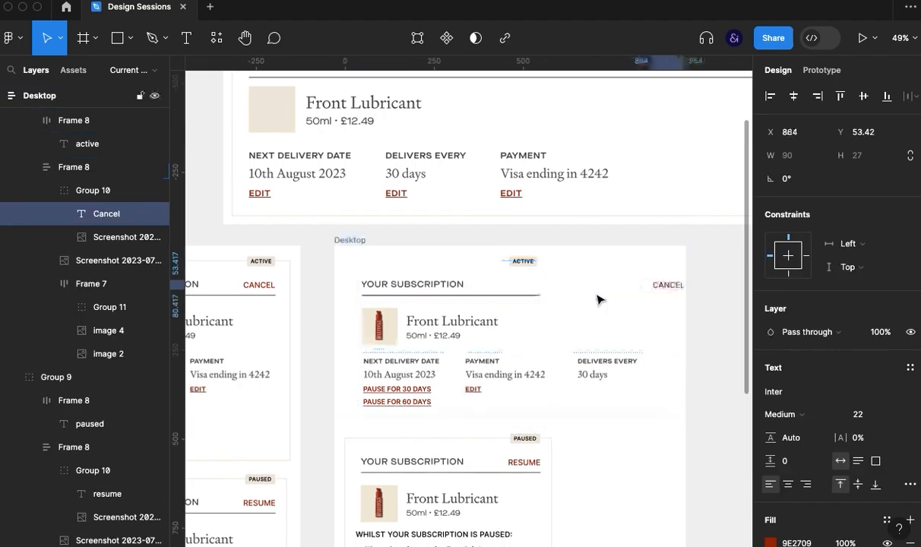
left_click_drag(524, 261, 636, 264)
key("super+z")
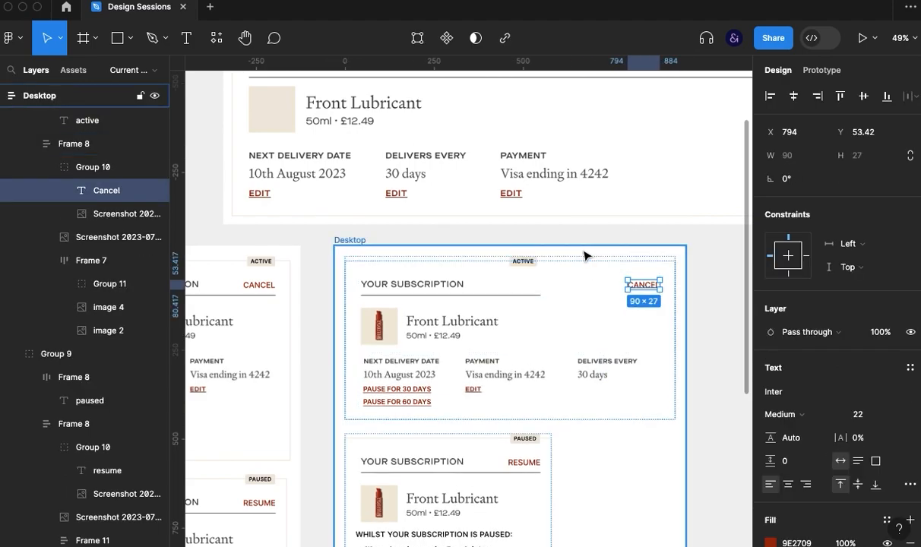
- Nudge the ACTIVE tag right along the card's upper border to X 834.55, in line with the Cancel link's right edge
left_click(534, 262)
key("shift+Right")
key("shift+Right")
key("shift+Right")
key("shift+Right")
key("shift+Right")
key("shift+Right")
key("shift+Right")
key("shift+Right")
key("shift+Right")
key("shift+Right")
key("shift+Right")
key("shift+Right")
key("shift+Right")
key("shift+Right")
key("shift+Right")
key("shift+Right")
key("shift+Right")
key("shift+Right")
key("shift+Right")
key("shift+Right")
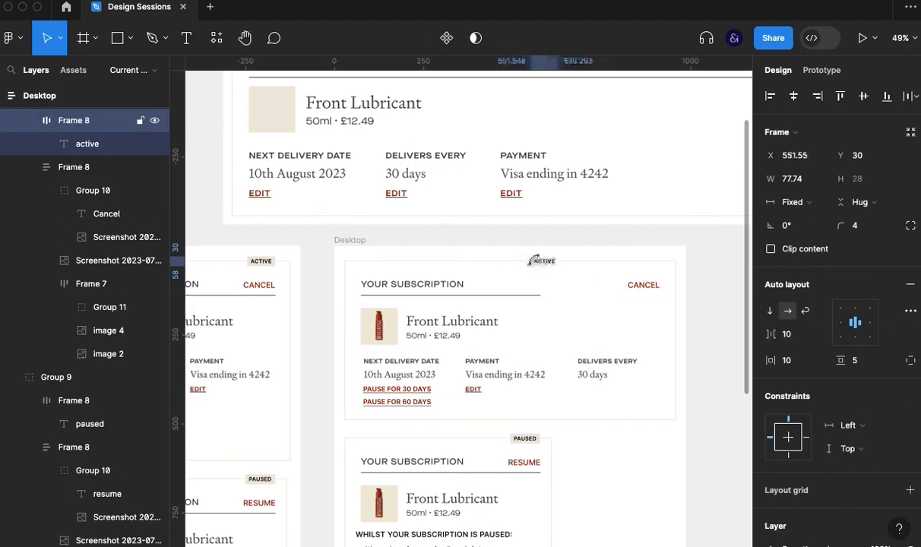
key("shift+Right")
key("shift+Right")
key("shift+Right")
key("shift+Right")
key("shift+Right")
key("shift+Right")
key("shift+Right")
key("shift+Right")
key("shift+Right")
key("shift+Right")
key("shift+Right")
key("shift+Right")
key("shift+Right")
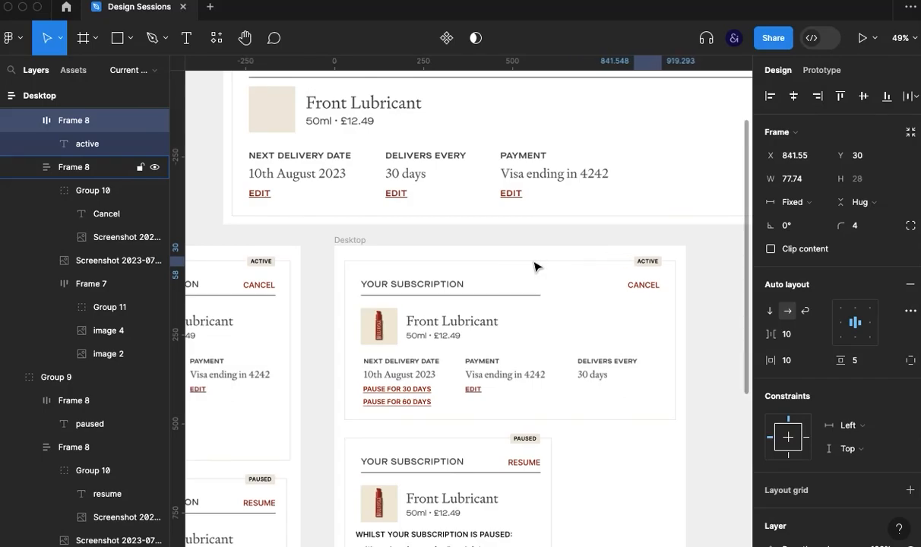
- Duplicate the Your Subscription header image and shift the copy right to X 367 so its line ends beneath Cancel
left_click(439, 294)
key("super+d")
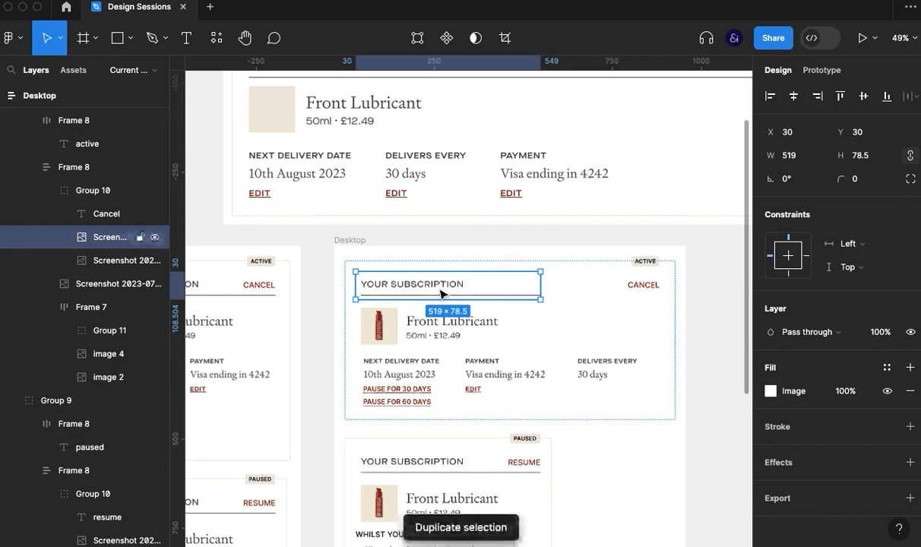
key("shift+Right")
key("shift+Right")
key("shift+Right")
key("shift+Right")
key("shift+Right")
key("shift+Right")
key("shift+Right")
key("shift+Right")
key("shift+Right")
key("shift+Right")
key("shift+Right")
key("shift+Right")
key("shift+Right")
key("shift+Right")
key("shift+Right")
key("shift+Right")
key("shift+Right")
key("shift+Right")
key("shift+Right")
key("shift+Right")
key("shift+Right")
key("shift+Right")
key("shift+Right")
key("shift+Right")
key("shift+Right")
key("shift+Right")
key("shift+Right")
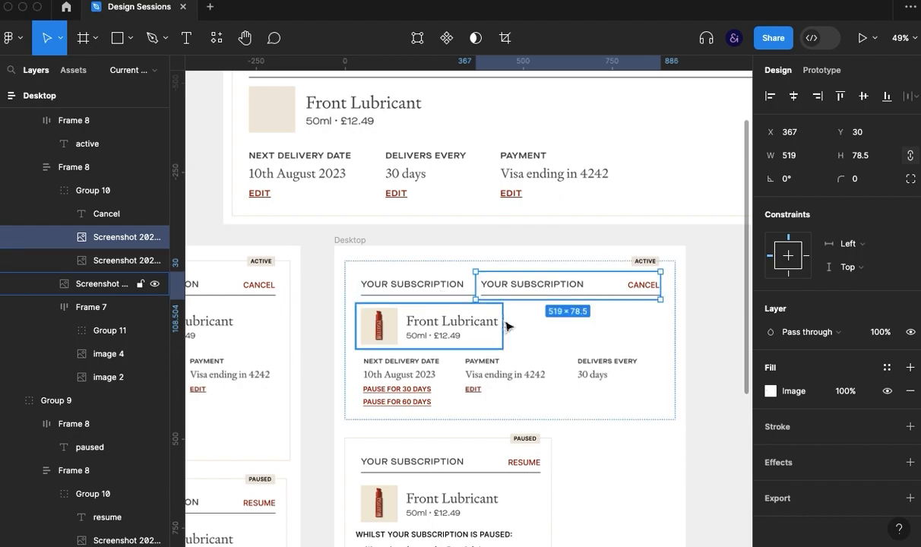
- Crop the duplicated header image to 497 × 28.5 so that only its divider line extends the header underline
scroll(508, 323, "up", 6)
left_click_drag(504, 347, 483, 358)
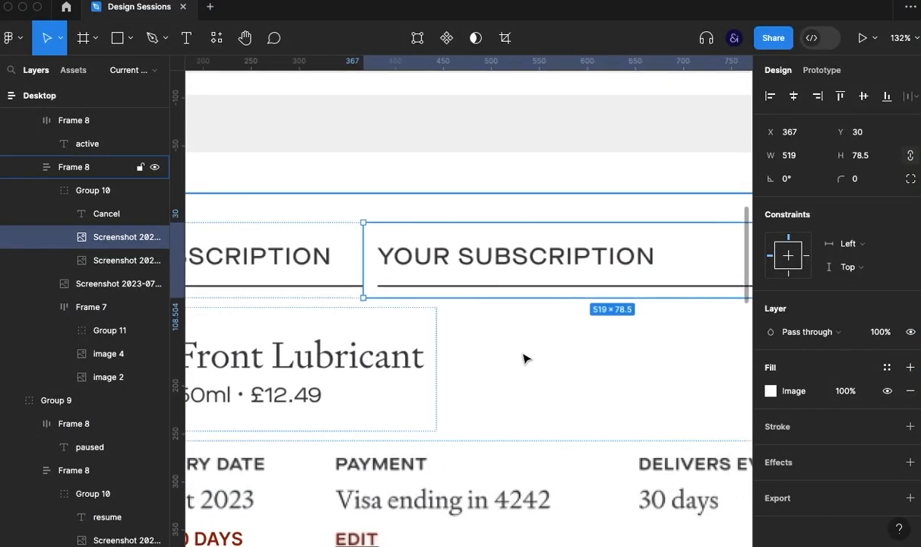
left_click(505, 39)
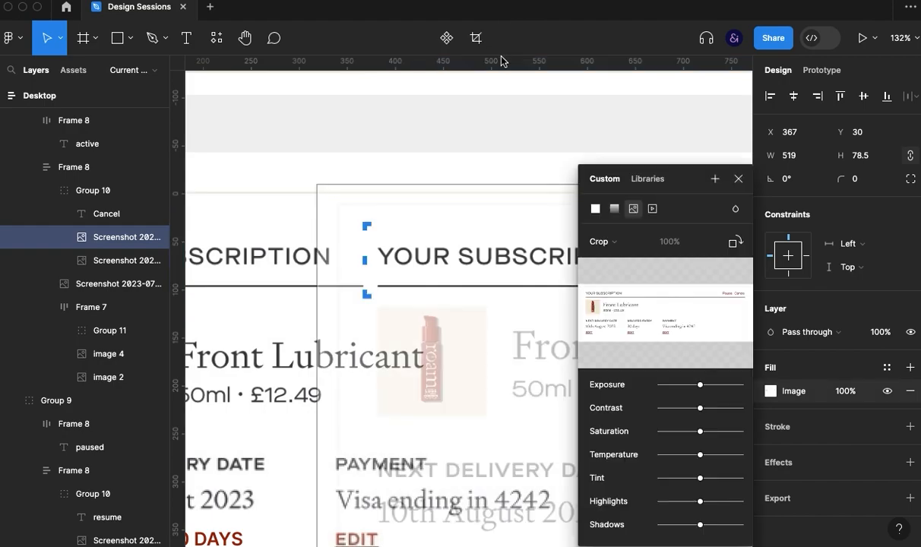
left_click_drag(367, 260, 384, 262)
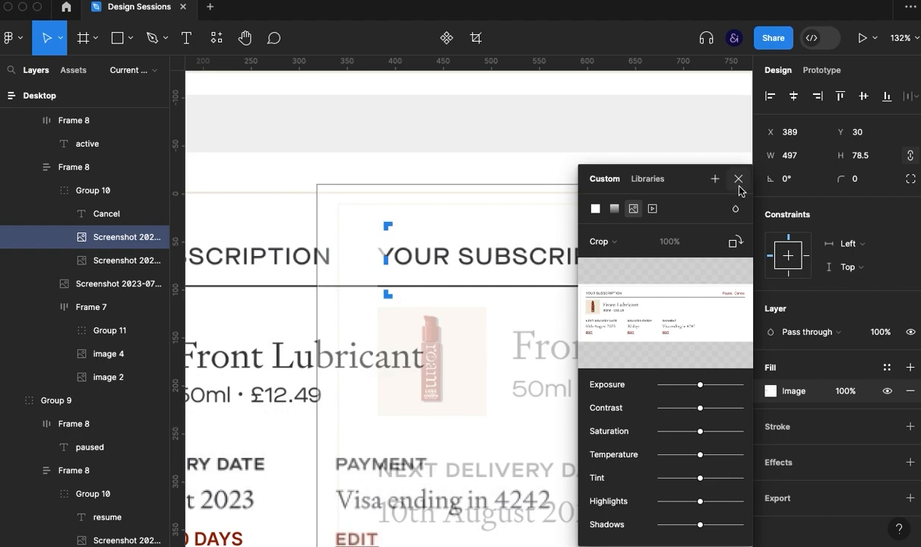
left_click_drag(496, 364, 302, 332)
left_click_drag(425, 201, 416, 238)
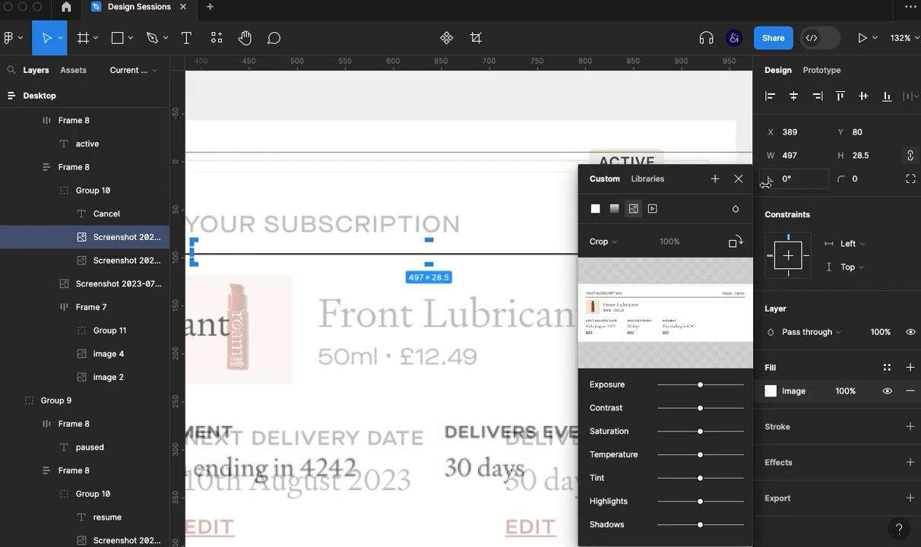
left_click(737, 181)
left_click(703, 94)
scroll(673, 220, "down", 4, "ctrl")
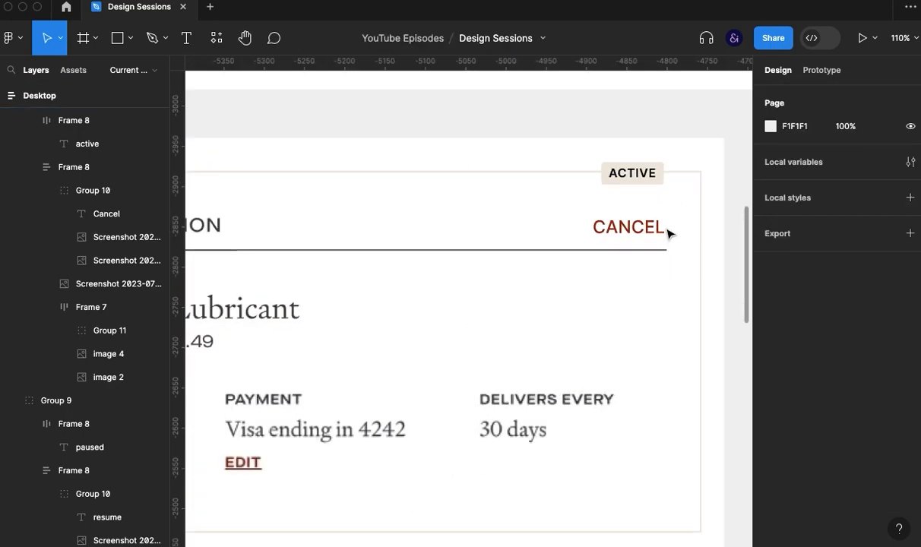
scroll(669, 231, "down", 2, "ctrl")
scroll(440, 329, "down", 2, "ctrl")
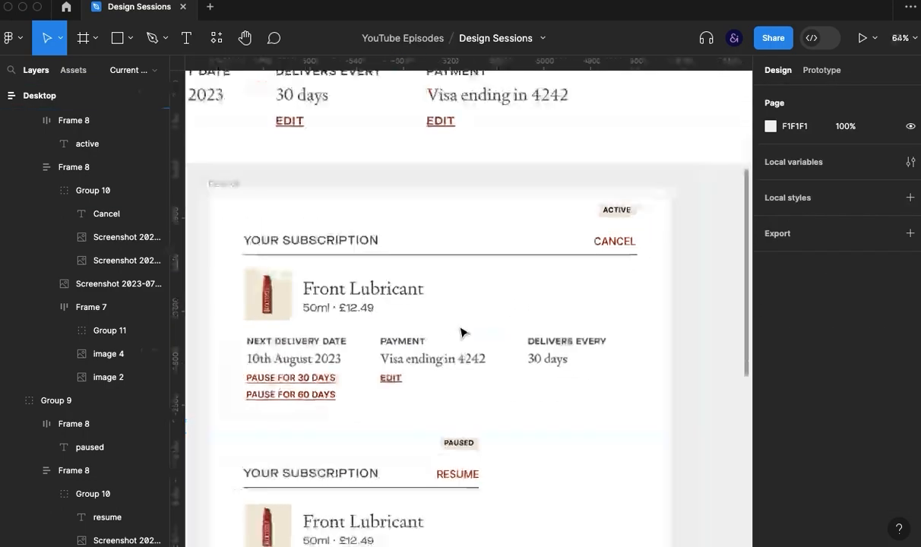
scroll(483, 315, "down", 1)
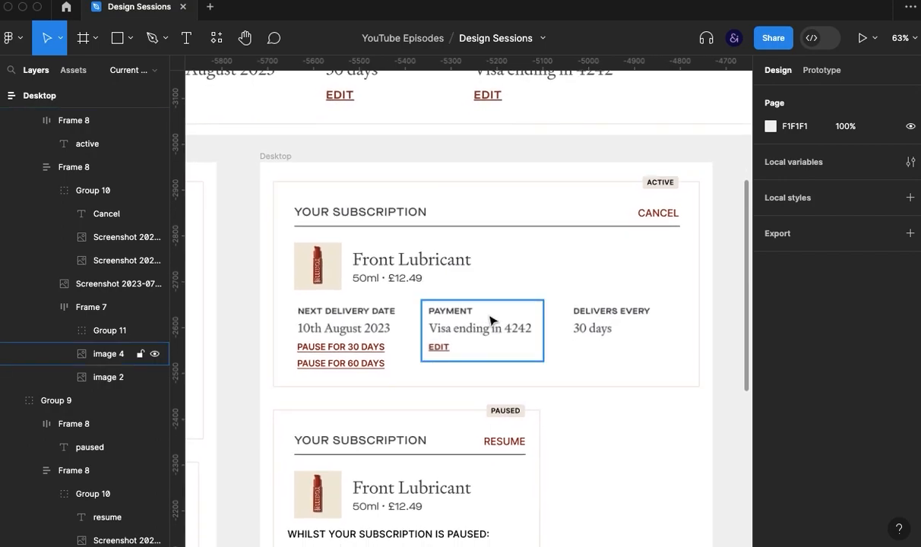
scroll(486, 323, "down", 3, "ctrl")
scroll(519, 351, "up", 1)
scroll(565, 393, "up", 2, "ctrl")
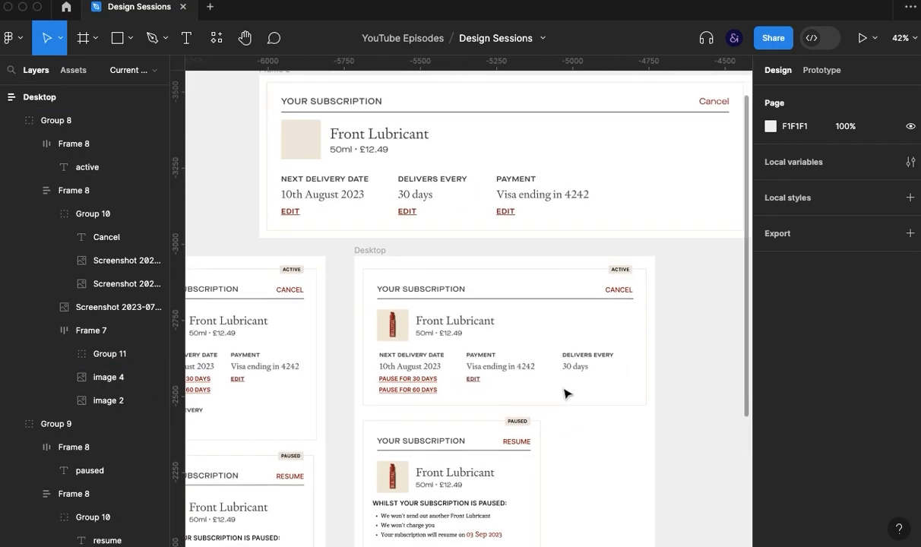
- Try to widen the whole active card group in the Desktop frame to 1286
scroll(565, 393, "down", 1, "ctrl")
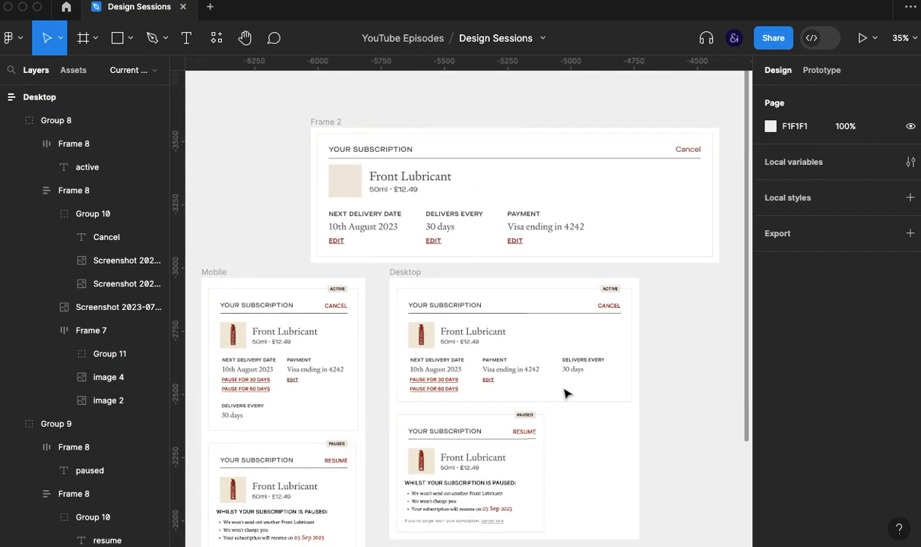
left_click(631, 350)
left_click_drag(673, 348, 723, 348)
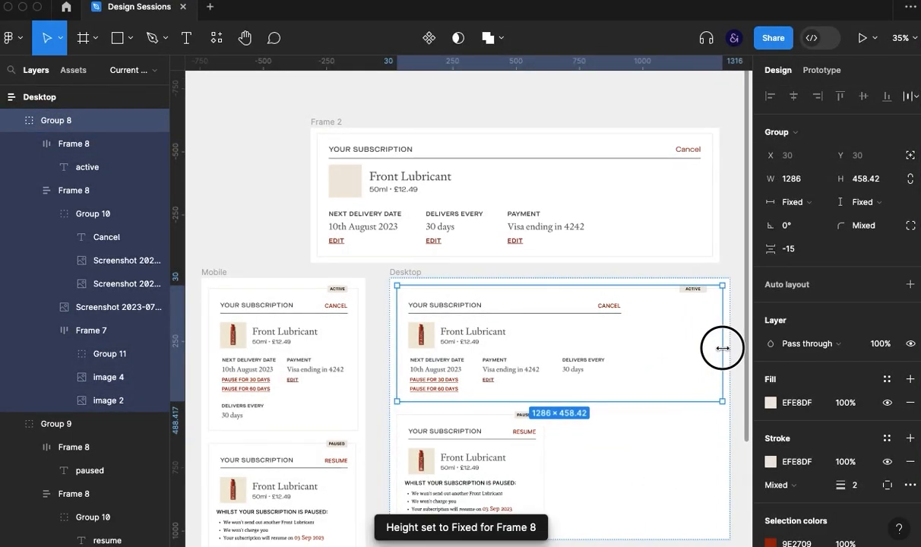
scroll(593, 347, "up", 2, "ctrl")
left_click_drag(632, 352, 481, 354)
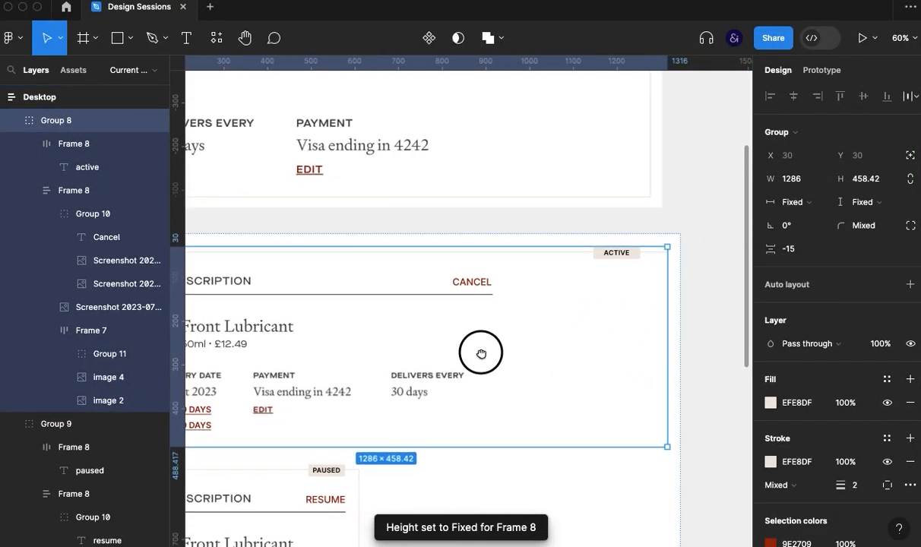
key("super+z")
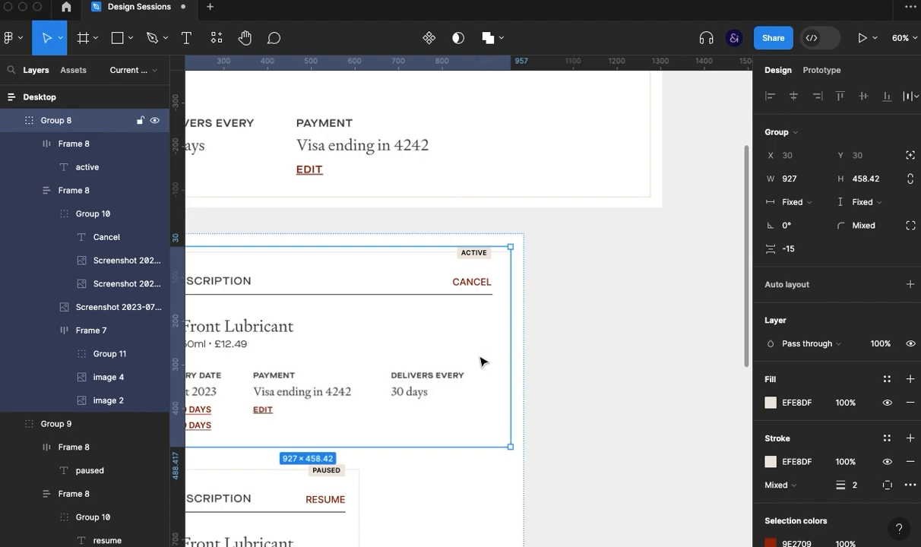
- Widen the Desktop active card's inner frame to 1243 and shift its ACTIVE tag and Cancel link right together, placing Cancel at X 1131
double_click(480, 361)
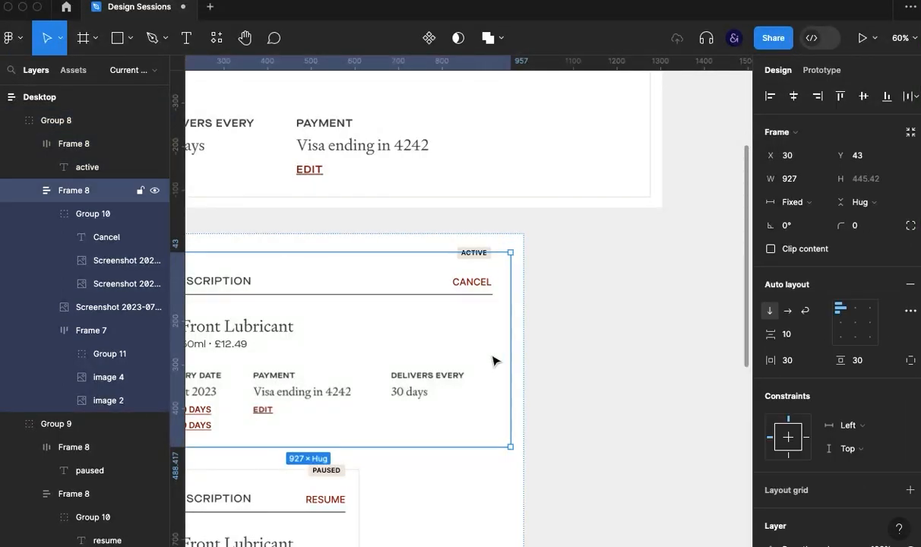
left_click_drag(509, 359, 650, 373)
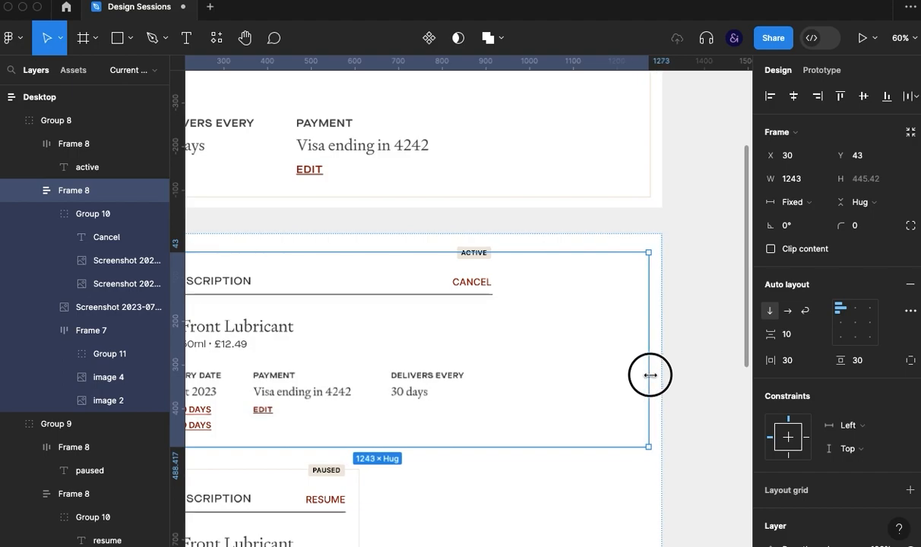
double_click(478, 284)
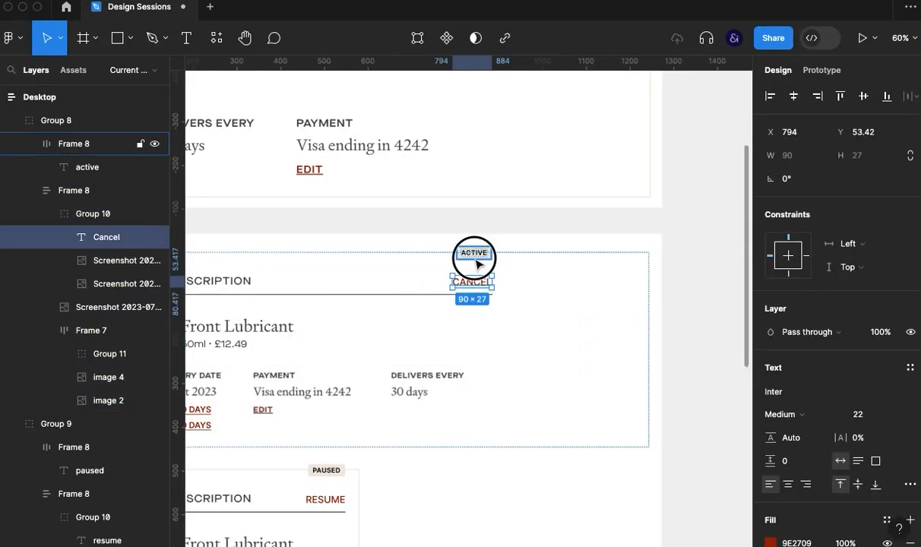
left_click(474, 259, "shift")
left_click_drag(475, 260, 527, 260)
key("shift+Right")
key("shift+Right")
key("shift+Right")
key("shift+Right")
key("shift+Right")
key("shift+Right")
key("shift+Right")
key("shift+Right")
key("shift+Right")
key("shift+Right")
key("shift+Right")
key("shift+Right")
key("shift+Right")
key("shift+Right")
key("shift+Right")
key("shift+Right")
key("shift+Right")
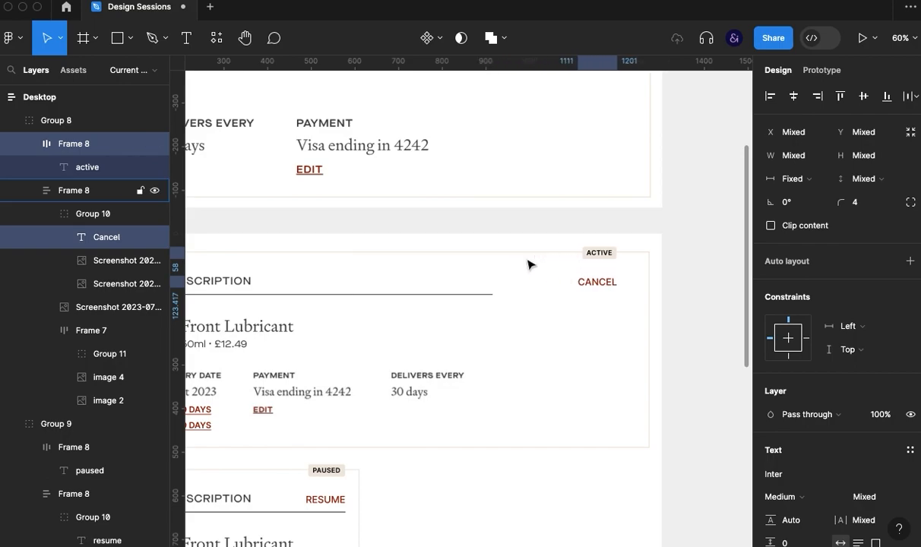
key("shift+Right")
key("shift+Right")
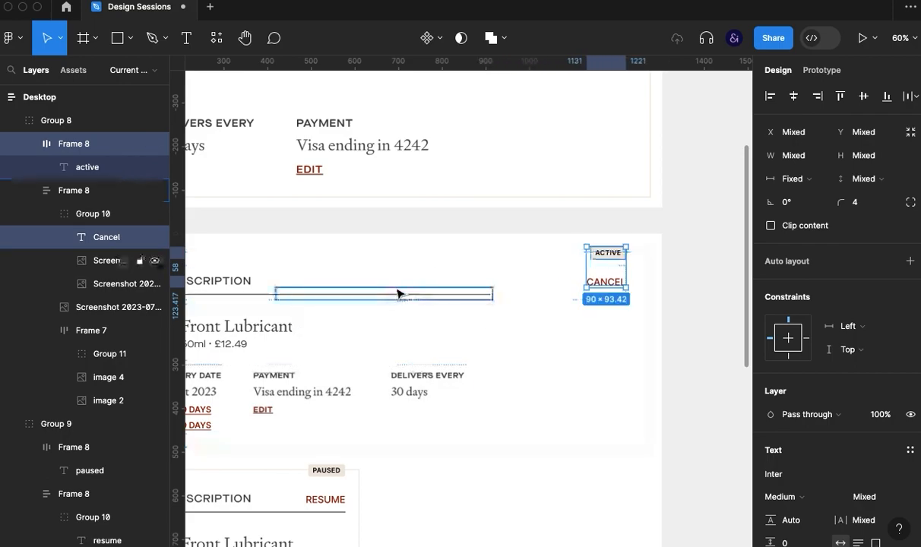
- Duplicate the active card's cropped divider line image and shift the copy right to X 696 so the underline reaches beneath Cancel
left_click(422, 297)
key("super+d")
key("shift+Right")
key("shift+Right")
key("shift+Right")
key("shift+Right")
key("shift+Right")
key("shift+Right")
key("shift+Right")
key("shift+Right")
key("shift+Right")
key("shift+Right")
key("shift+Right")
key("shift+Right")
key("shift+Right")
key("shift+Right")
key("shift+Right")
key("shift+Right")
key("shift+Right")
key("shift+Right")
key("shift+Right")
key("shift+Right")
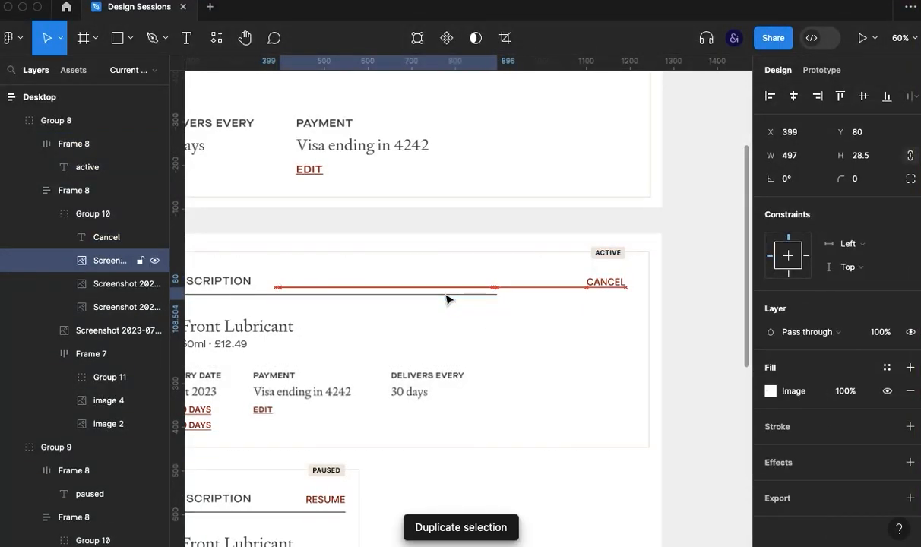
key("shift+Left")
key("Left")
key("Left")
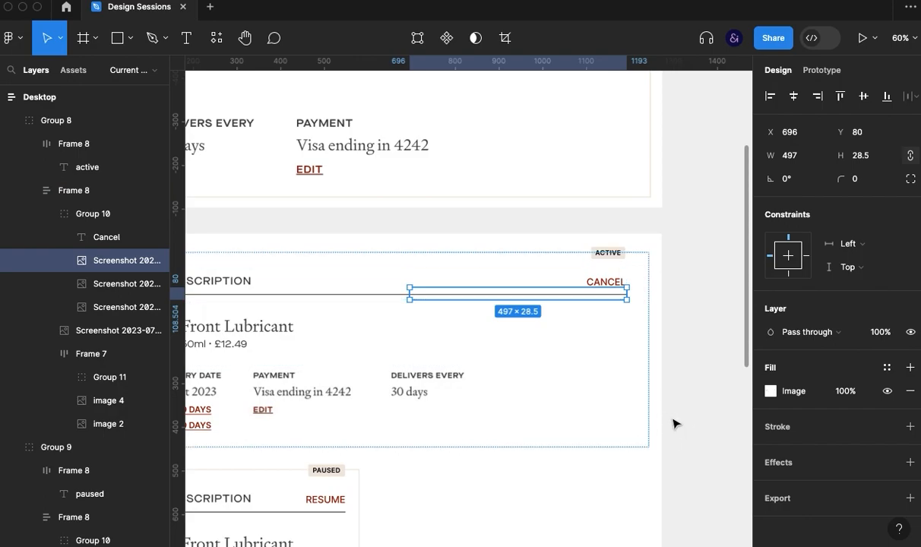
- Set the spacing between the columns of the Desktop active card's delivery and payment details row to 85
left_click(674, 426)
key("super+backslash")
key("space")
left_click_drag(534, 466, 614, 395)
left_click(446, 323)
left_click(443, 335)
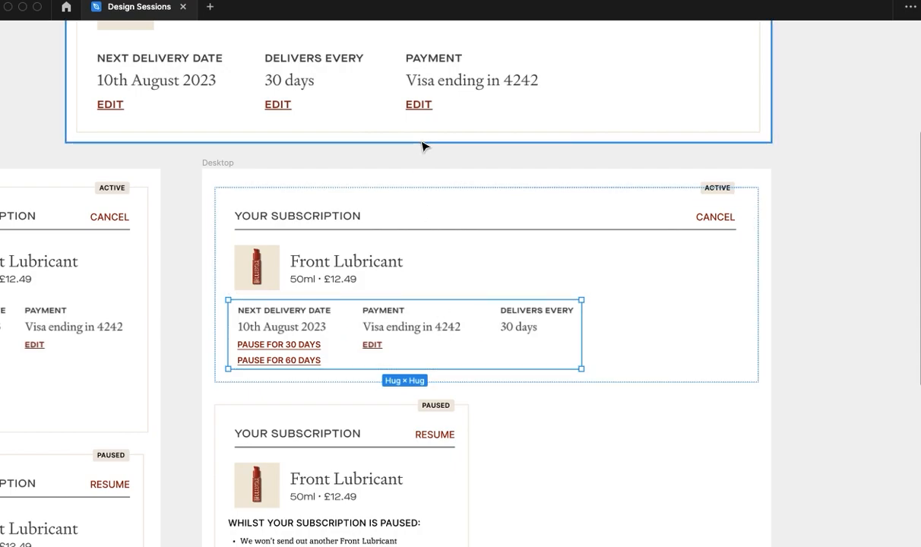
key("super+backslash")
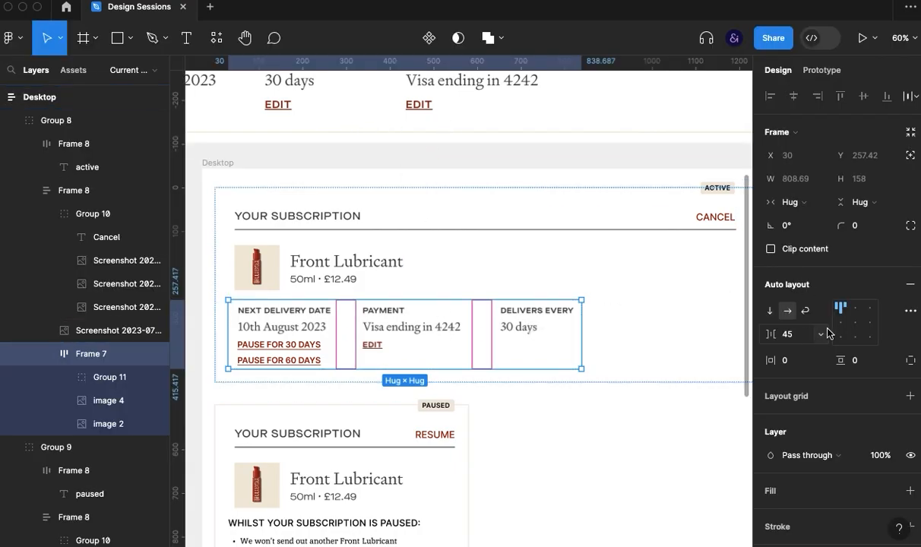
key("shift+Up")
key("shift+Up")
key("shift+Up")
key("shift+Up")
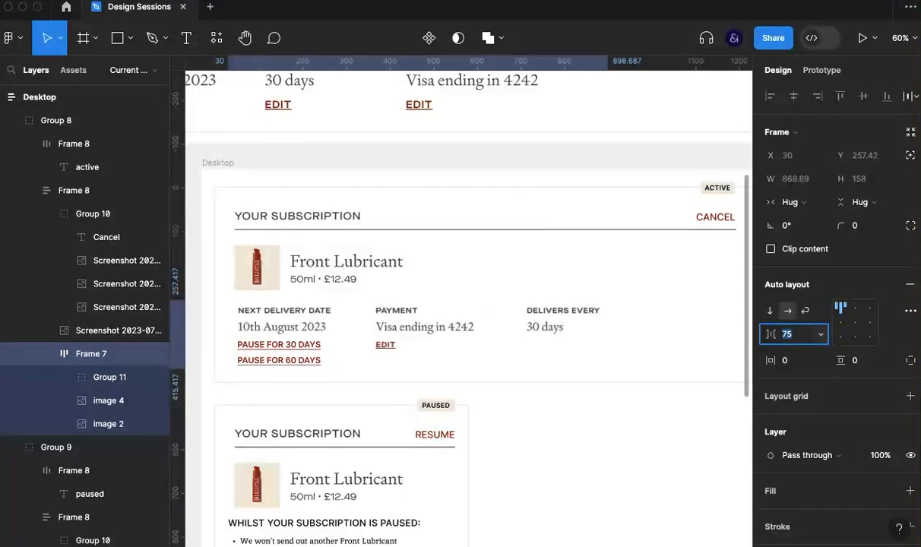
- Move the Payment column after Delivers Every in the Desktop active card's details row
left_click(376, 326)
key("Right")
key("ctrl+backslash")
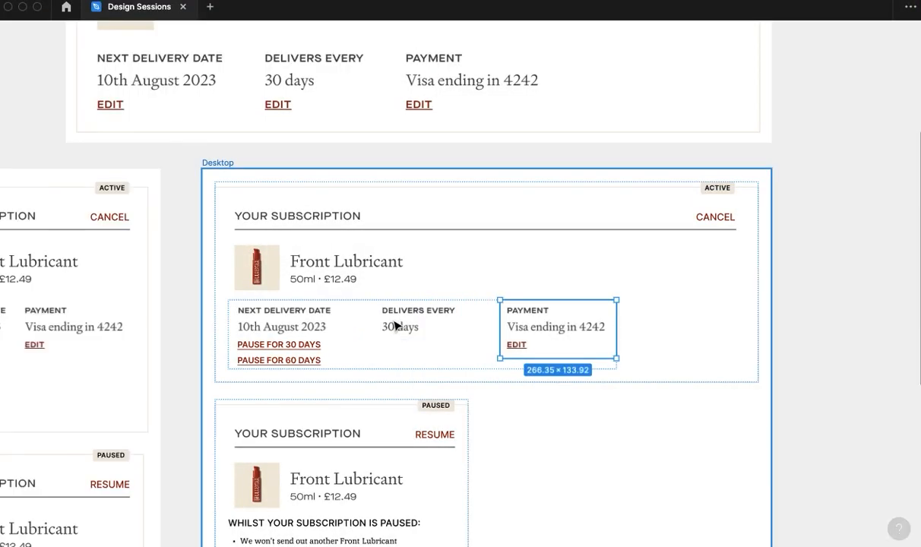
key("Escape")
- Try to widen the whole paused card group in the Desktop frame to 809
left_click_drag(536, 323, 579, 200)
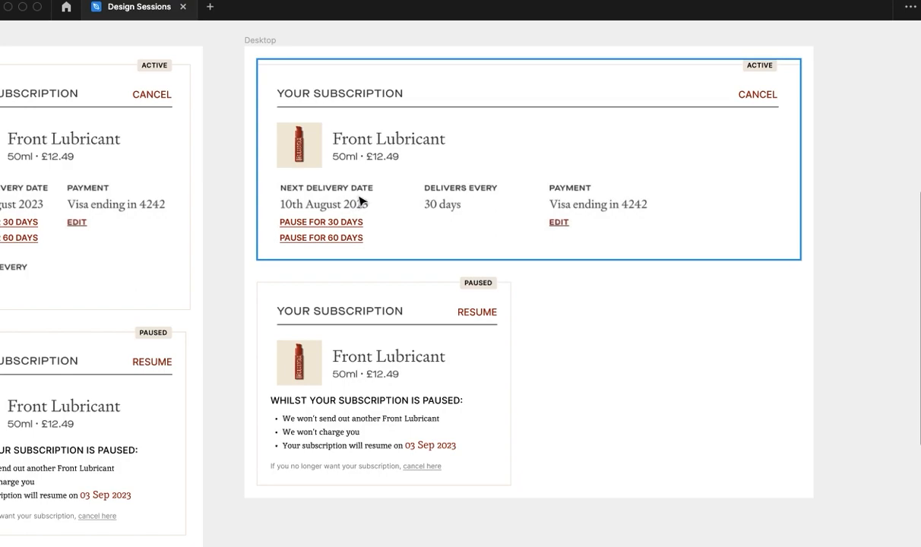
left_click(370, 370)
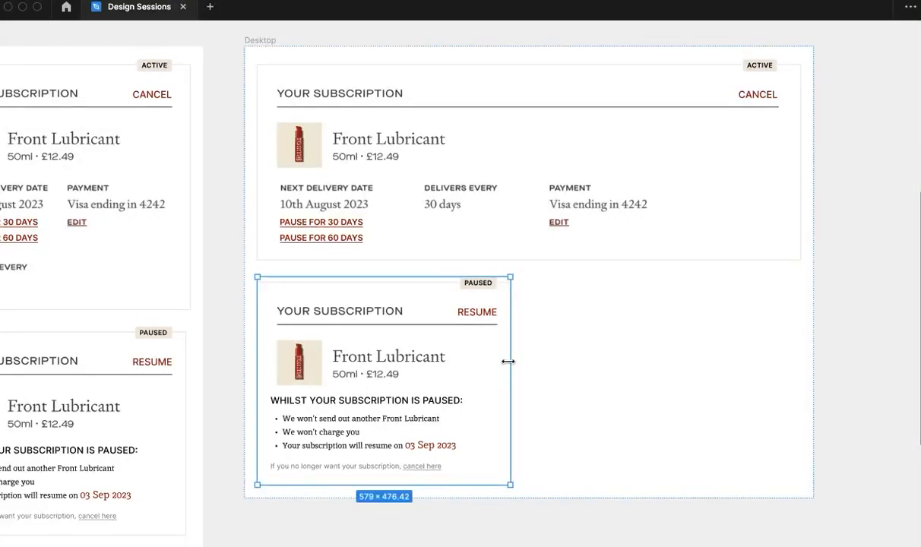
left_click_drag(517, 369, 611, 364)
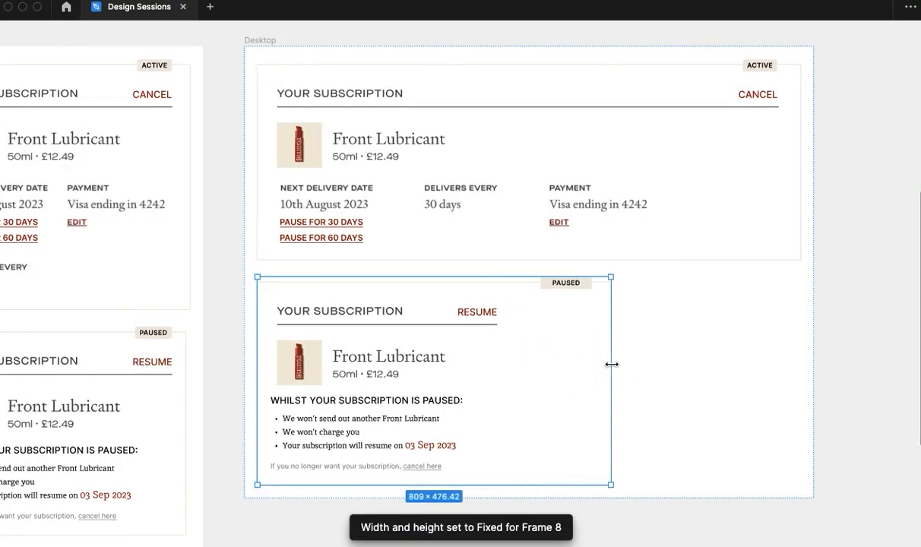
key("super+z")
- Widen the Desktop paused card's inner frame to 1243 and shift its PAUSED tag and Resume link right, beneath the active card's tag and link
double_click(483, 378)
left_click_drag(510, 373, 799, 375)
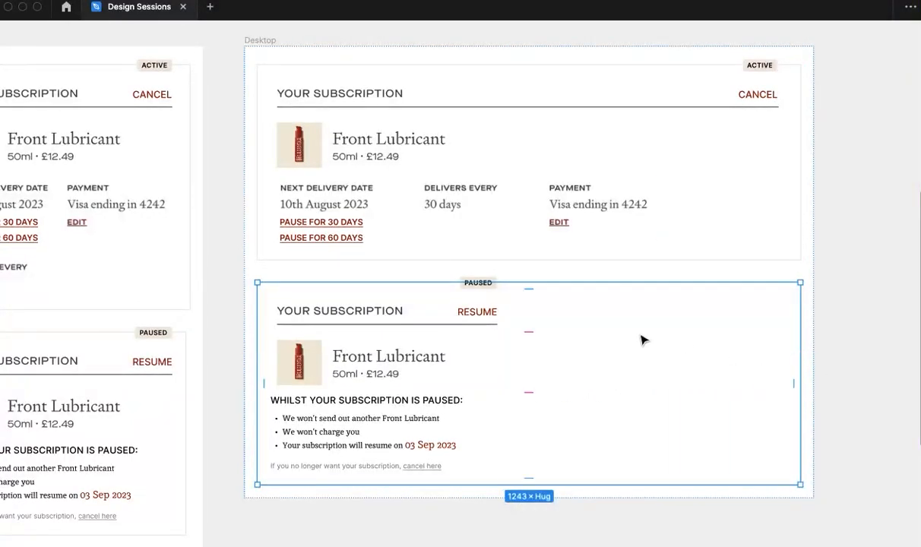
left_click(473, 313)
left_click(474, 285, "shift")
key("shift+Right")
key("shift+Right")
key("shift+Right")
key("shift+Right")
key("shift+Right")
key("shift+Right")
key("shift+Right")
key("shift+Right")
key("shift+Right")
key("shift+Right")
key("shift+Right")
key("shift+Right")
key("shift+Right")
key("shift+Right")
key("shift+Right")
key("shift+Right")
key("shift+Right")
key("shift+Right")
key("shift+Right")
key("shift+Right")
key("shift+Right")
key("shift+Right")
key("shift+Right")
key("shift+Right")
key("shift+Right")
key("shift+Right")
key("shift+Right")
key("shift+Right")
key("shift+Right")
key("shift+Right")
key("shift+Right")
key("shift+Right")
key("shift+Right")
key("shift+Right")
key("shift+Right")
key("shift+Right")
key("shift+Right")
key("shift+Right")
key("shift+Right")
key("shift+Right")
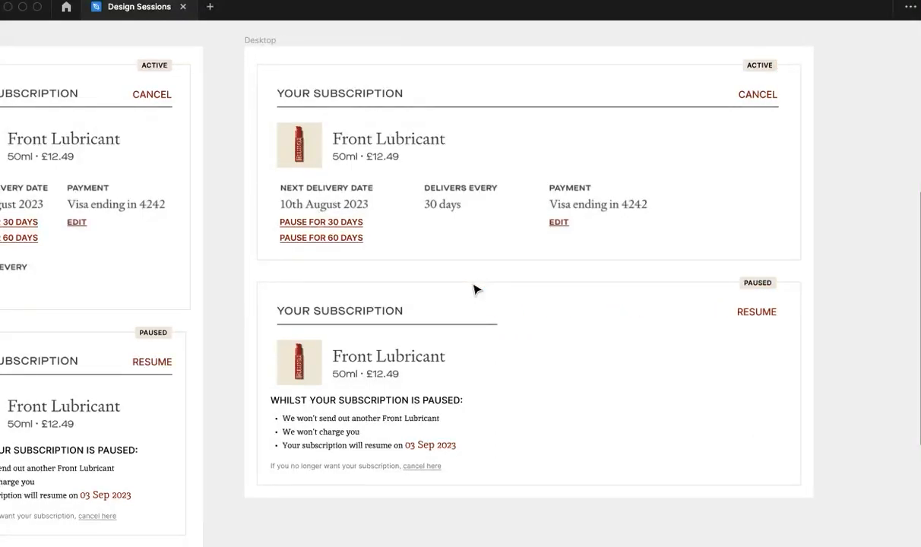
- Copy the active card's widened Your Subscription header into the Desktop paused card and move it above the existing header
left_click(379, 319)
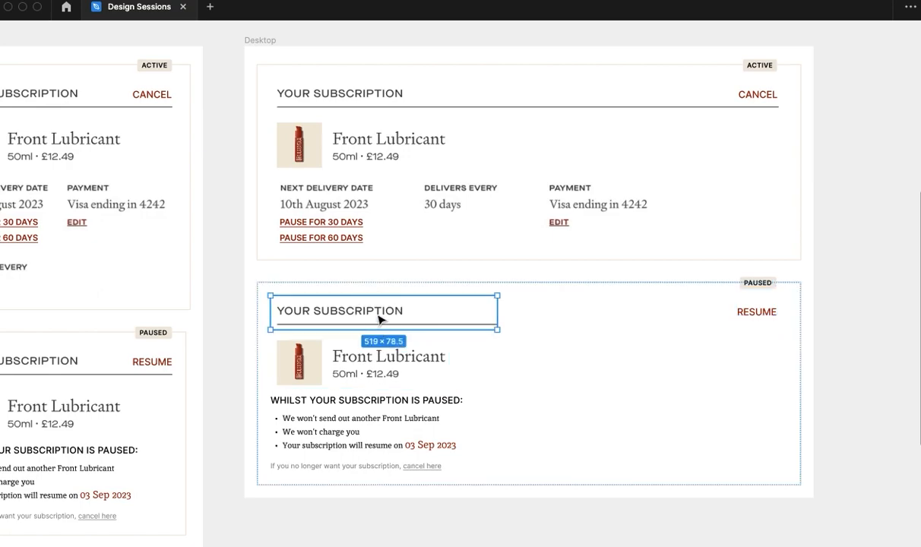
left_click(411, 137)
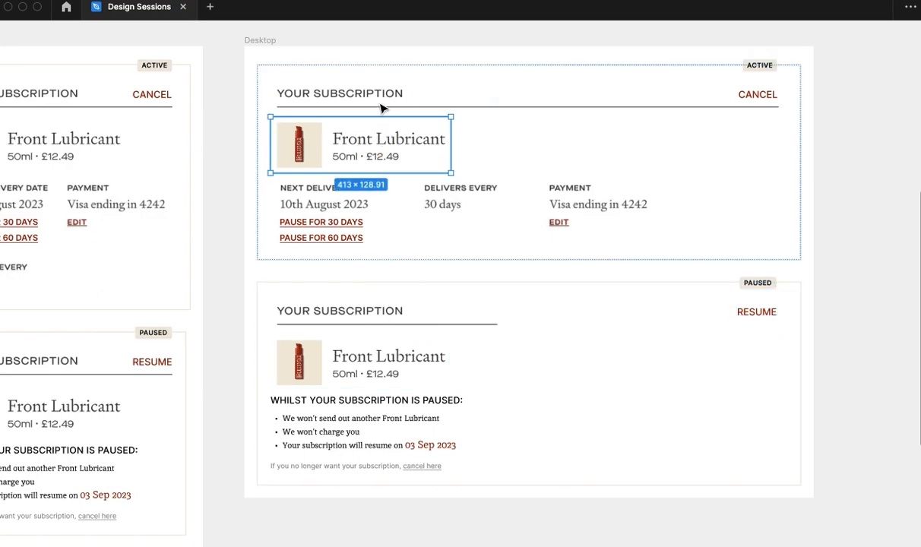
left_click(380, 107)
left_click(419, 378)
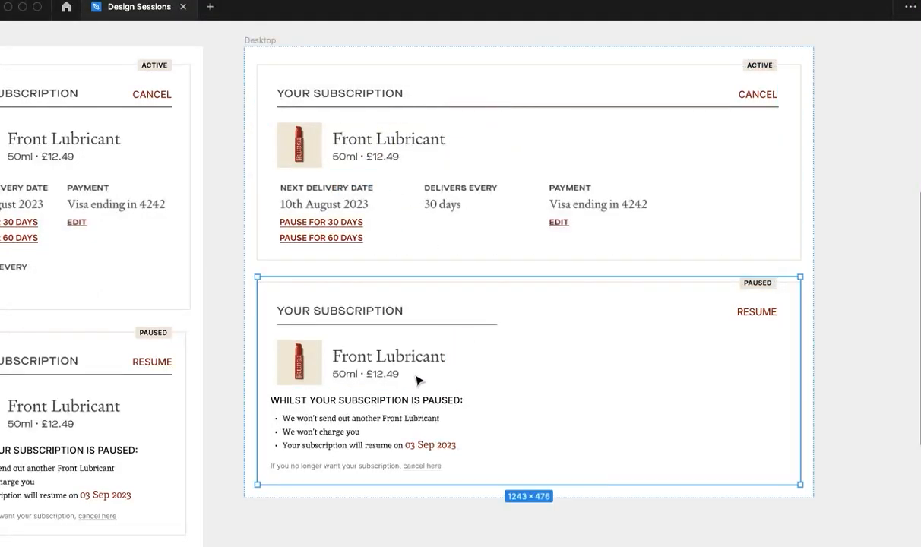
key("super+v")
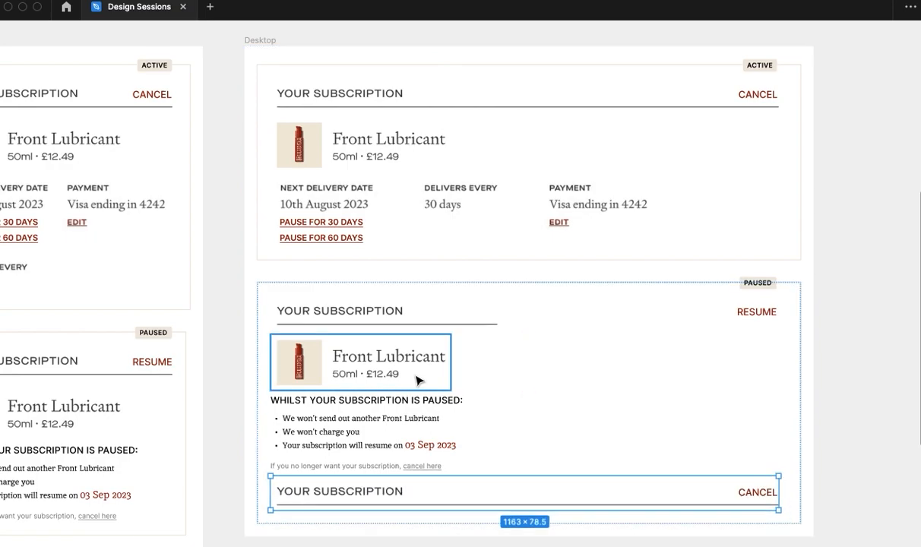
key("Up")
key("Up")
key("Up")
- Delete the paused card's old short-lined header and change the pasted header's link text to Resume
left_click(589, 359)
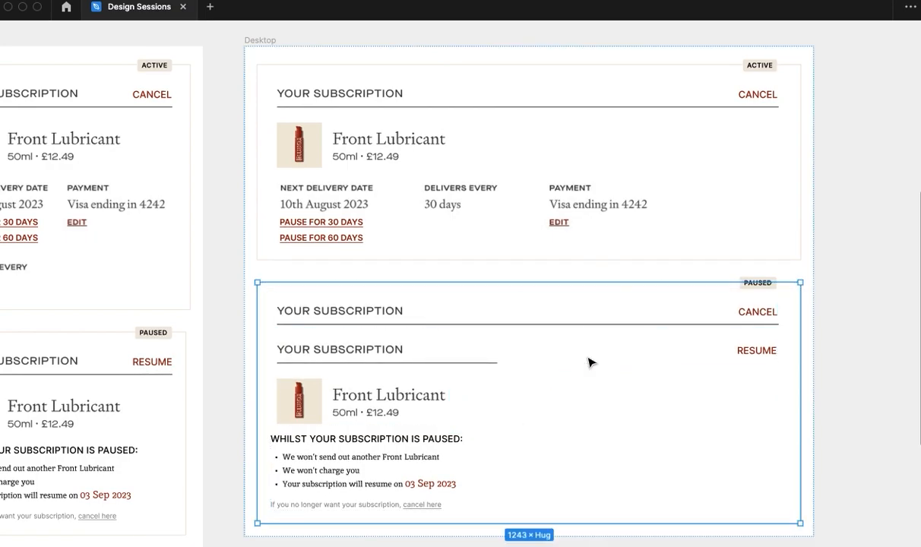
left_click(439, 356)
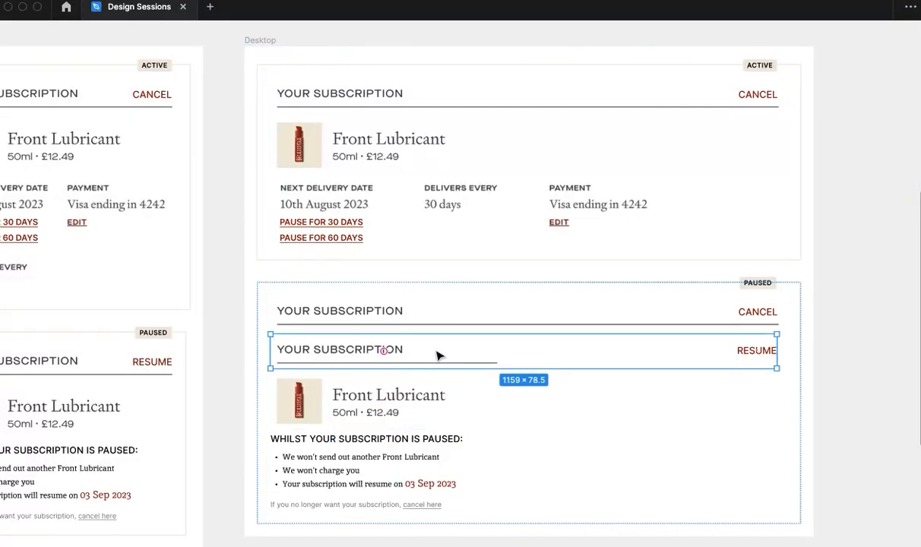
key("Delete")
left_click(744, 314)
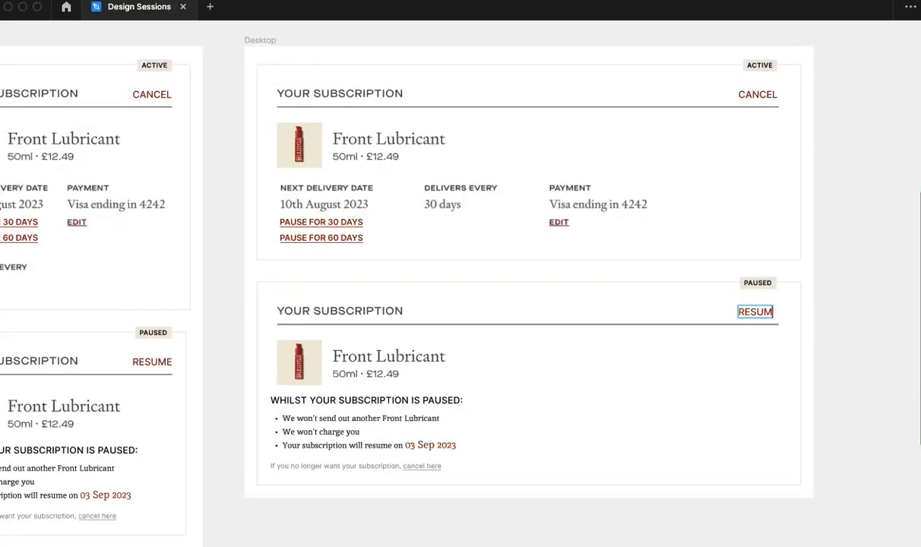
left_click(844, 426)
- Review the active and paused cards in the Mobile and Desktop frames and compare them with the original Frame 2 layout
scroll(463, 509, "down", 3)
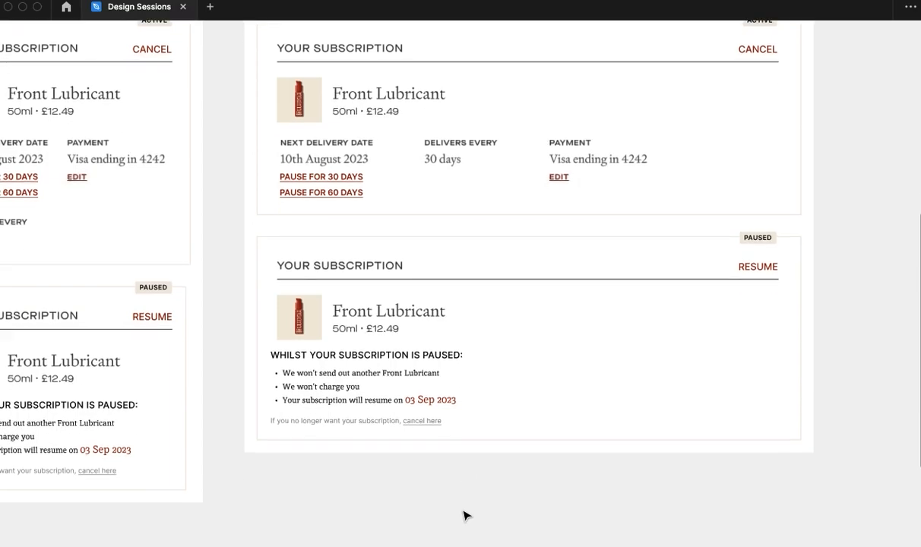
scroll(467, 498, "up", 1)
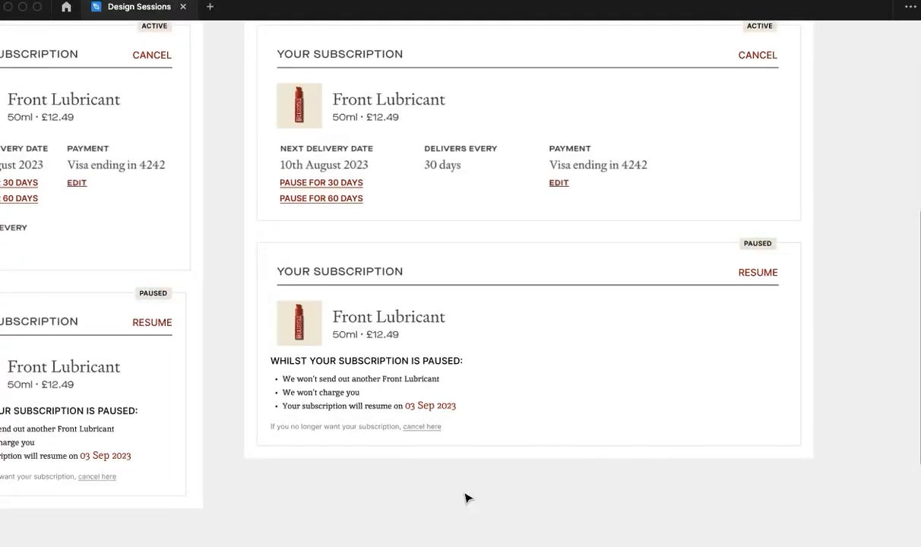
scroll(449, 475, "up", 3)
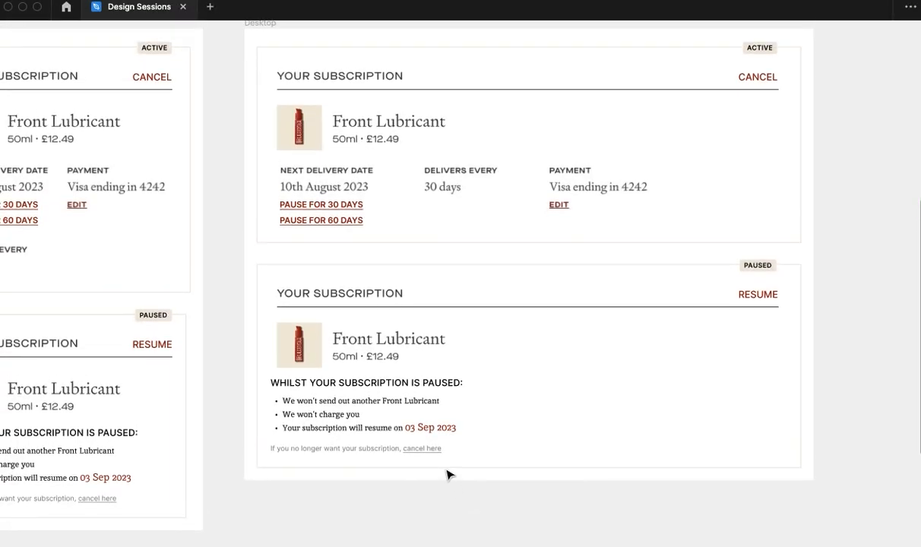
scroll(449, 475, "up", 10)
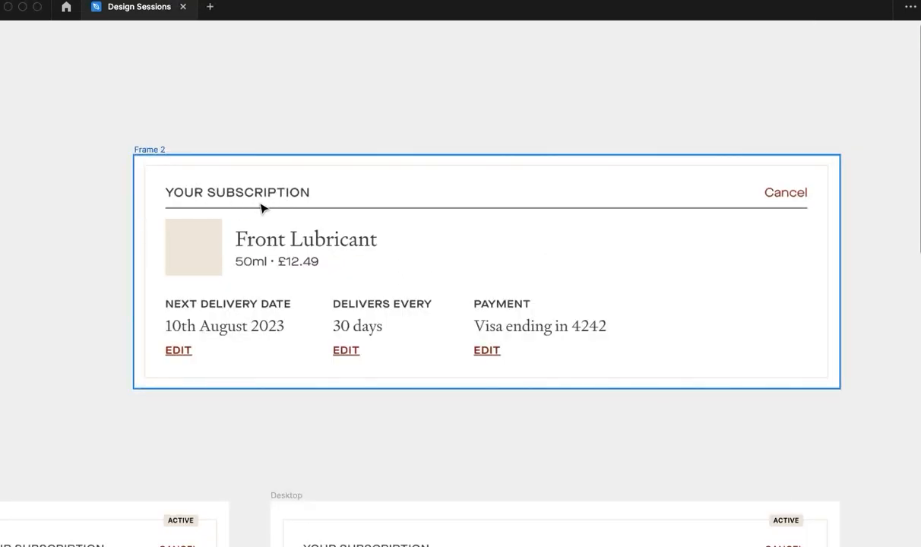
scroll(394, 437, "down", 8)
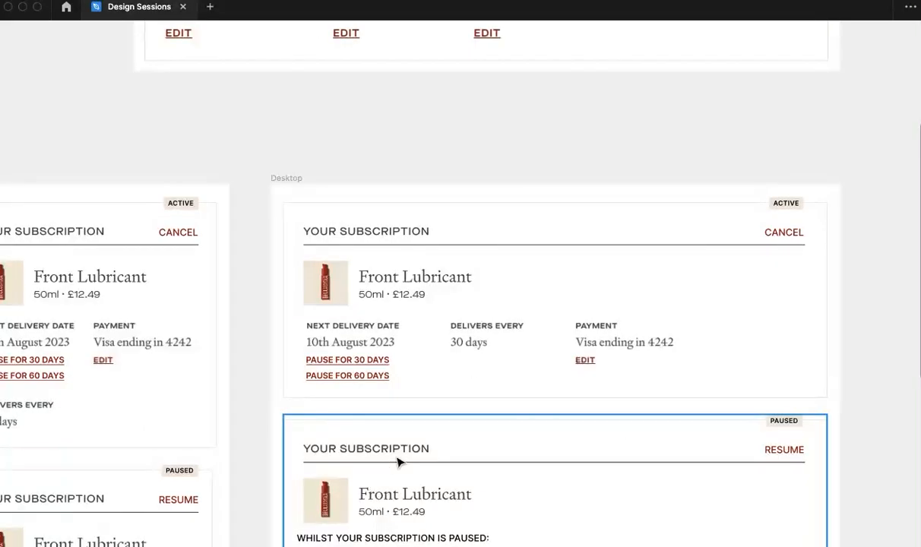
scroll(396, 462, "down", 1)
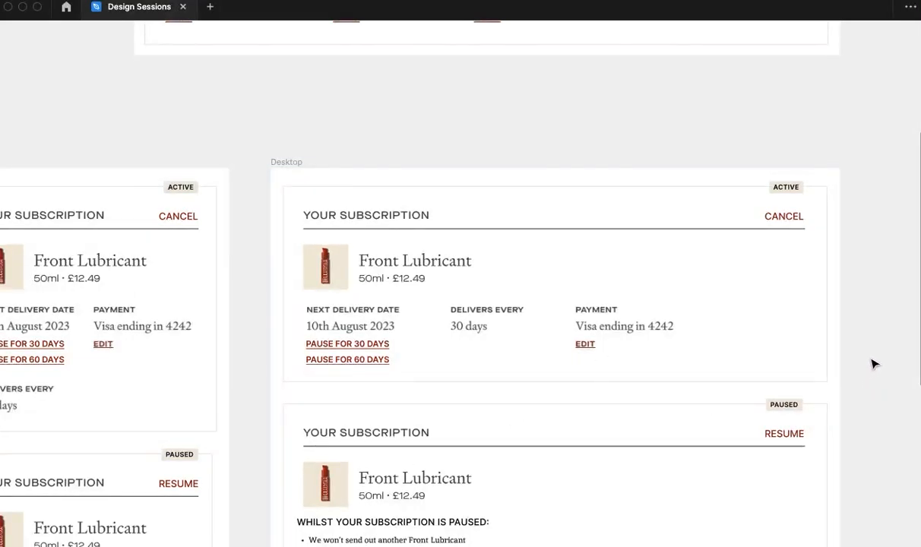
scroll(873, 365, "down", 5)
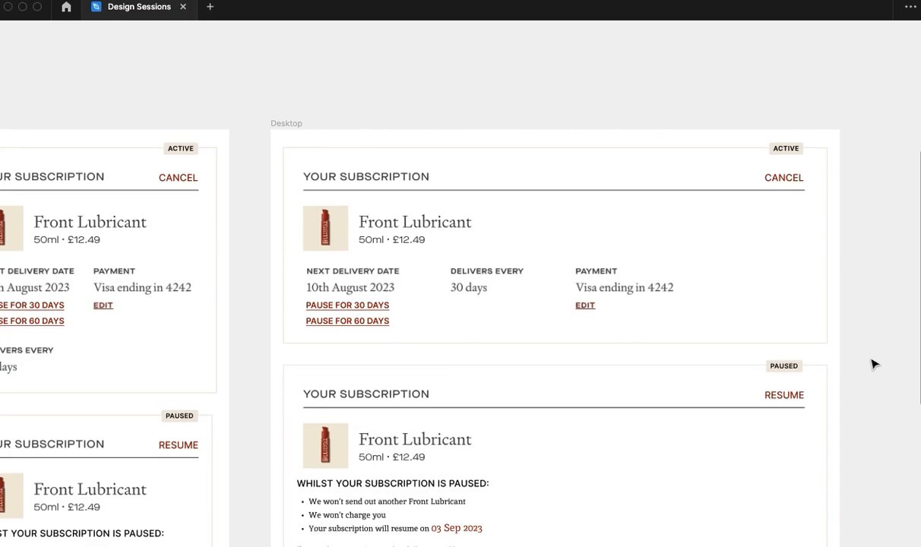
scroll(219, 380, "left", 5)
scroll(219, 380, "down", 1)
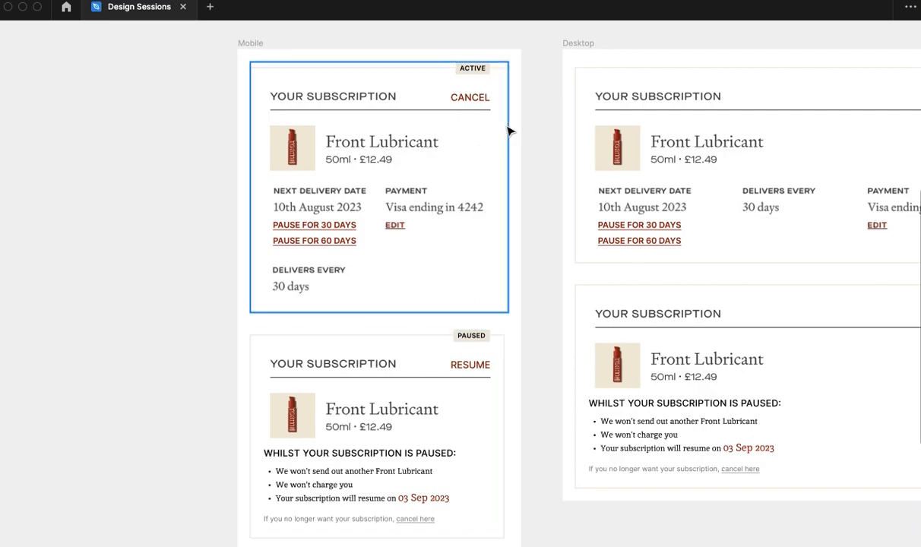
scroll(487, 110, "down", 3)
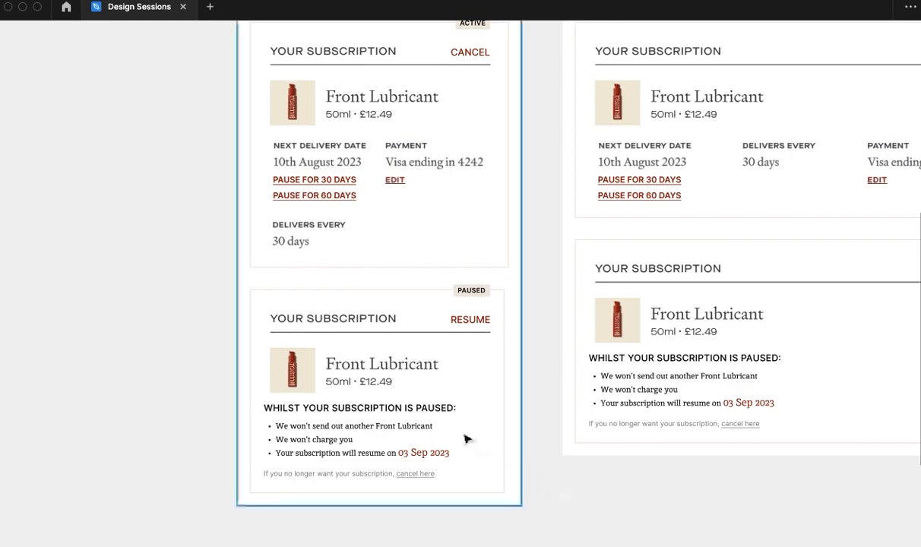
scroll(304, 467, "up", 5)
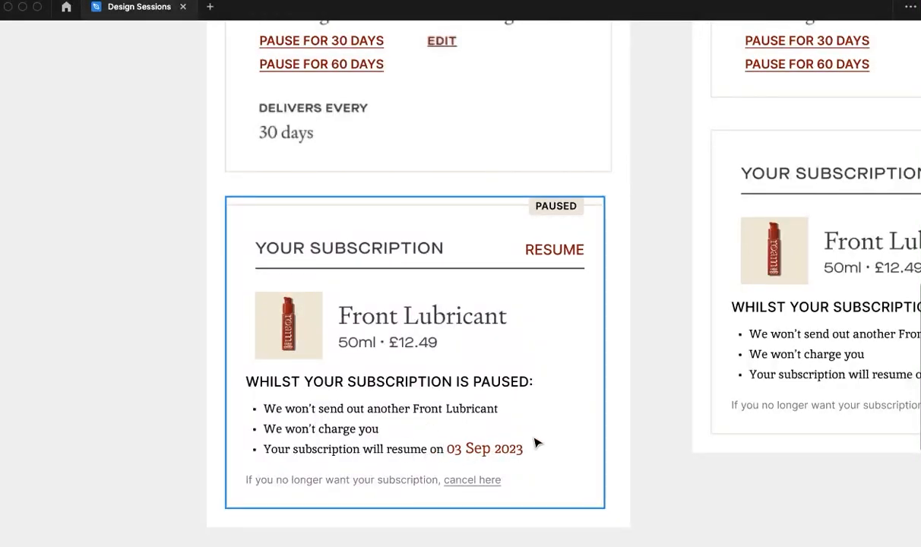
scroll(535, 440, "down", 2)
scroll(536, 441, "down", 2)
left_click_drag(679, 456, 515, 448)
scroll(499, 434, "up", 3)
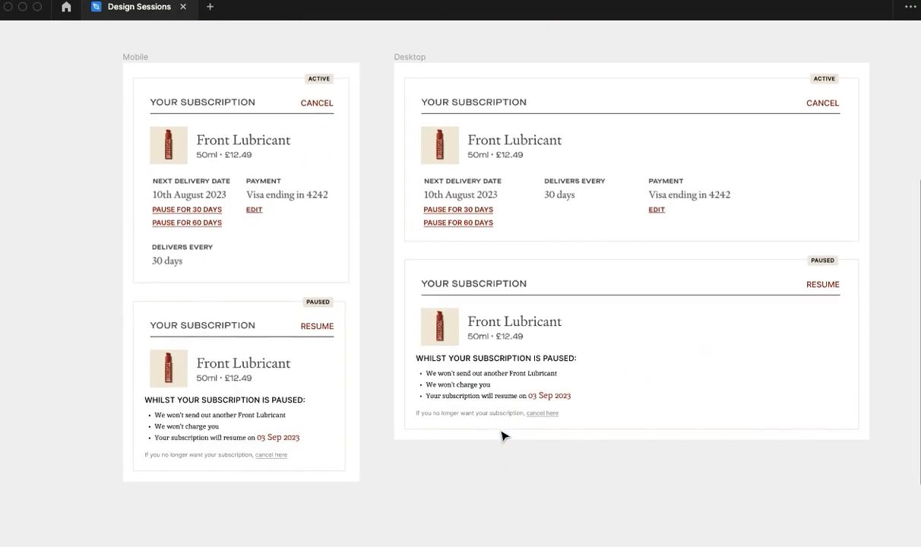
scroll(536, 368, "up", 2)
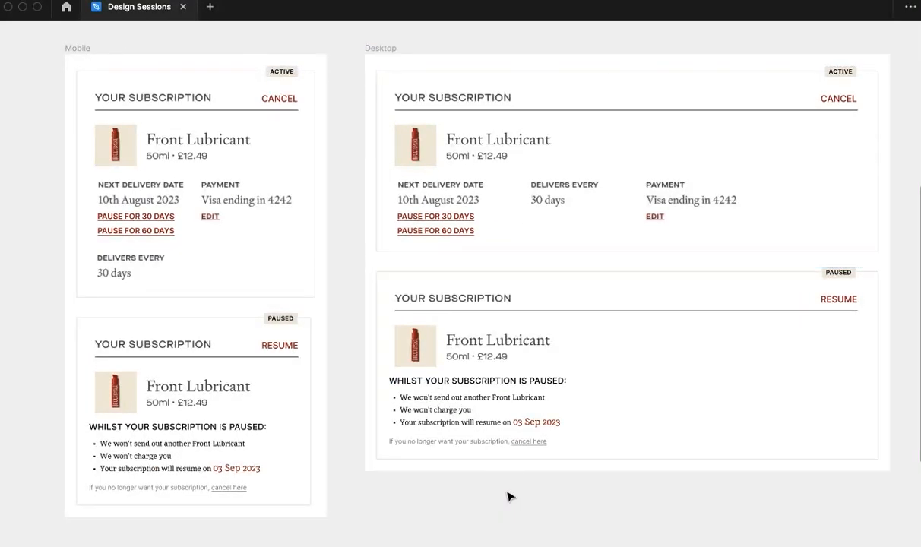
scroll(311, 158, "down", 1)
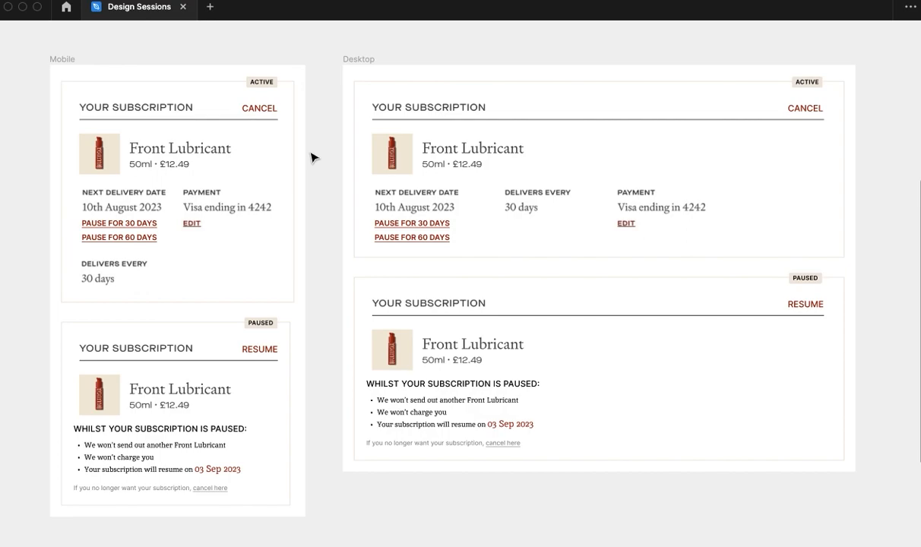